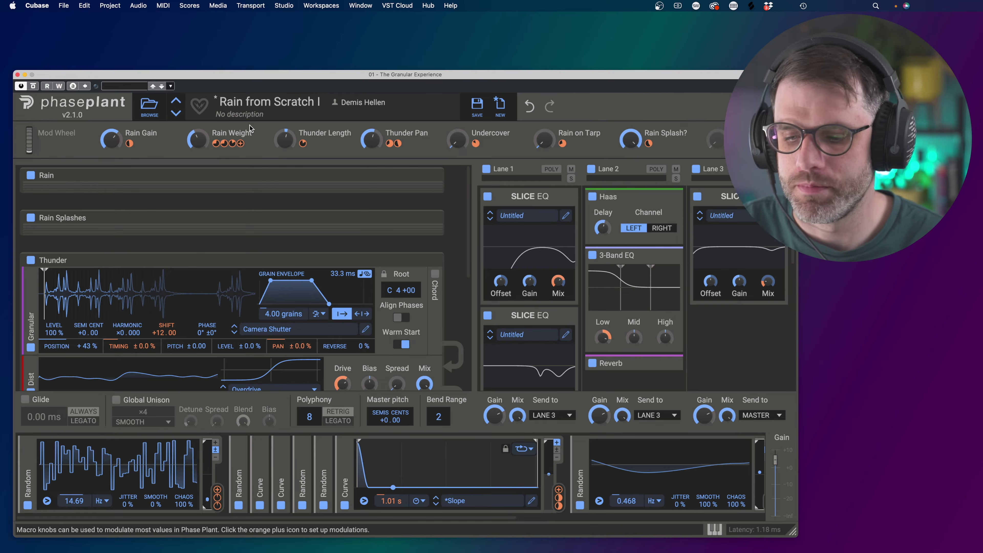
- Add a Limiter below the Slice EQ in Lane 3 and raise its output gain
left_click(739, 312)
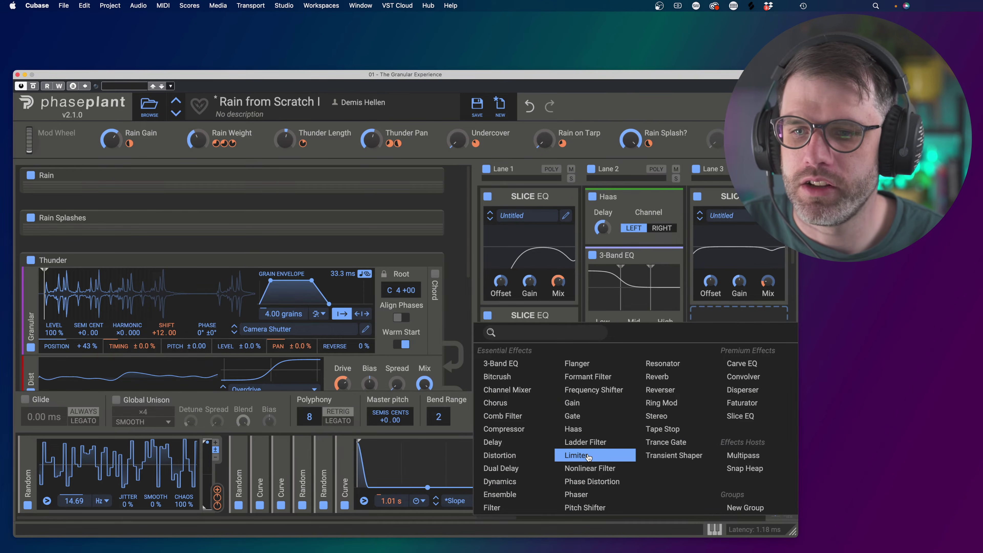
left_click(576, 456)
left_click_drag(741, 377, 741, 362)
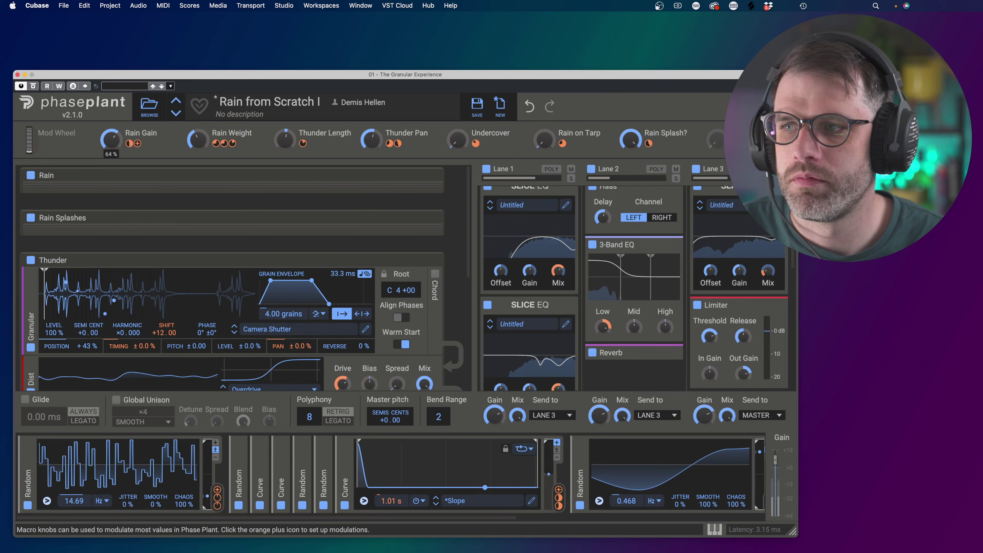
- Try out the patch's Rain Gain, Undercover, Rain on Tarp and Rain Splash? macros at different amounts
left_click_drag(112, 140, 112, 126)
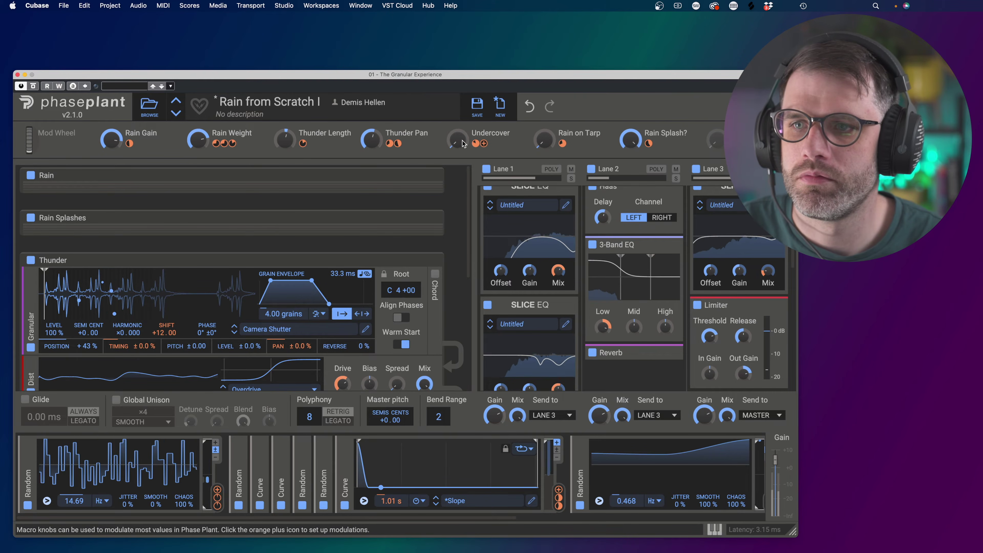
left_click_drag(456, 140, 456, 134)
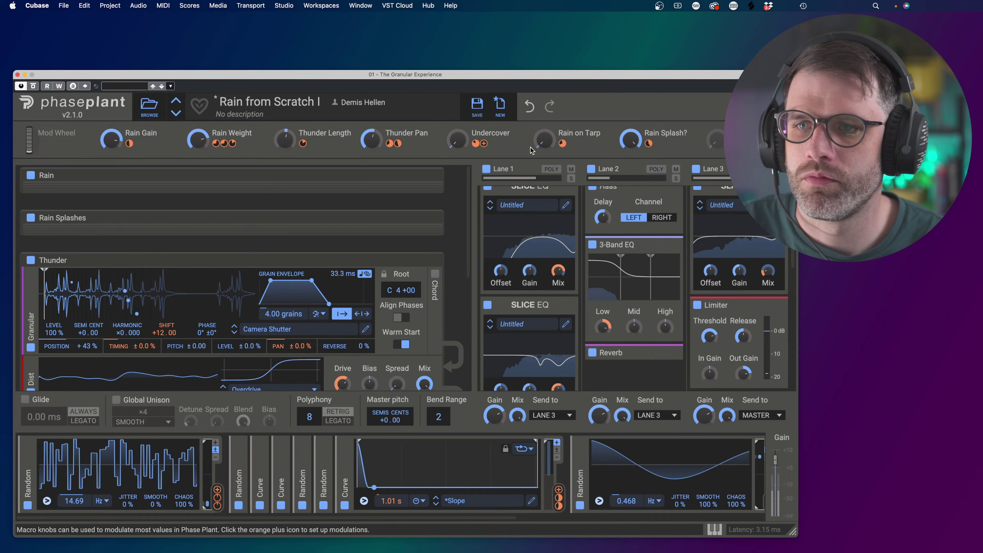
left_click_drag(544, 140, 544, 128)
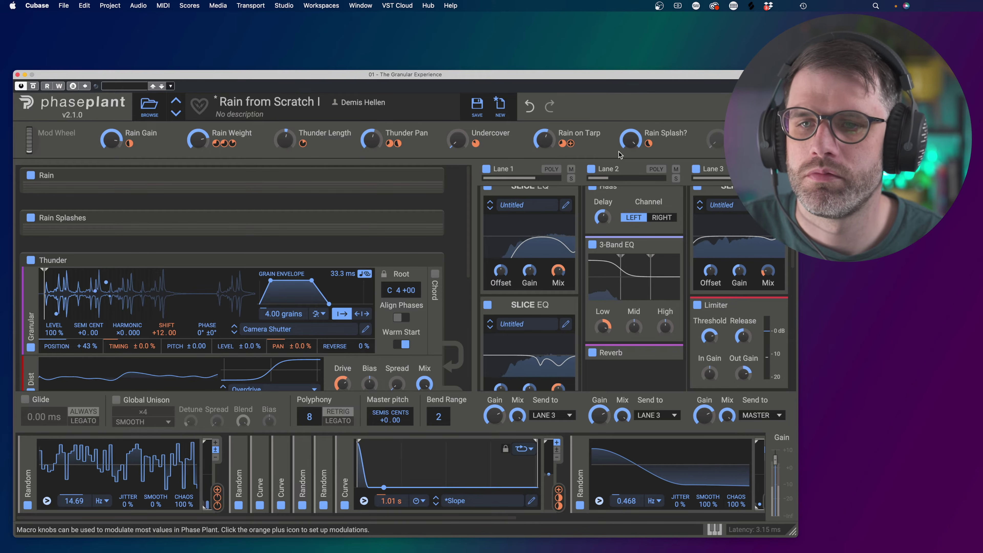
mouse_move(630, 141)
left_mouse_down()
mouse_move(630, 155)
mouse_move(633, 140)
left_mouse_up()
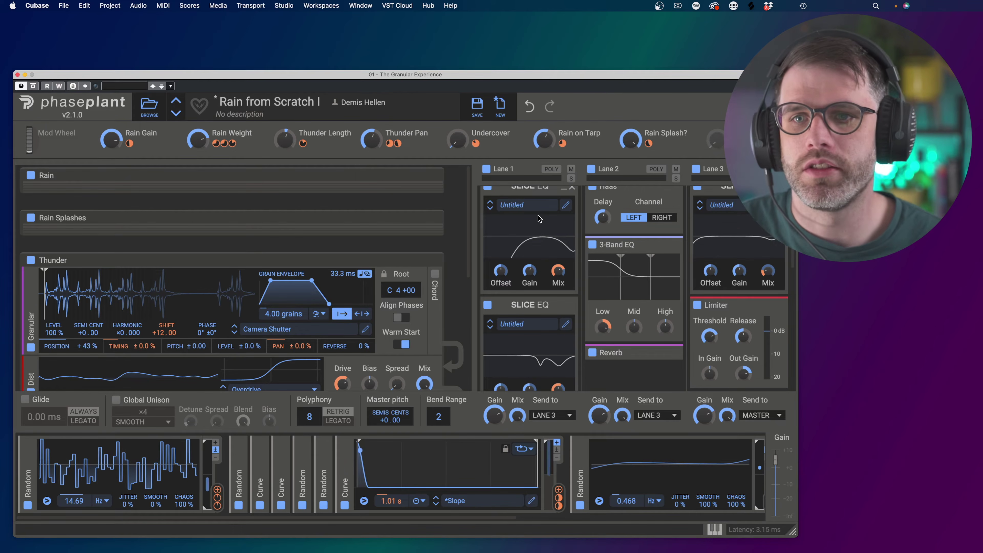
double_click(688, 134)
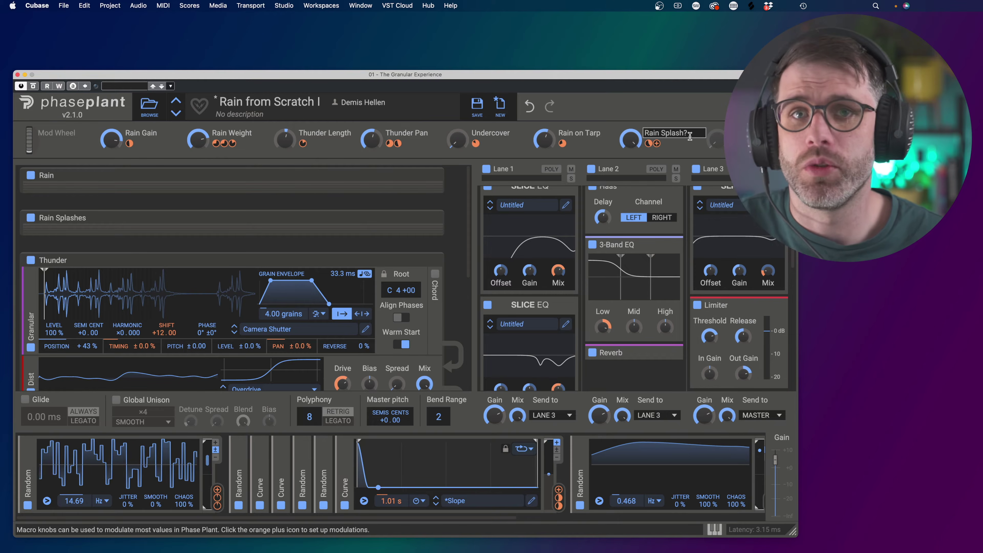
key("Return")
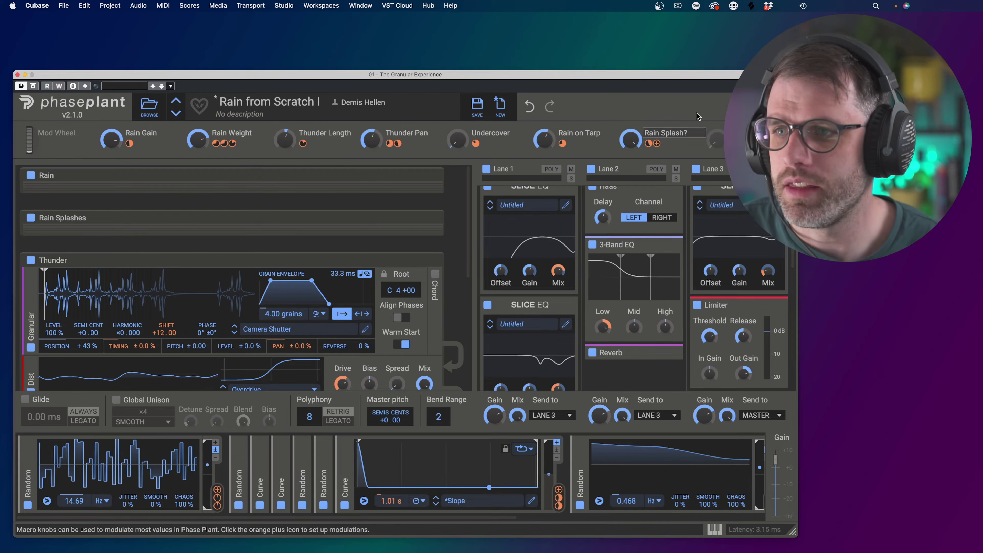
- Start a new blank preset and add a Noise generator with a Random seed and increased stereo width
left_click(500, 112)
left_click(210, 185)
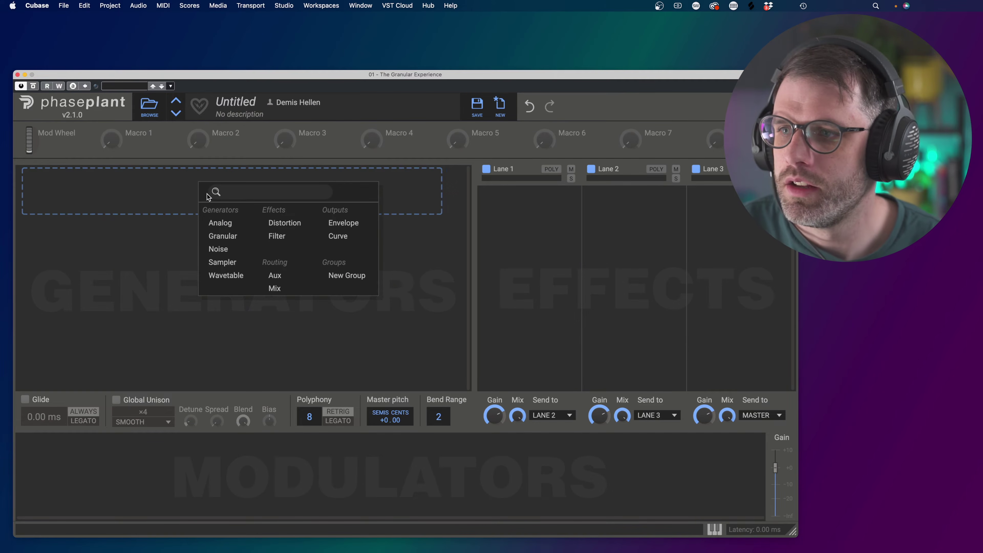
left_click(233, 252)
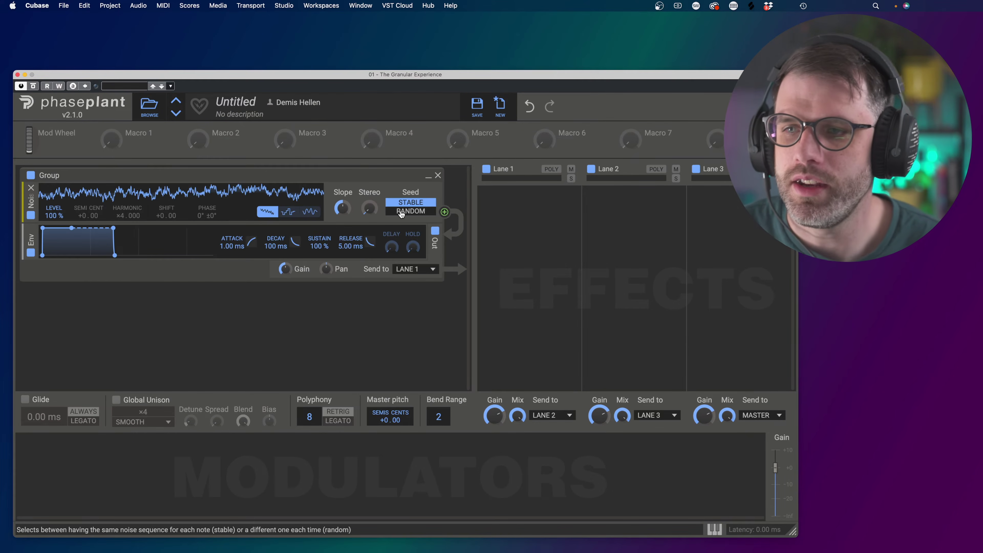
left_click(417, 211)
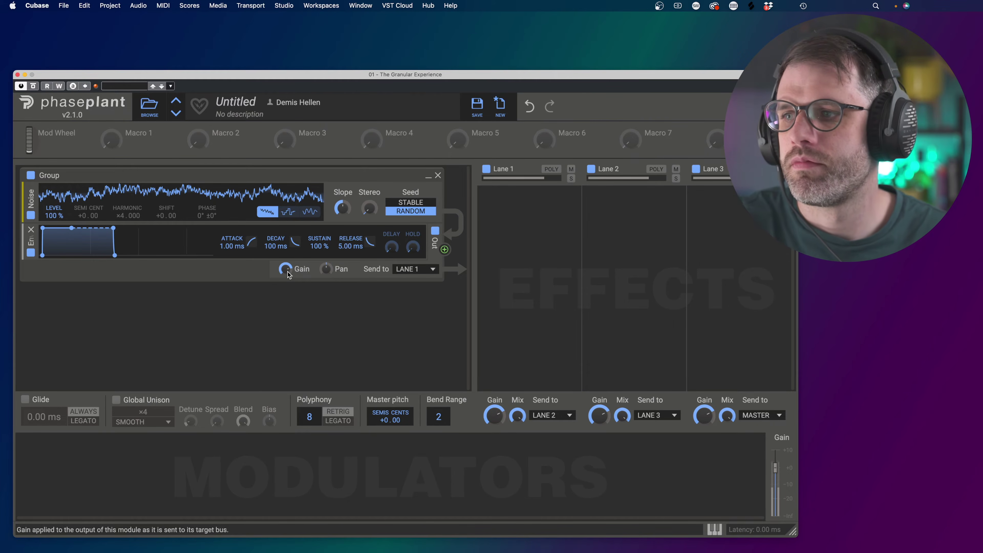
mouse_move(369, 208)
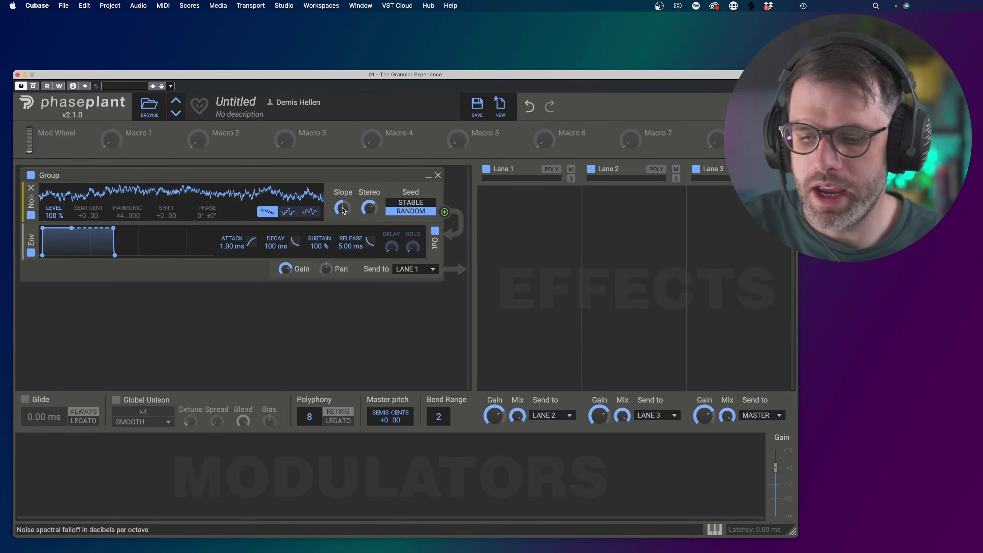
left_click_drag(343, 210, 343, 213)
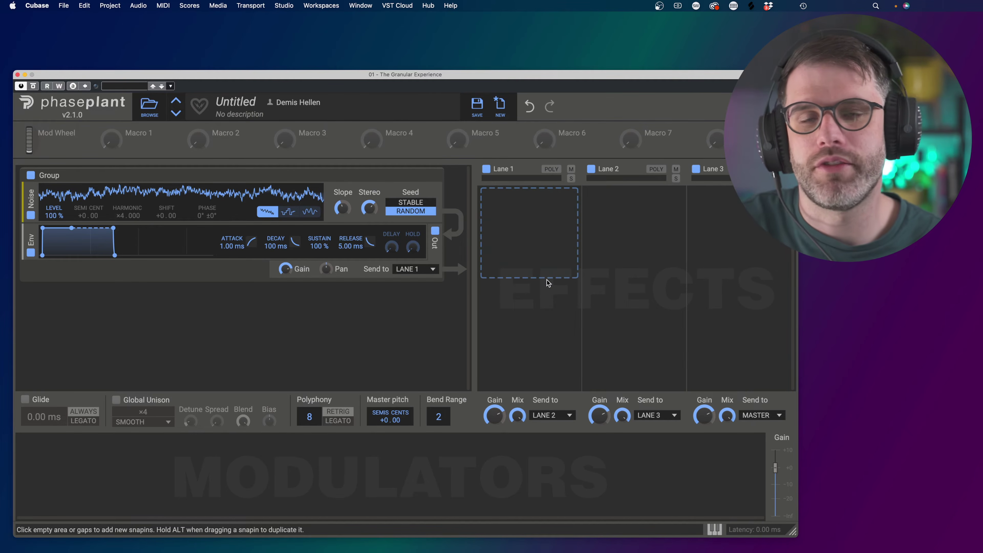
left_click(408, 270)
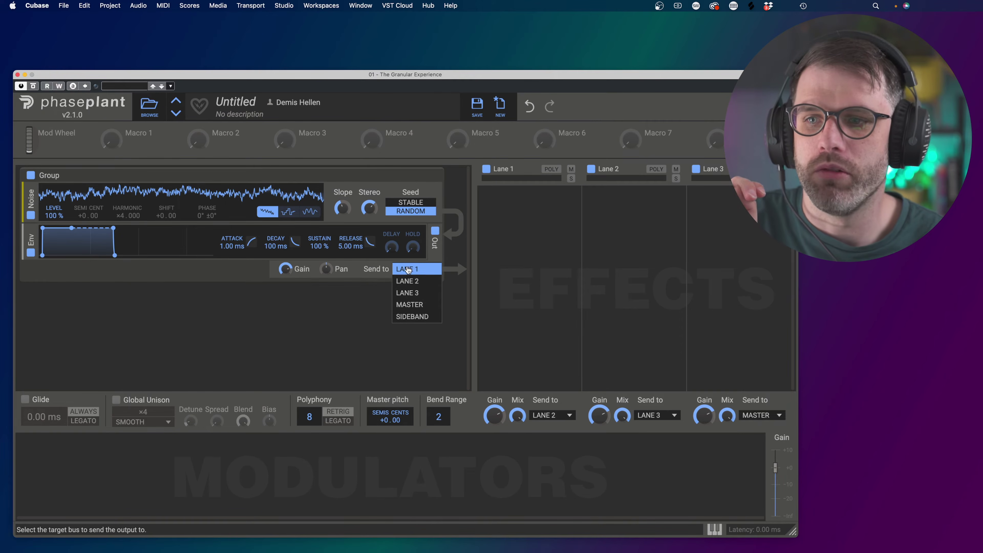
left_click(514, 256)
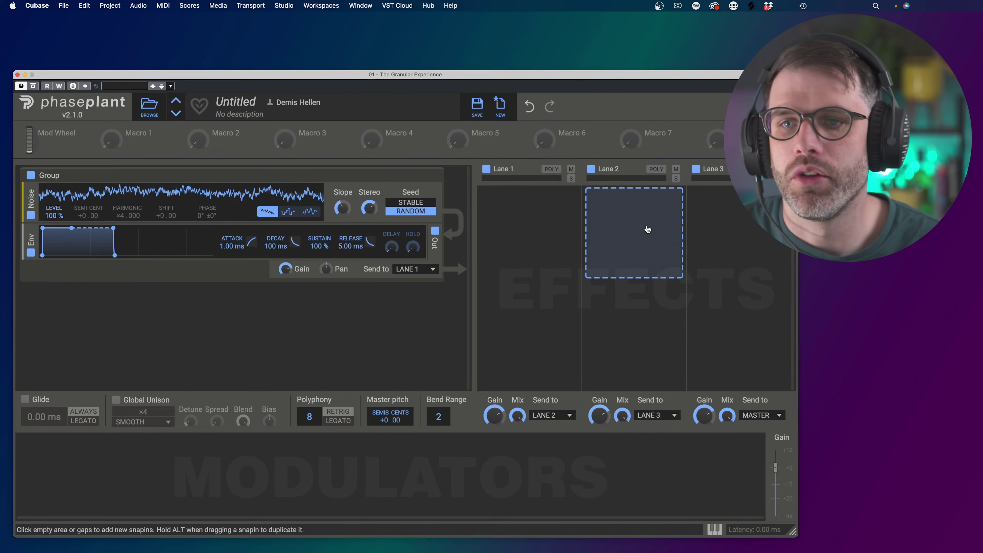
left_click(649, 229)
left_click(649, 221)
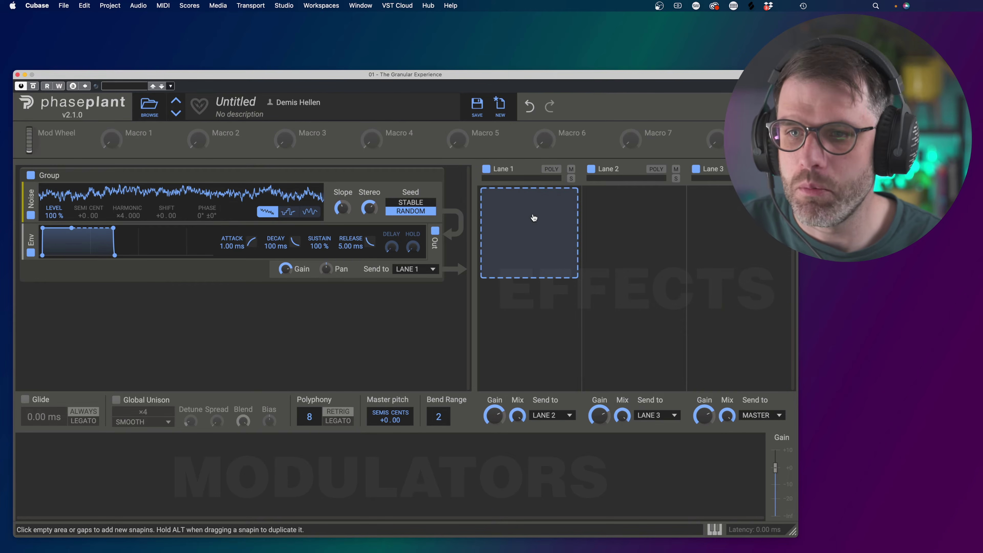
- Route the output of Lane 1 to Lane 3 and add a Slice EQ effect to Lane 1
left_click(549, 415)
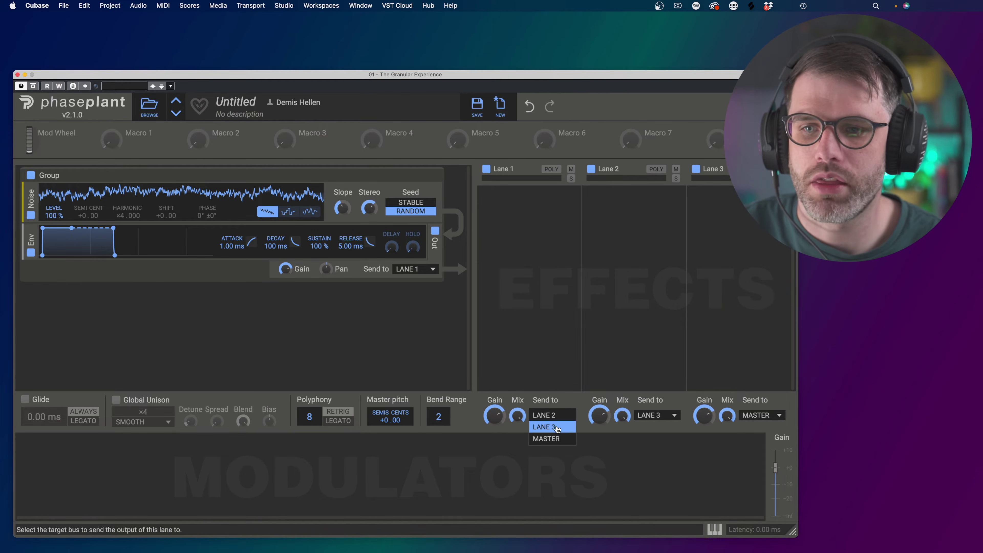
left_click(556, 427)
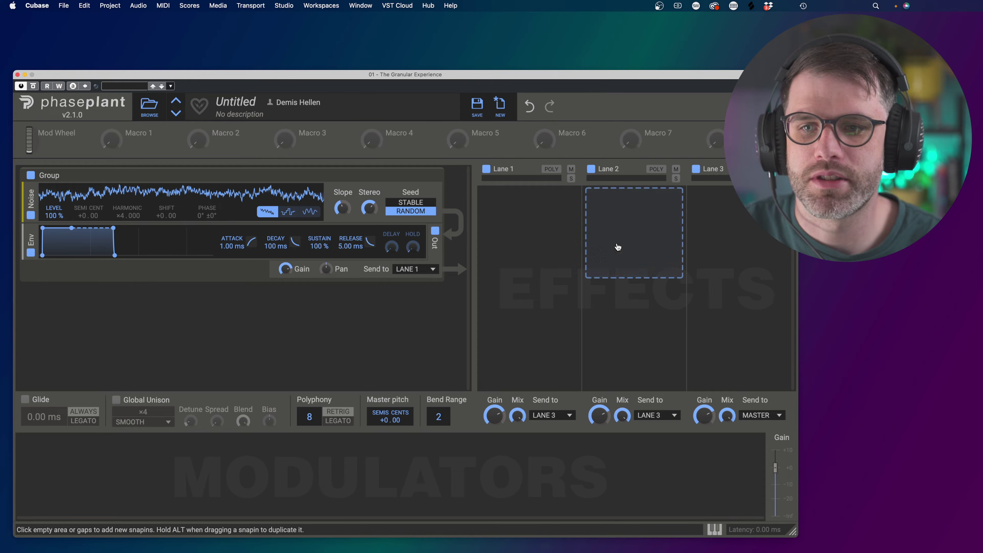
left_click(625, 293)
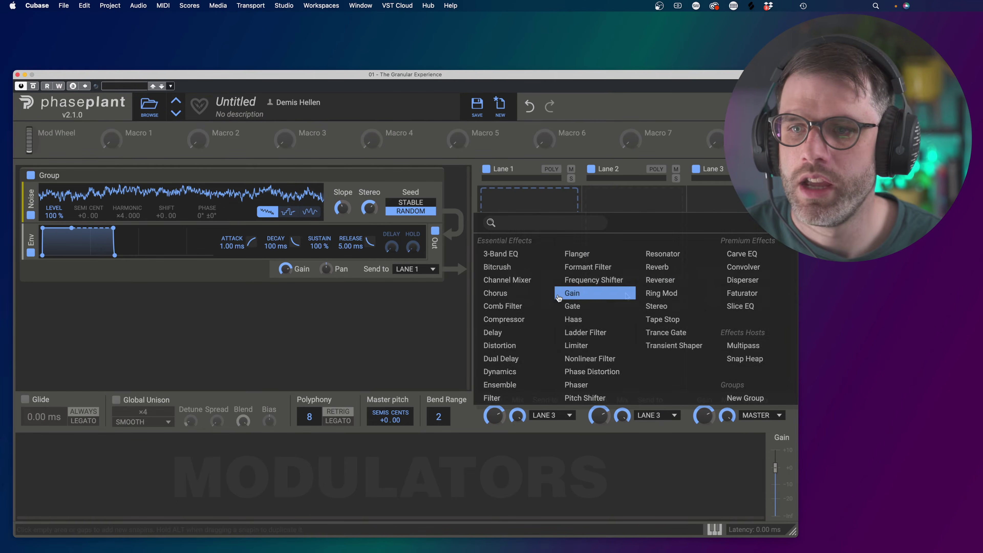
left_click(759, 306)
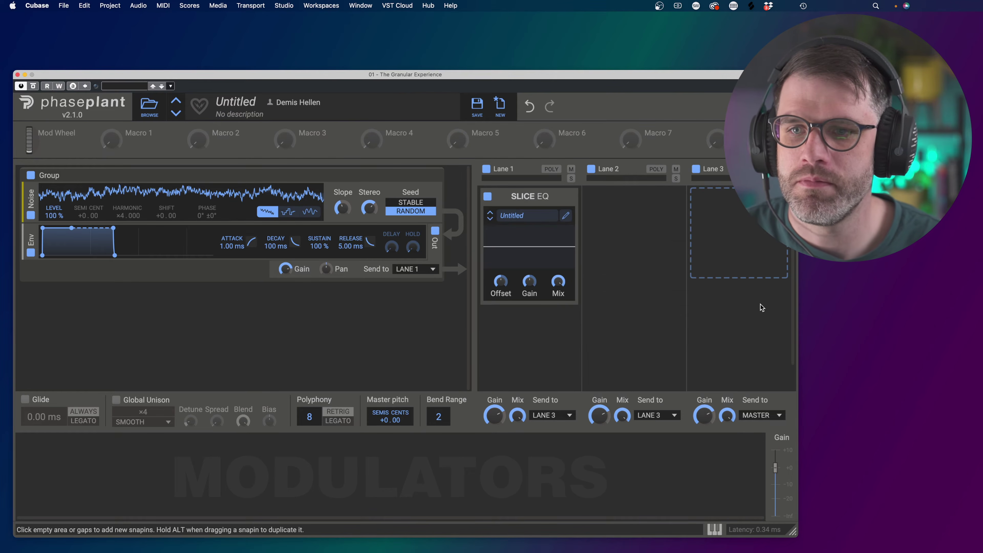
- In the Lane 1 Slice EQ, add two low cuts, the higher at about 130 Hz, and a peak dip of about 5 dB at 6.04 kHz
left_click(565, 215)
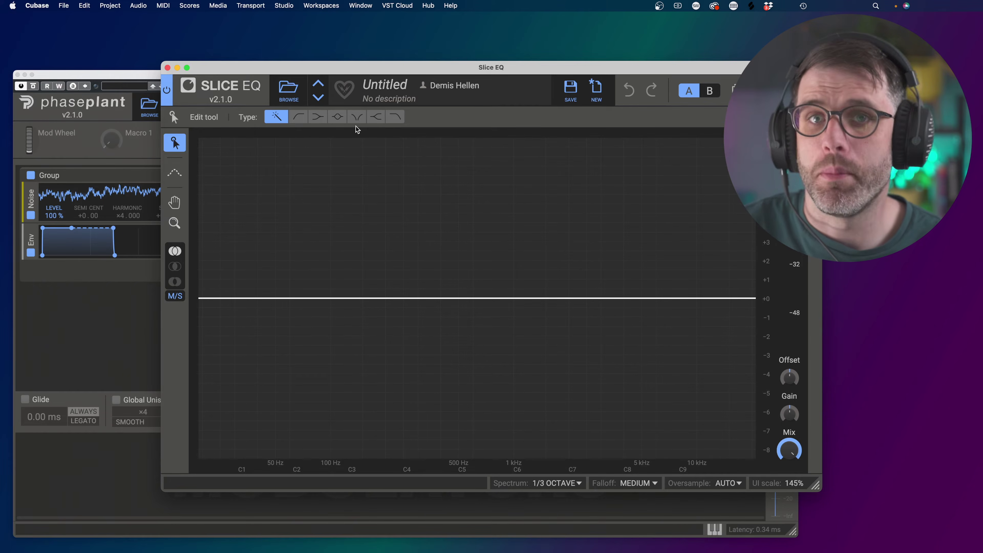
left_click(299, 117)
left_click(214, 299)
left_click_drag(216, 301, 352, 311)
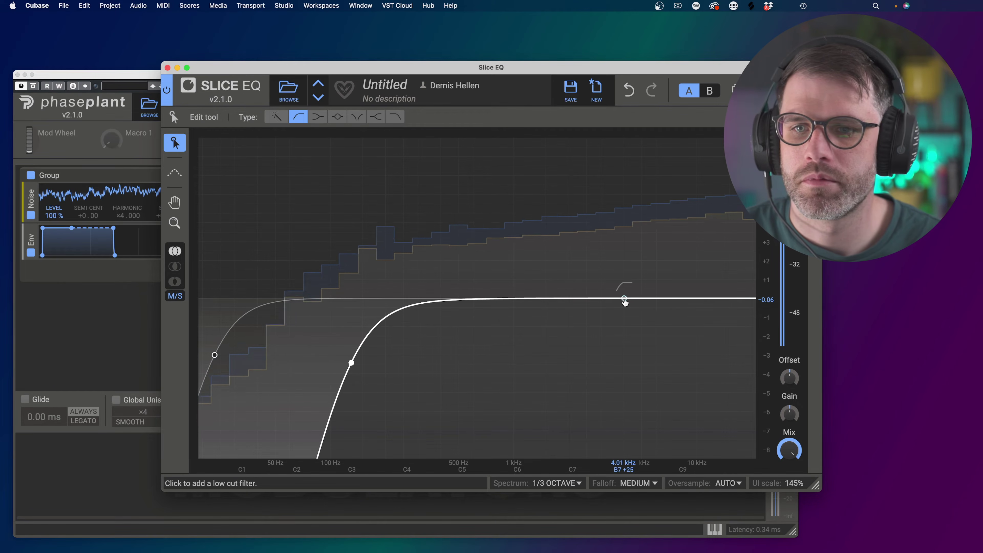
left_click(337, 117)
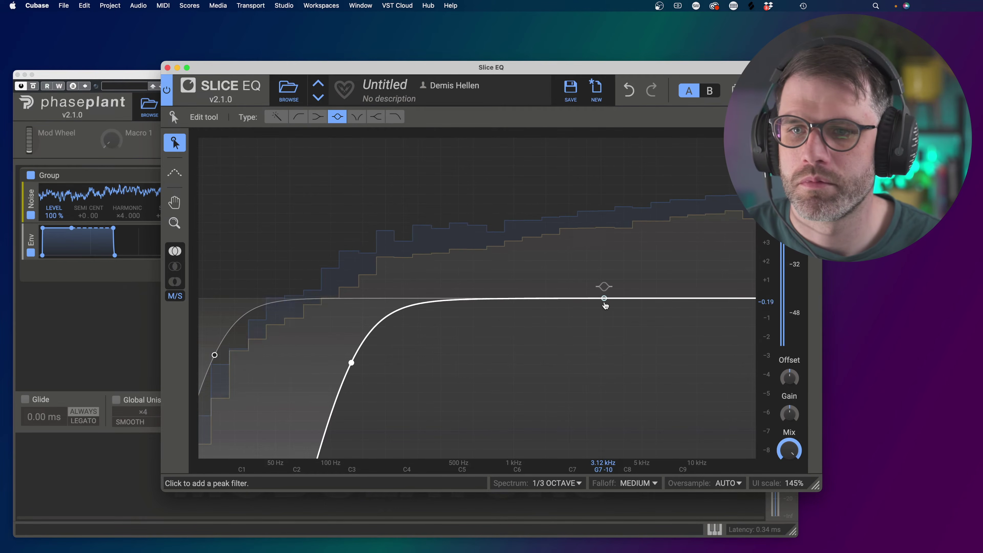
left_click_drag(605, 305, 659, 401)
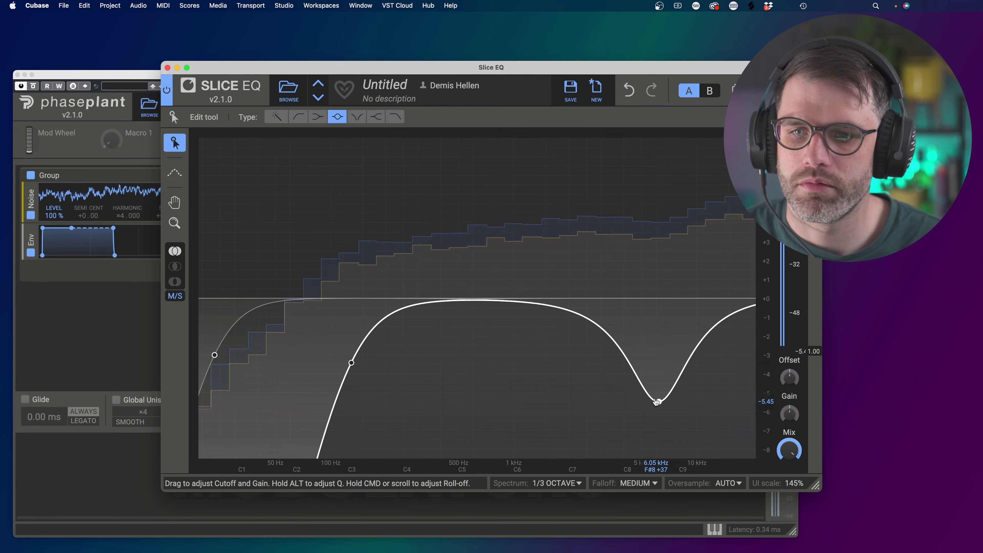
mouse_move(723, 300)
left_mouse_down()
mouse_move(700, 349)
mouse_move(730, 293)
mouse_move(729, 302)
left_mouse_up()
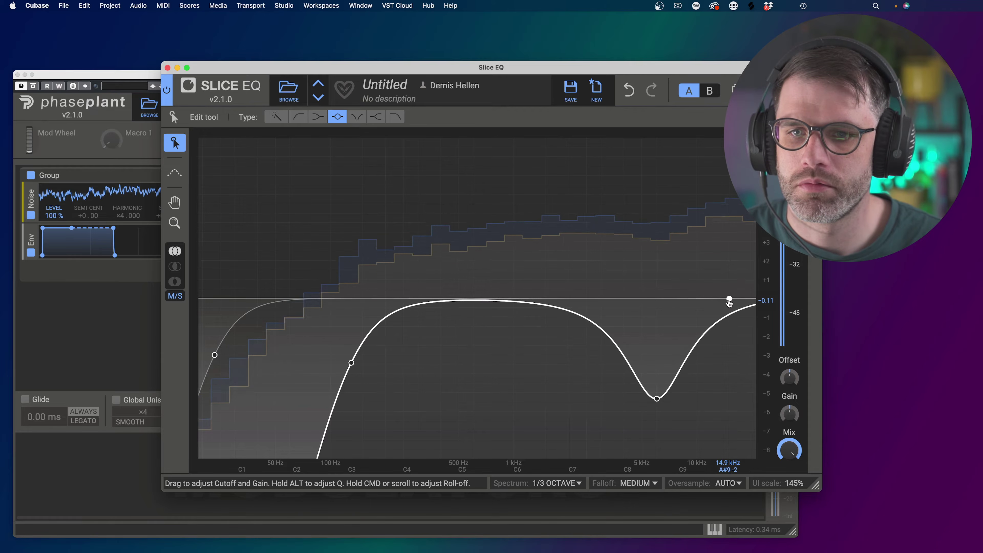
double_click(729, 301)
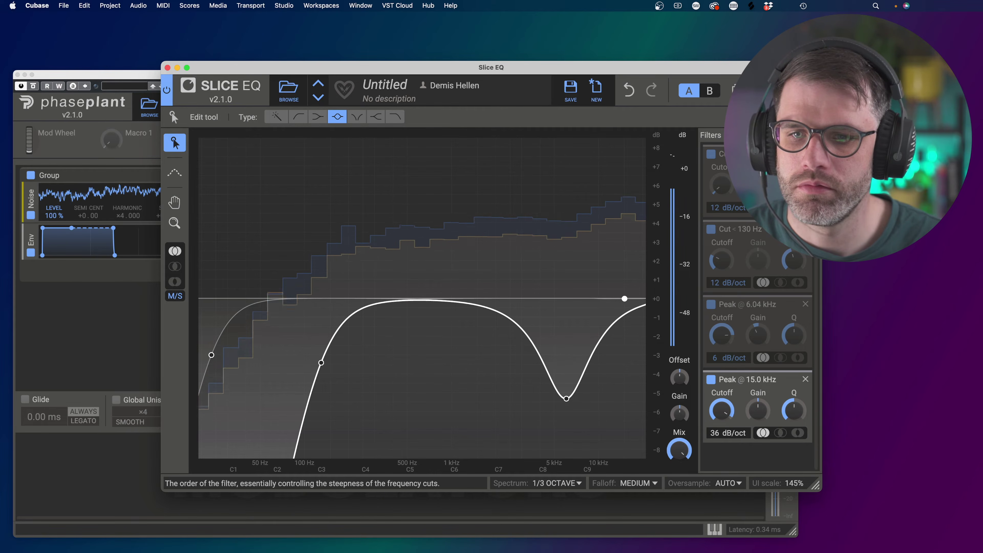
left_click_drag(722, 409, 722, 424)
left_click(804, 380)
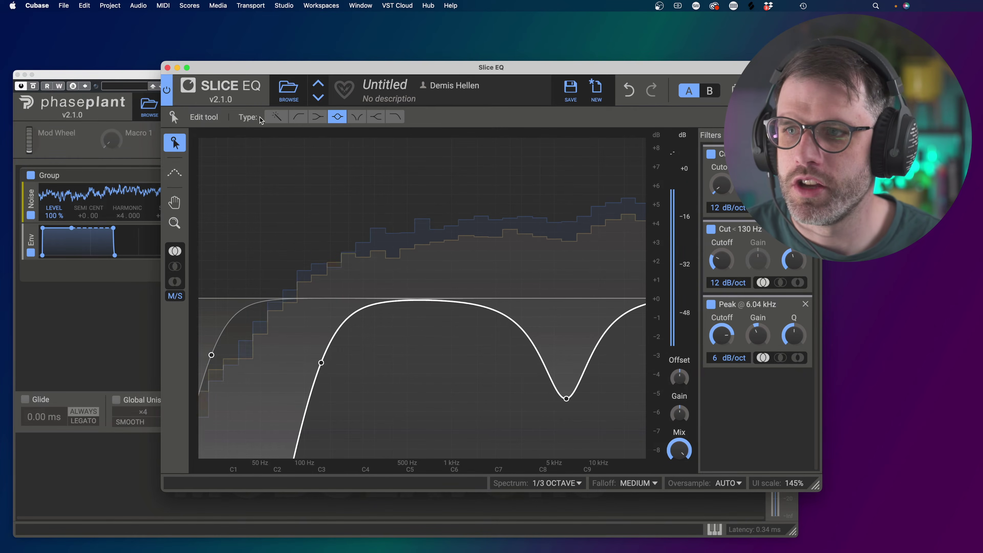
left_click(276, 117)
left_click_drag(640, 304, 620, 287)
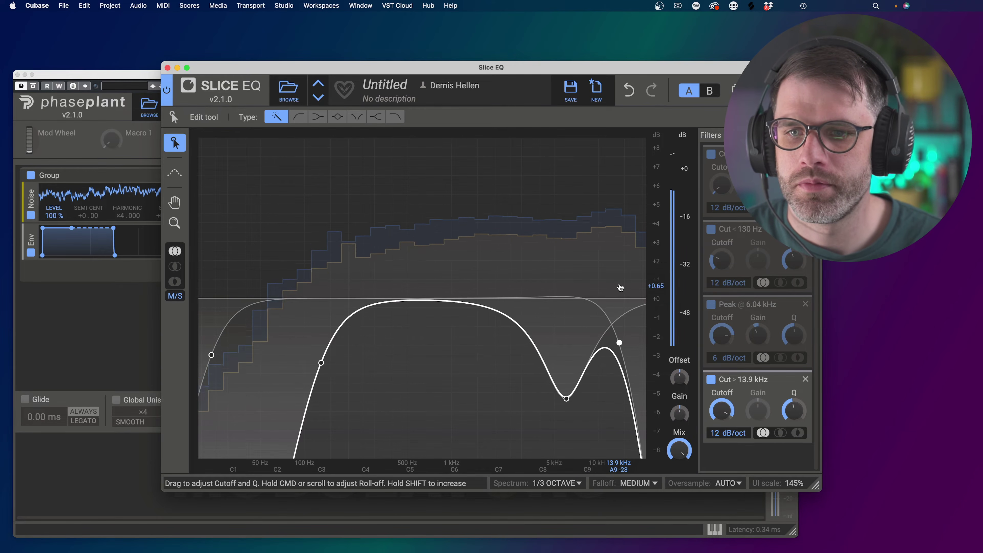
left_click(805, 379)
- Add a high shelf filter at about 9.17 kHz that lowers the highs, and close the Slice EQ editor
left_click(375, 116)
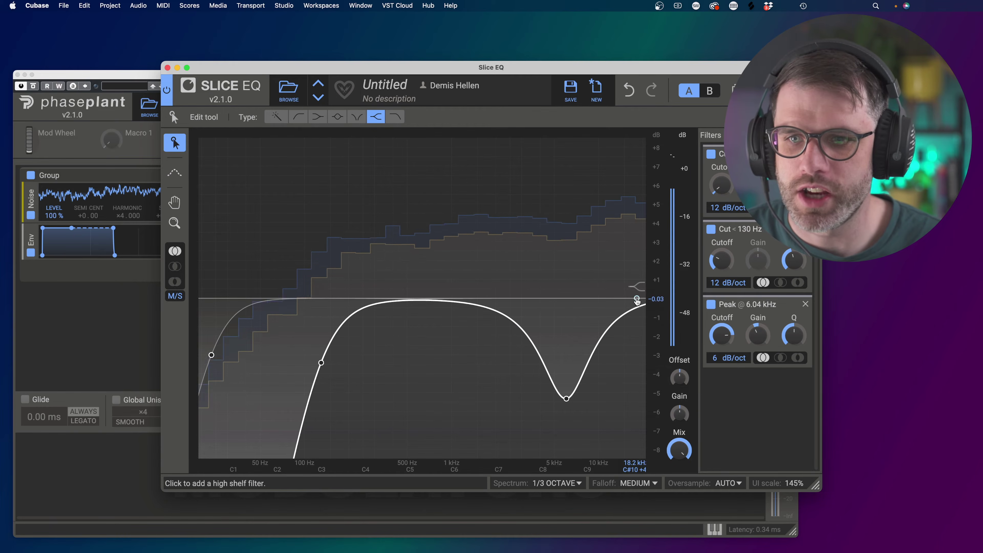
left_click_drag(638, 298, 593, 378)
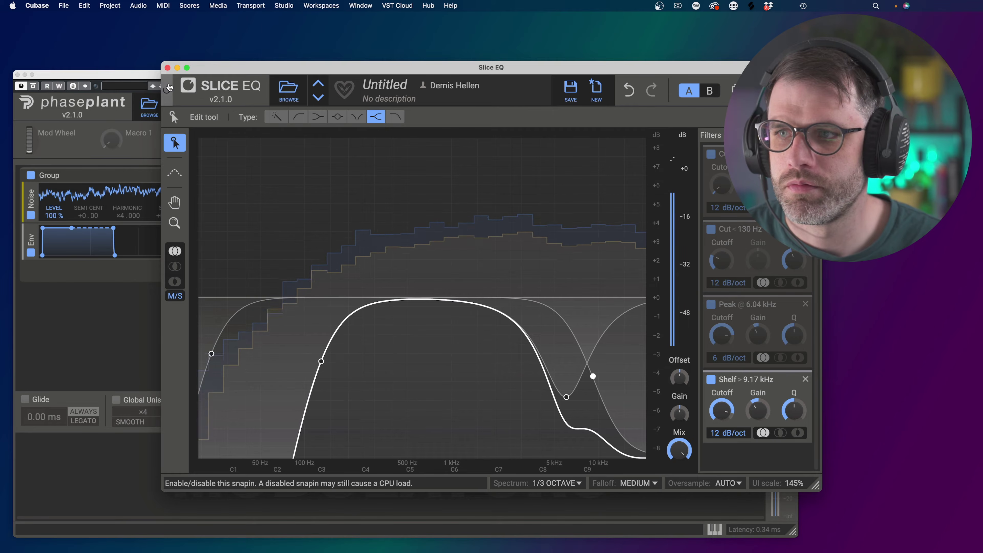
left_click(167, 67)
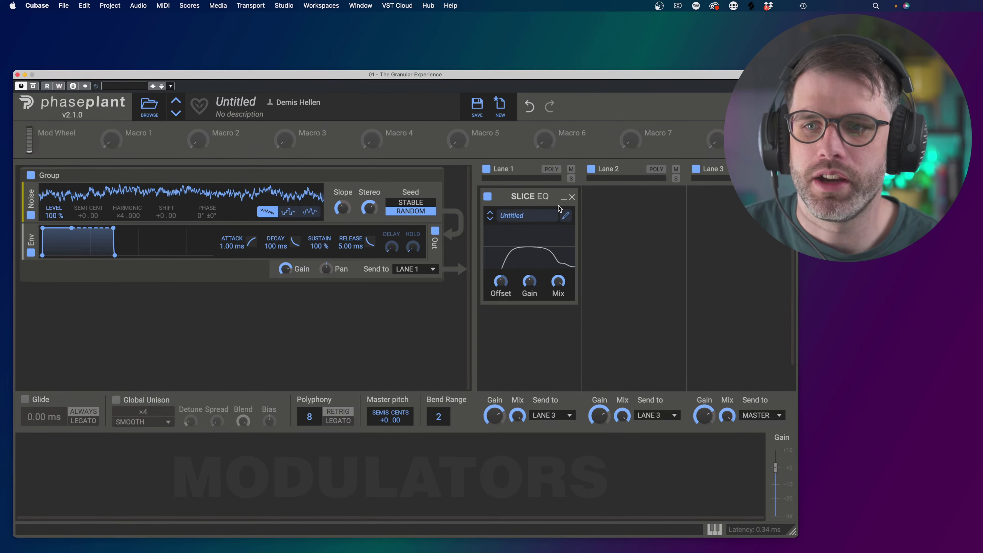
- Add a second Slice EQ below the first in Lane 1 and give it a peak dip of about 4 dB just above 1 kHz
left_click(563, 198)
left_click(549, 219)
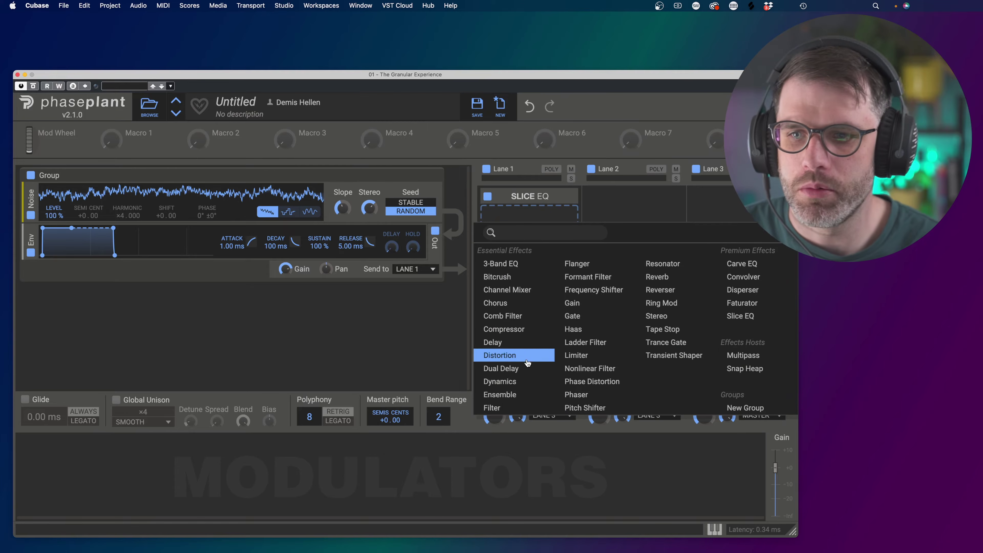
left_click(749, 318)
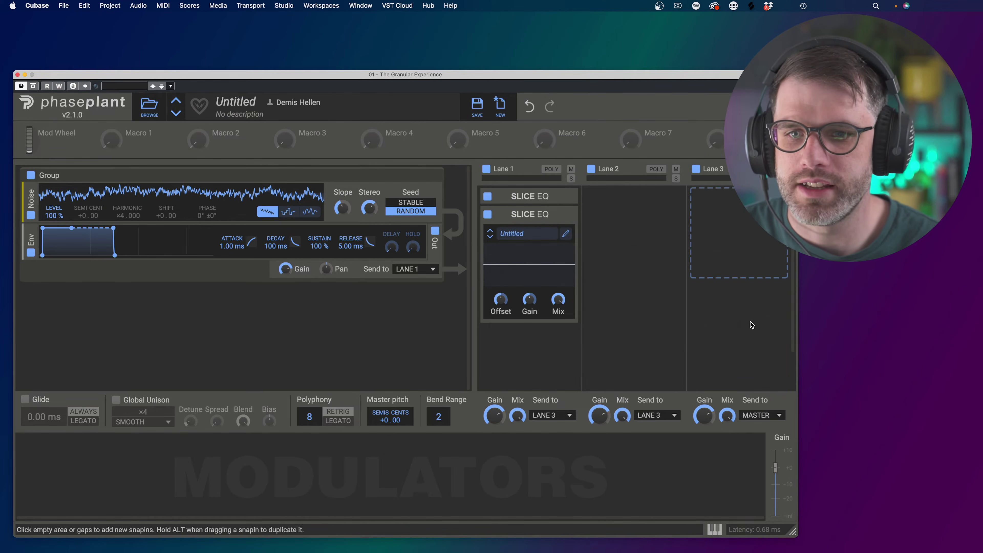
left_click(568, 233)
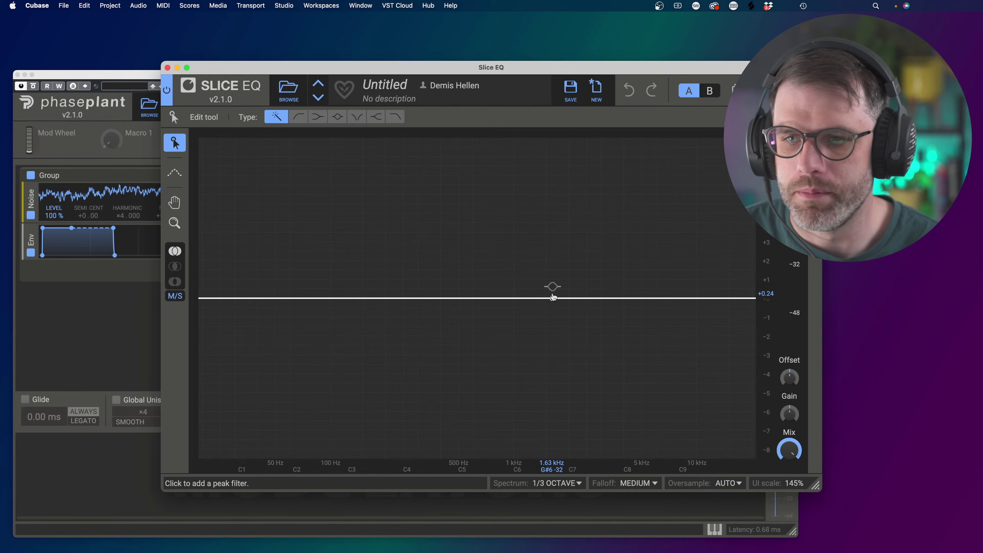
left_click_drag(564, 297, 528, 378)
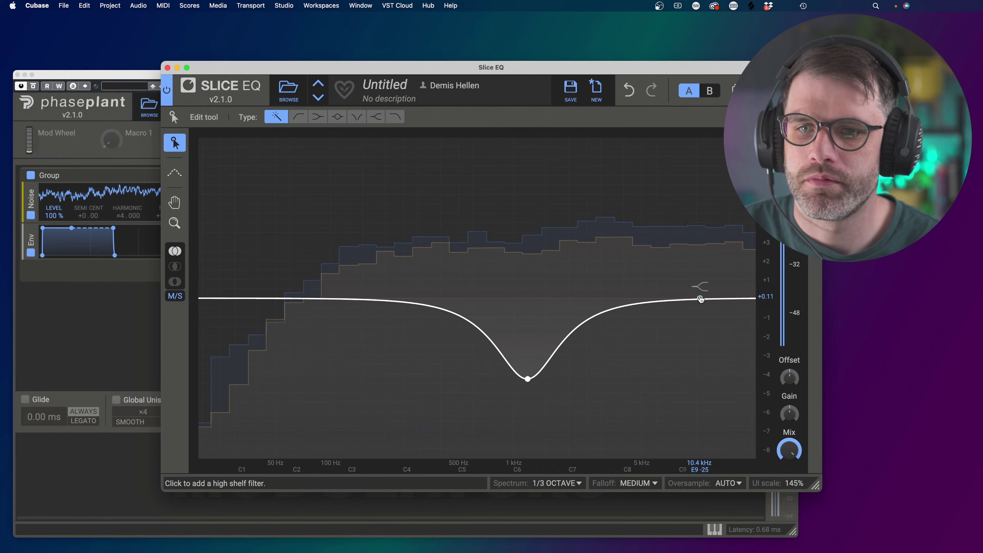
- Add a high shelf cutting about 3 dB and two low cuts at about 24 Hz and 80 Hz, then close the Slice EQ editor
left_click_drag(696, 298, 593, 328)
left_click(217, 298)
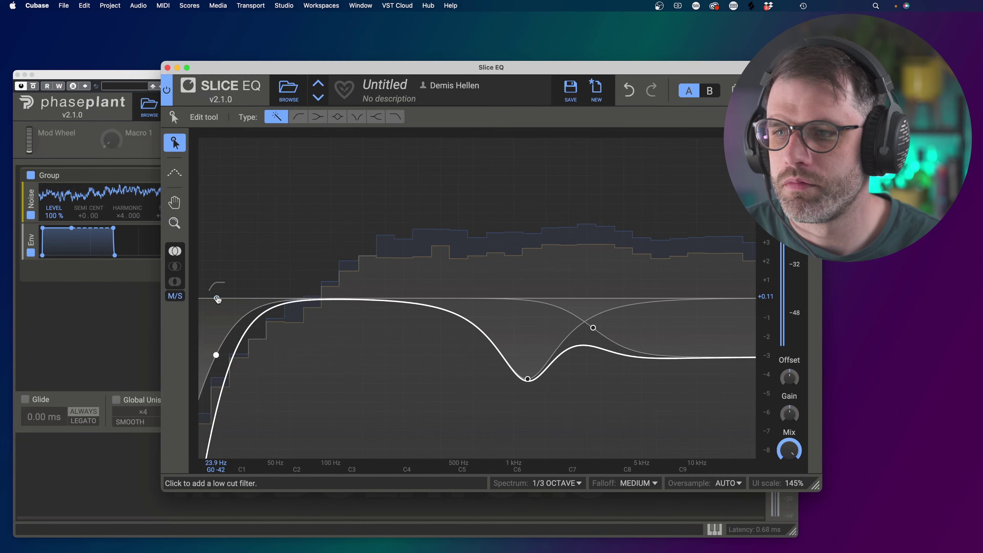
left_click_drag(217, 300, 315, 306)
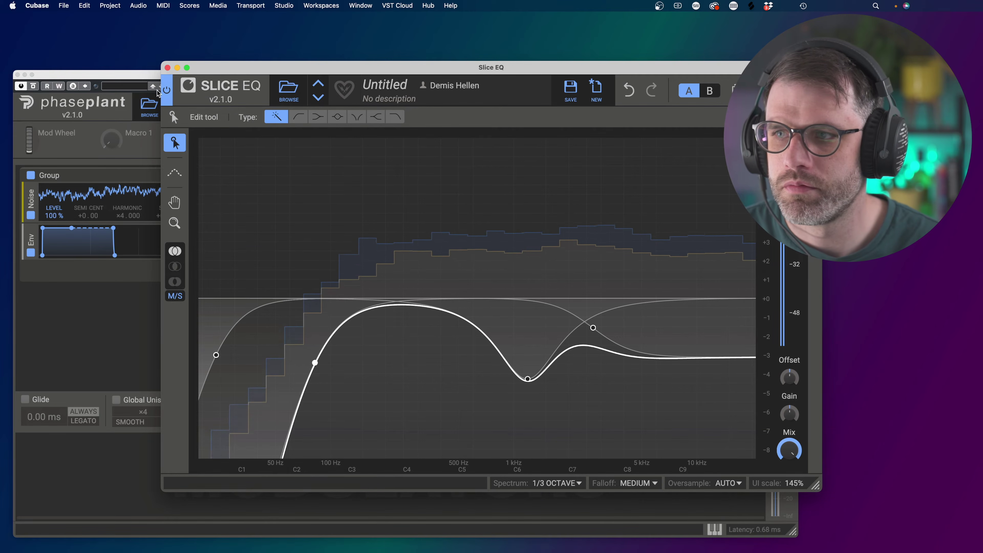
left_click(167, 68)
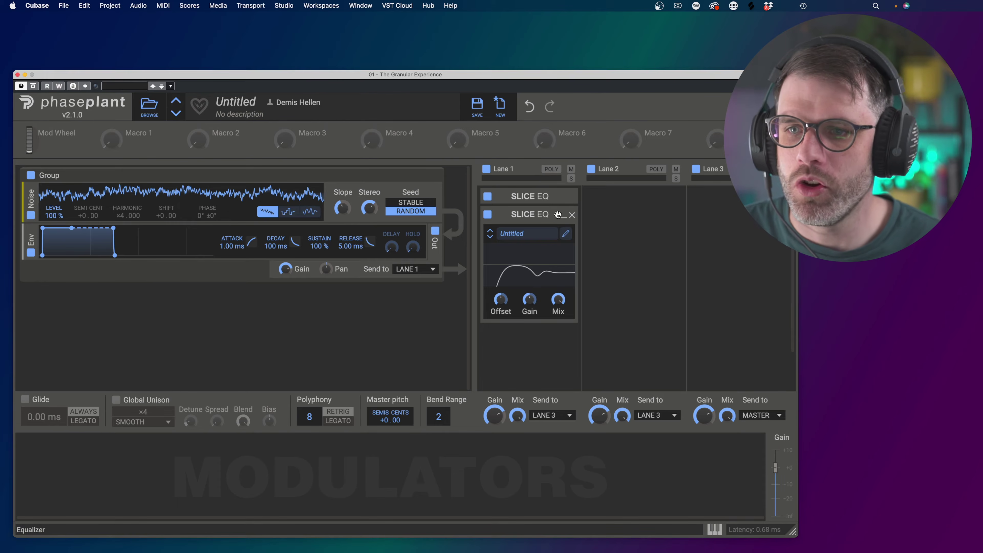
- Collapse the second Slice EQ, add a Reverb below it in Lane 1, shorten the reverb's decay and raise its mix
left_click(563, 216)
left_click(553, 260)
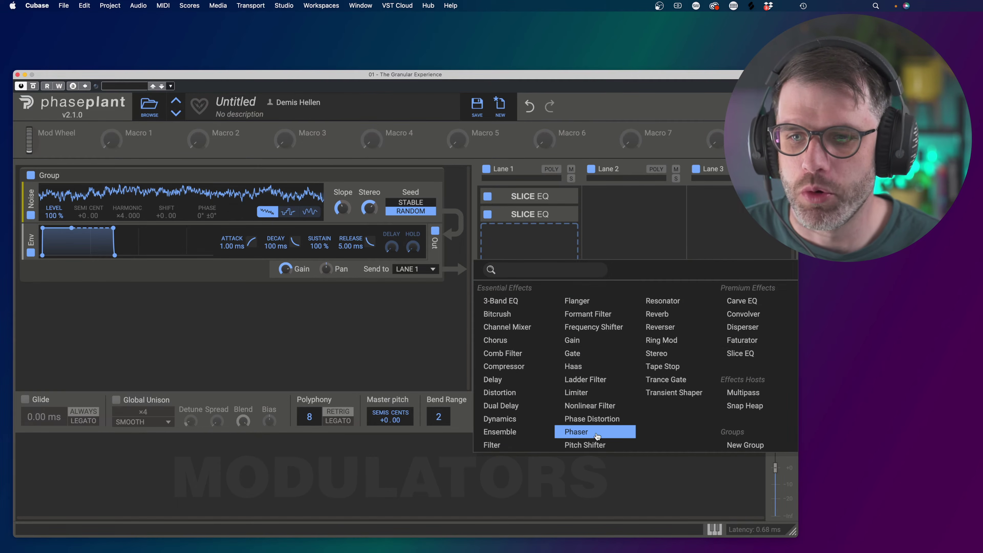
left_click(660, 315)
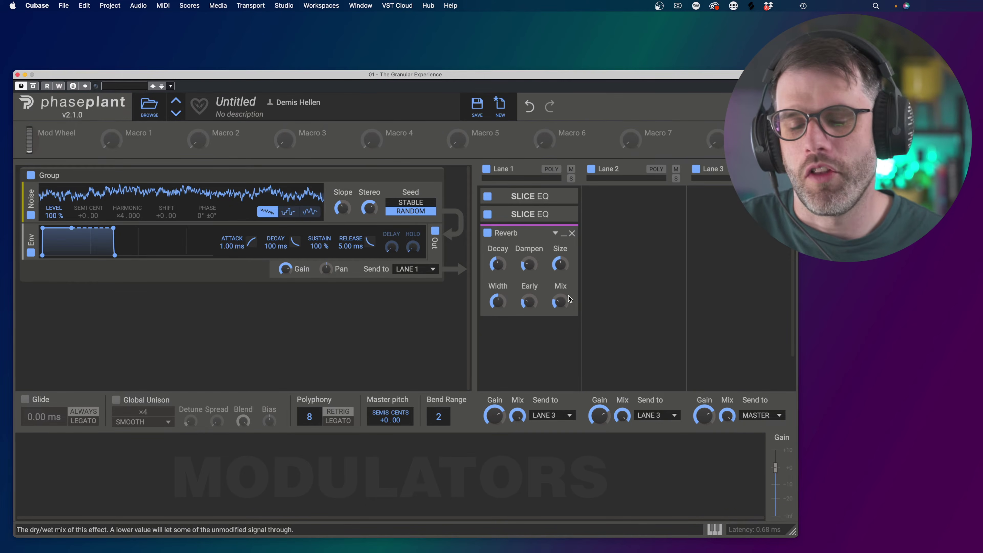
left_click_drag(561, 301, 560, 301)
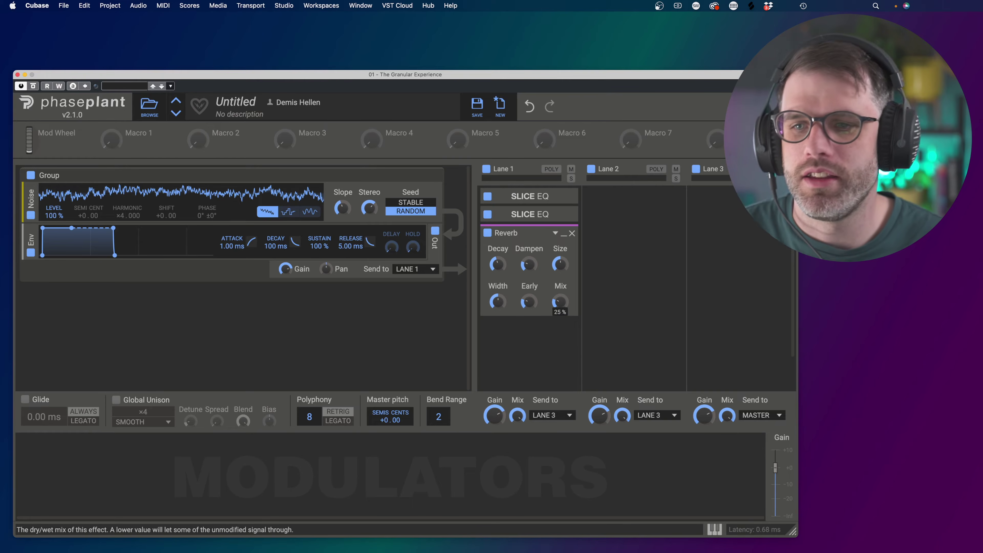
left_click_drag(497, 264, 500, 266)
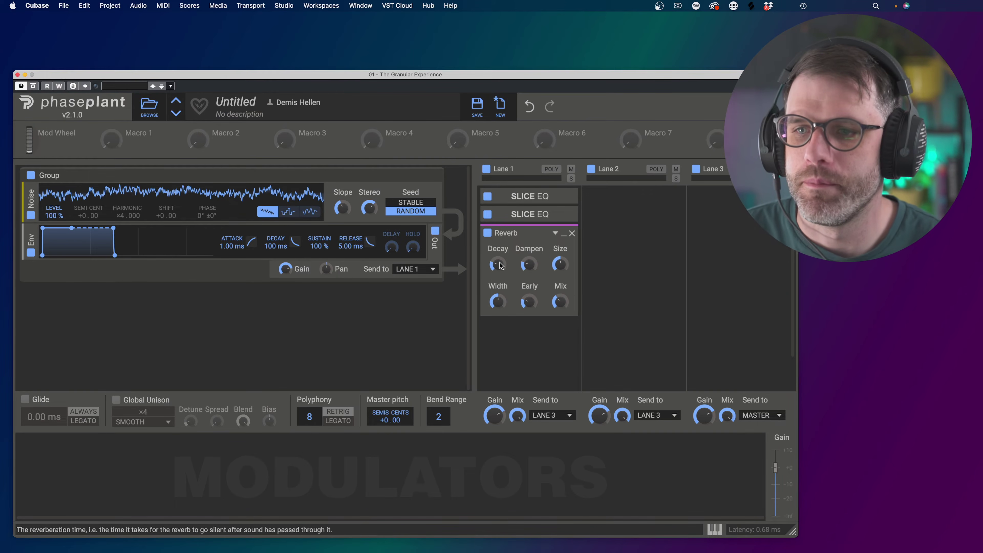
mouse_move(560, 303)
left_mouse_down()
mouse_move(560, 267)
mouse_move(559, 286)
left_mouse_up()
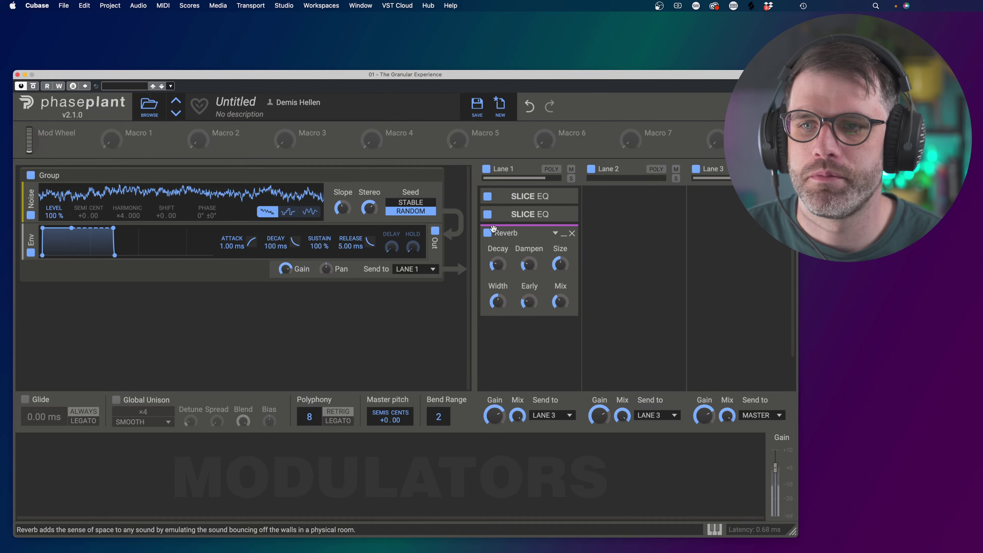
- Bypass and re-enable the Lane 1 Reverb to compare the sound with and without it
left_click(487, 234)
left_click(488, 235)
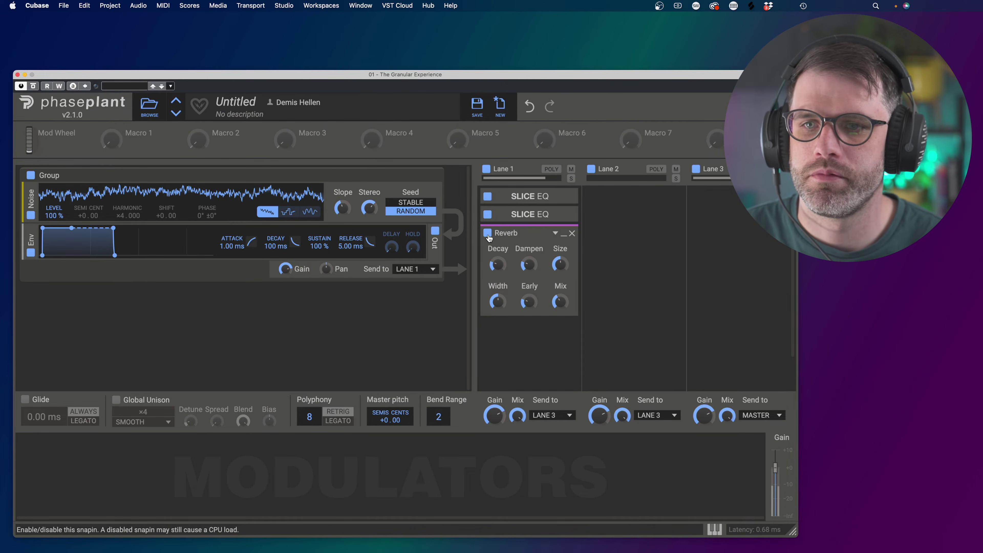
left_click(488, 234)
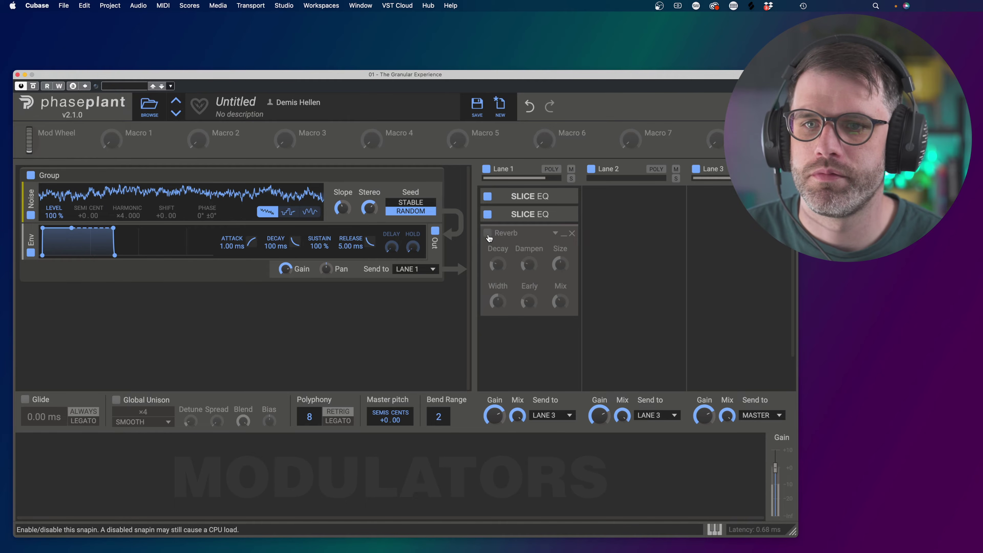
left_click(487, 235)
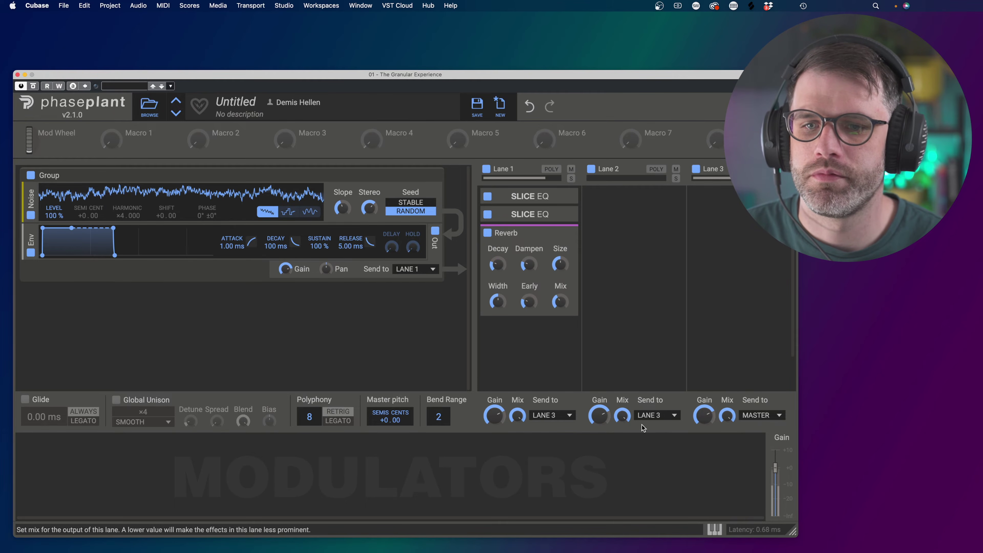
- Add a Limiter to Lane 3 and set the Lane 1 Reverb's mix to 30%, checking it against the bypassed sound
left_click(625, 221)
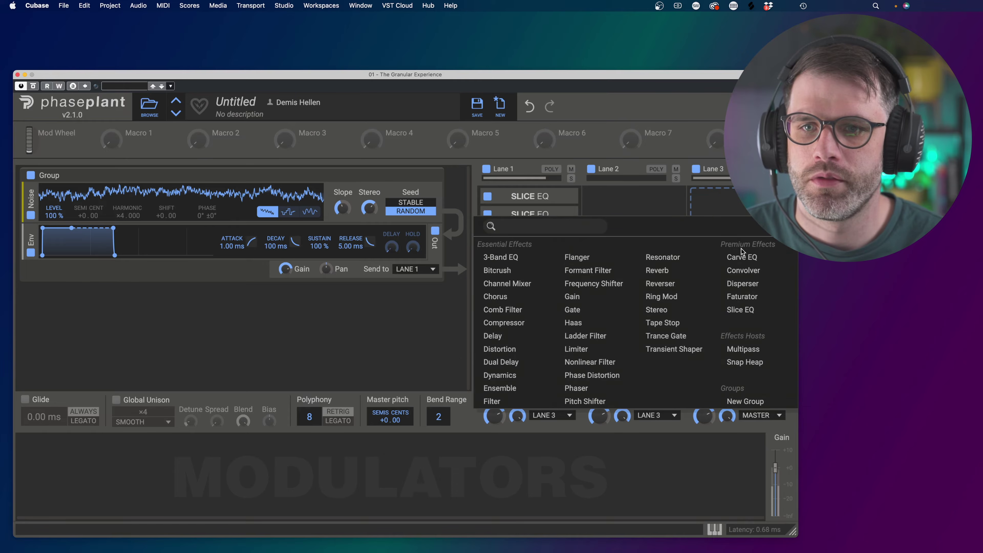
left_click(598, 351)
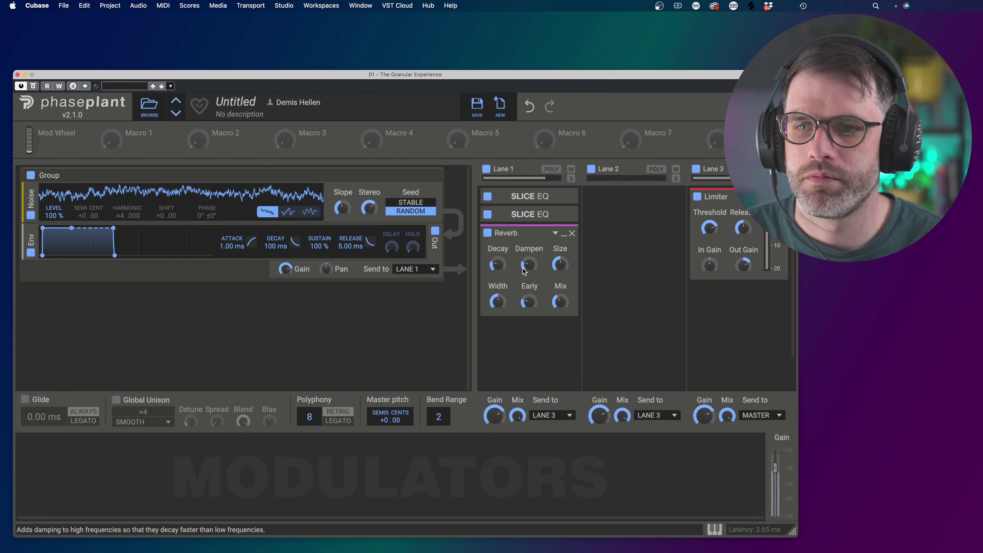
left_click_drag(560, 301, 560, 310)
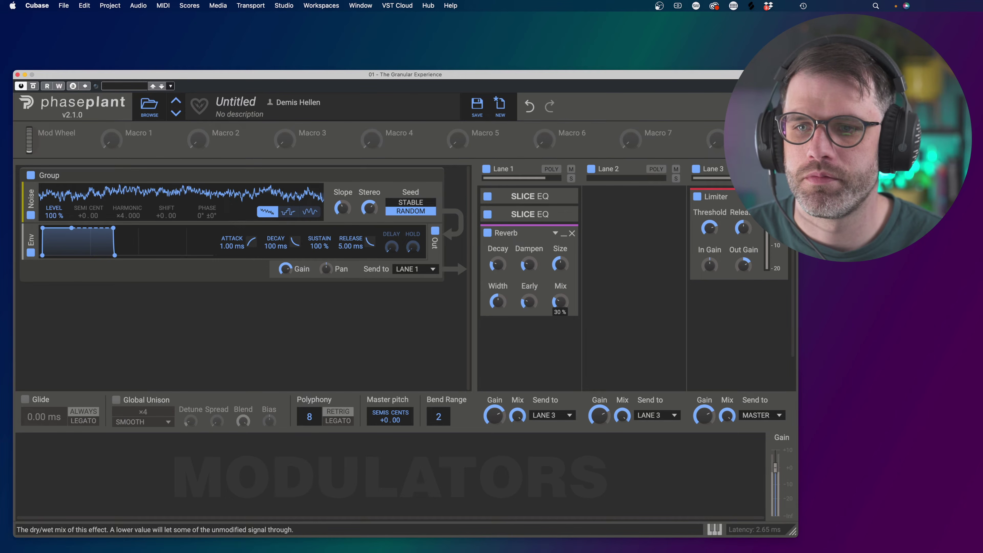
left_click(488, 233)
left_click(488, 233)
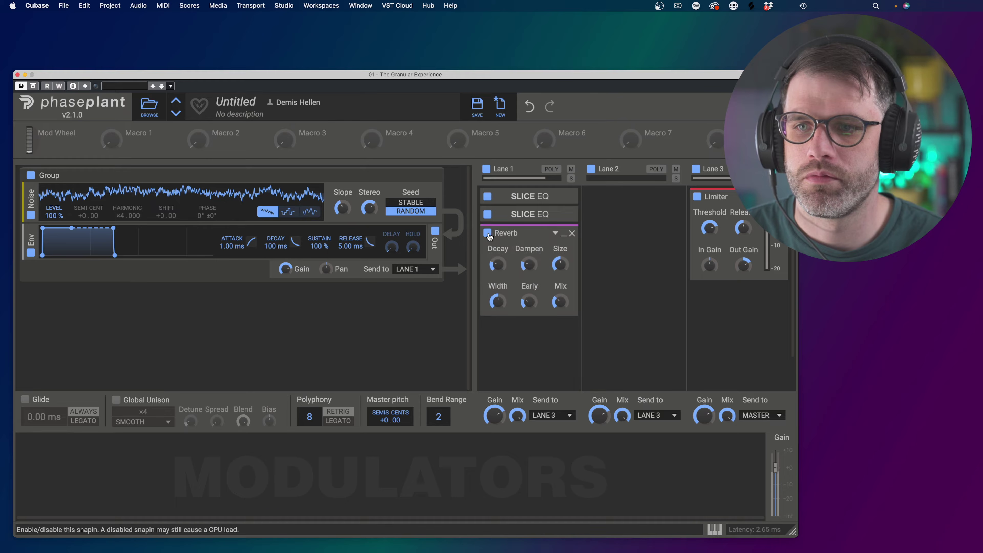
- Lower the Lane 3 Limiter's output gain to about +3.36 dB and fine-tune its threshold
left_click_drag(743, 266, 743, 272)
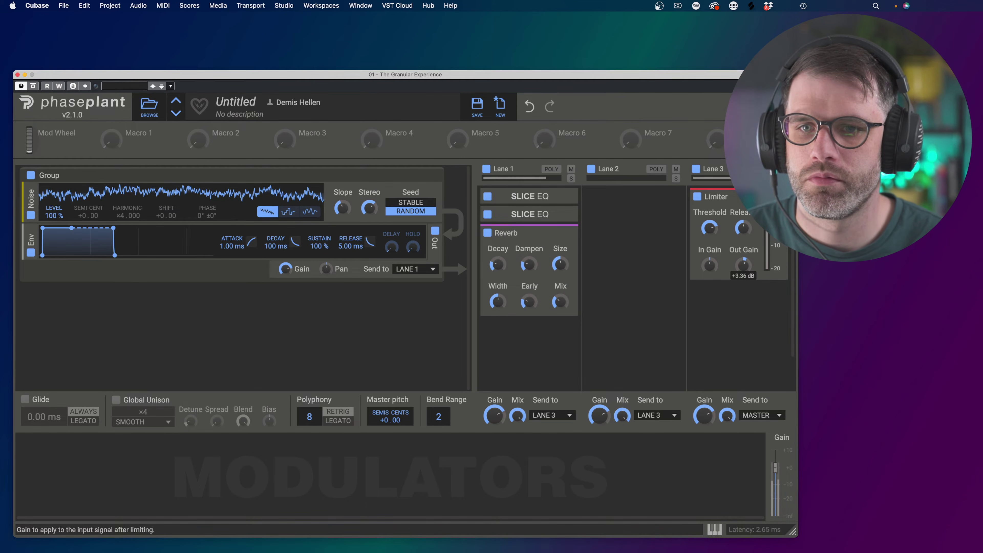
left_click_drag(742, 272, 743, 274)
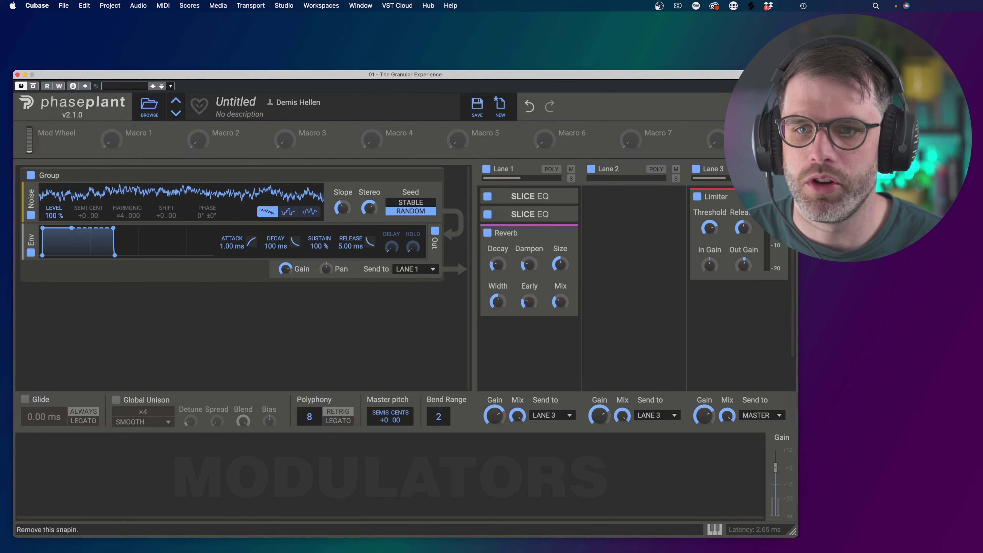
left_click_drag(710, 228, 710, 226)
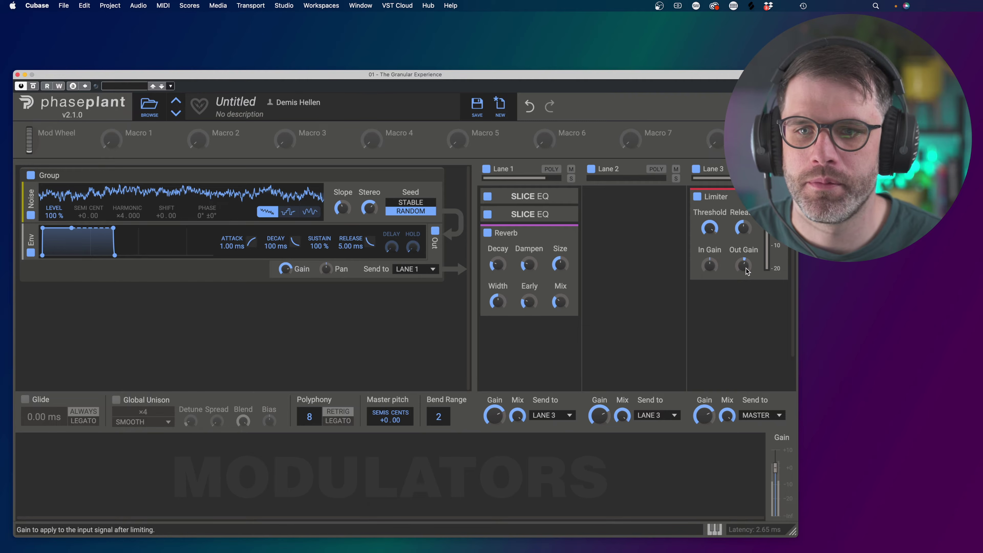
left_click_drag(743, 265, 743, 263)
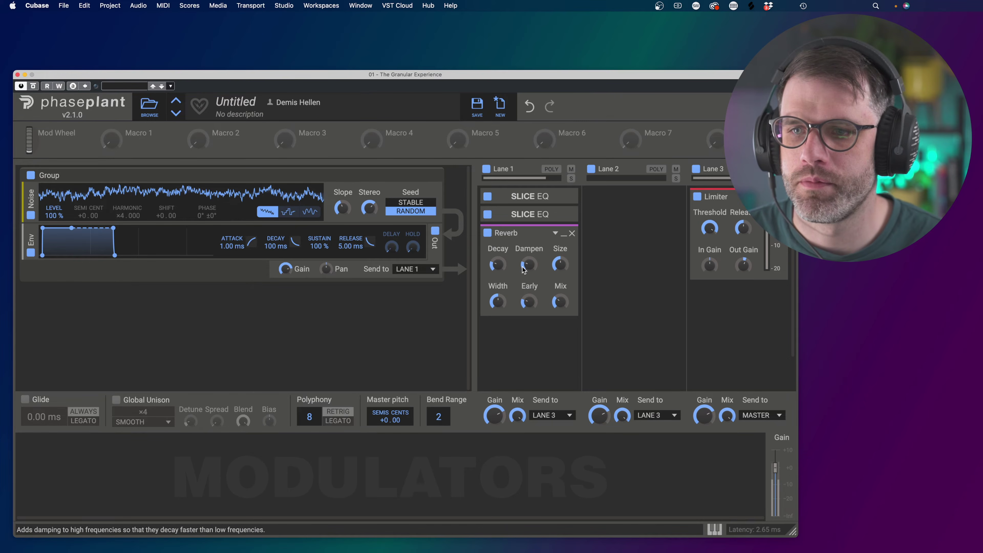
- Compare the noise repeatedly with the Reverb bypassed and active, leaving the Reverb enabled
left_click(488, 234)
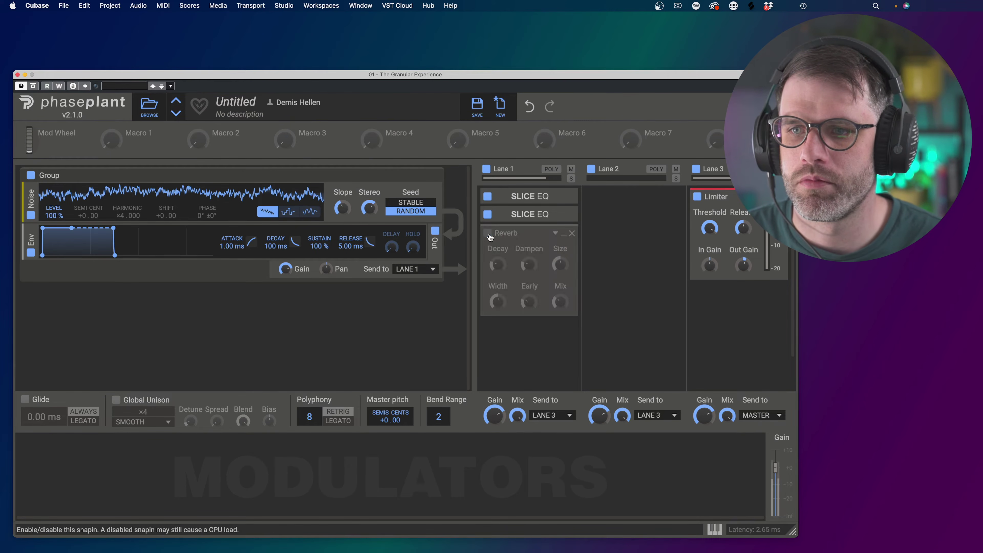
left_click(488, 234)
left_click(488, 234)
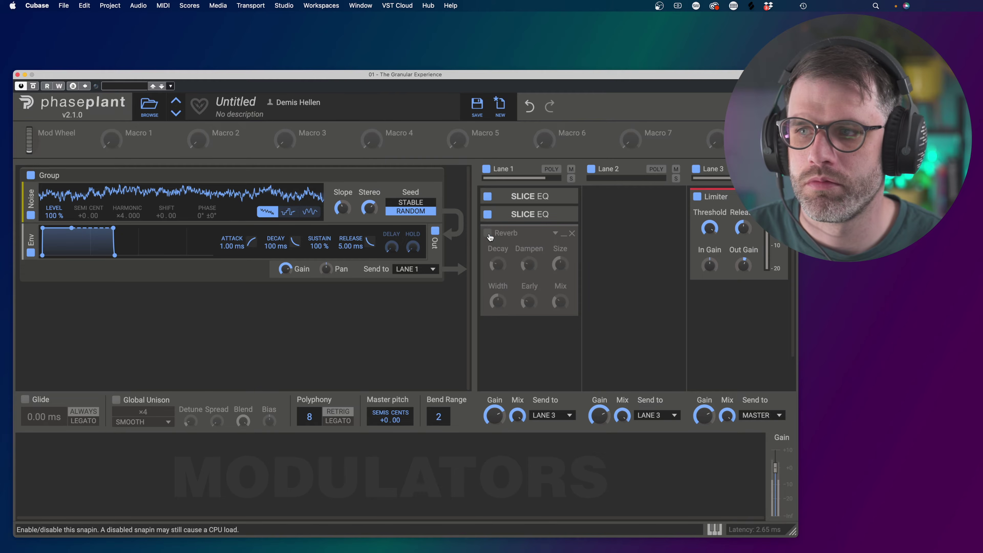
left_click(488, 234)
left_click(488, 234)
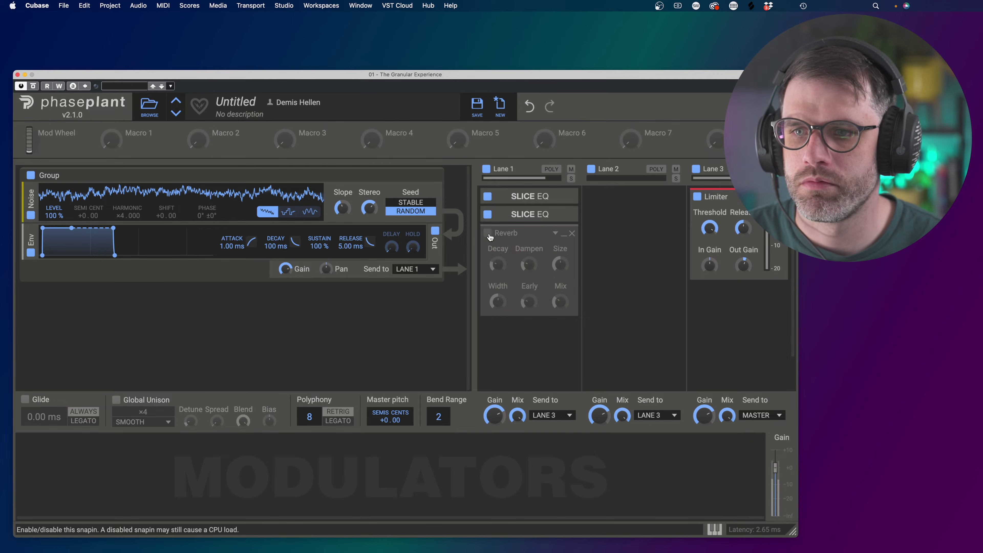
left_click(489, 234)
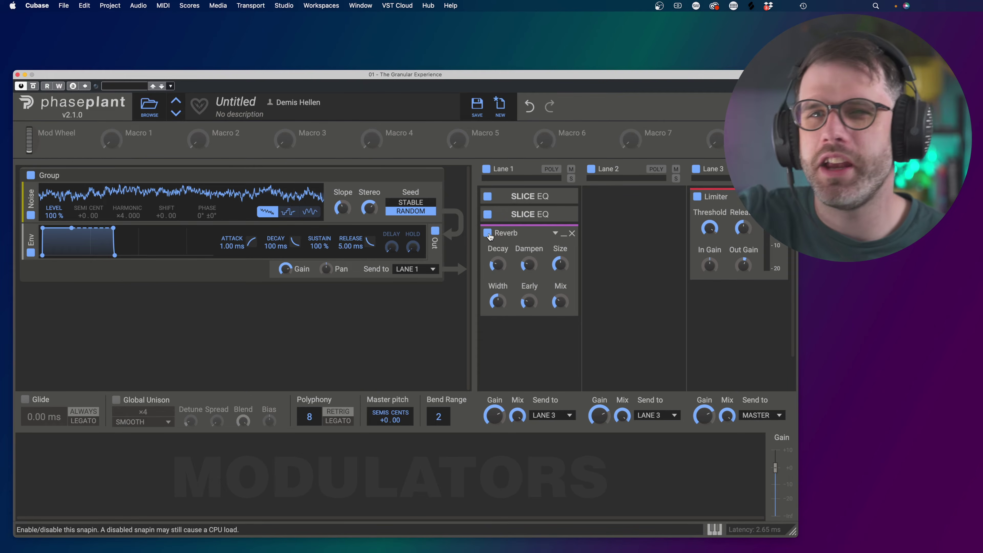
- Collapse the Reverb and add a third Slice EQ below it in Lane 1
left_click(565, 233)
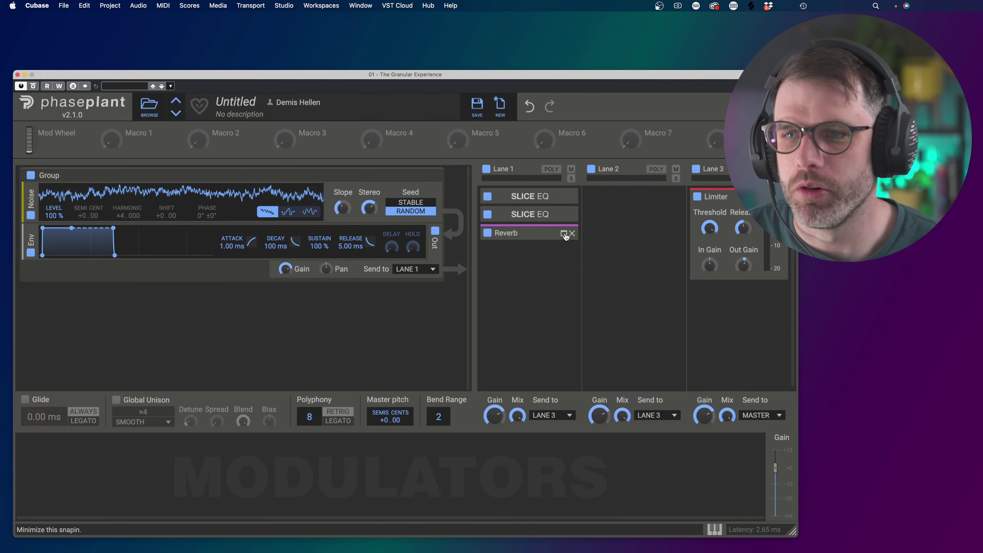
left_click(565, 255)
left_click(729, 344)
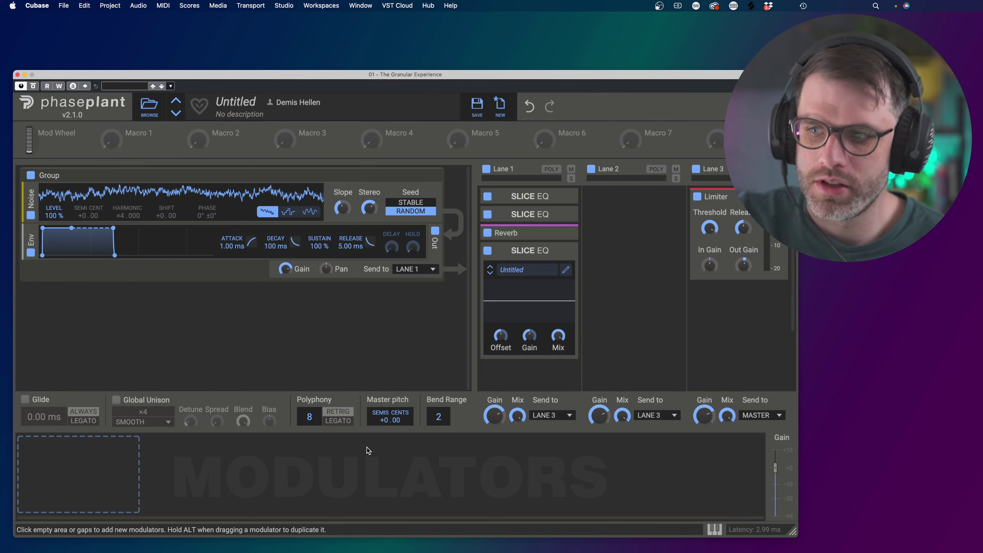
- Add a Random modulator running at 44.82 Hz with 18% smooth and 100% chaos, and make its output positive only
left_click(64, 507)
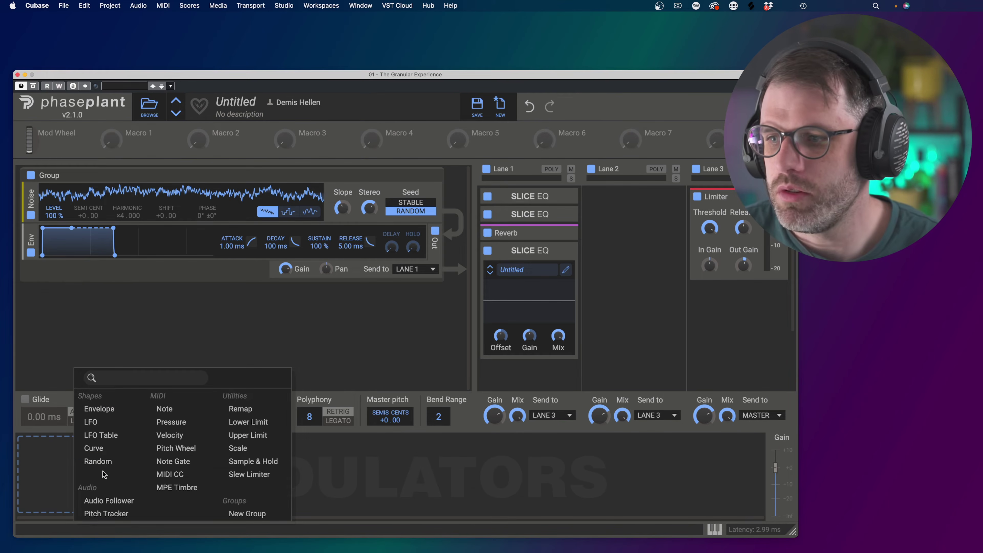
left_click(130, 465)
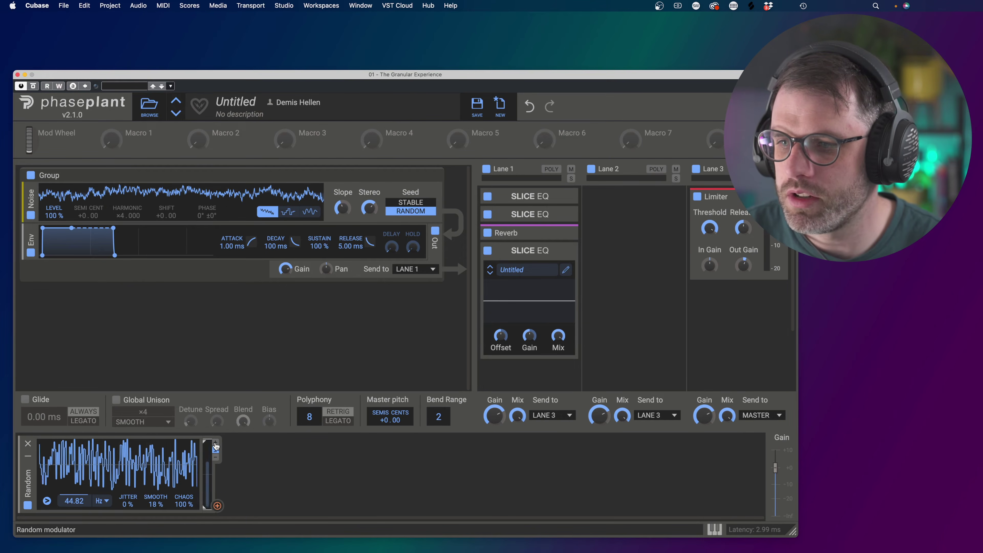
left_click(217, 506)
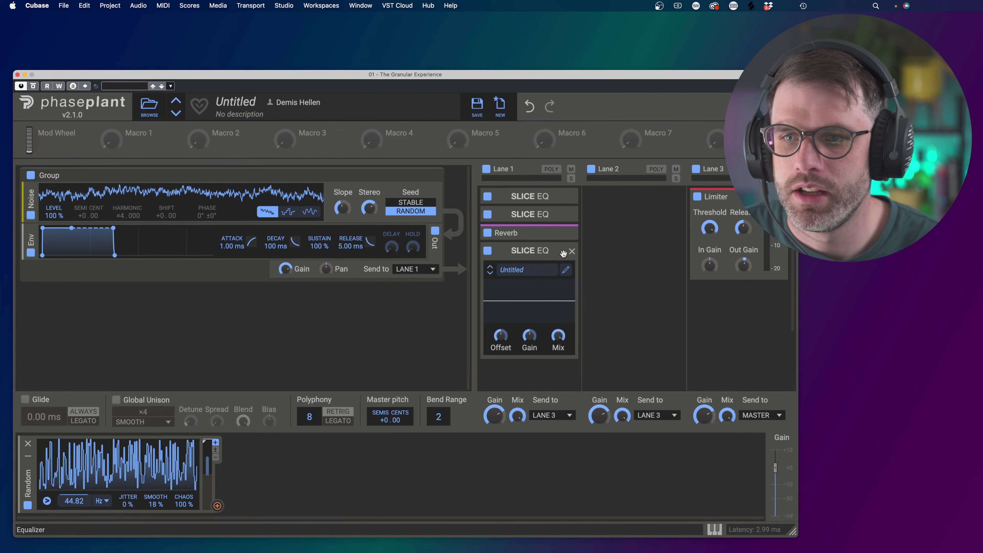
- In the third Slice EQ, add a narrow peak boost of about 2 dB near 230 Hz and close the editor
left_click(565, 270)
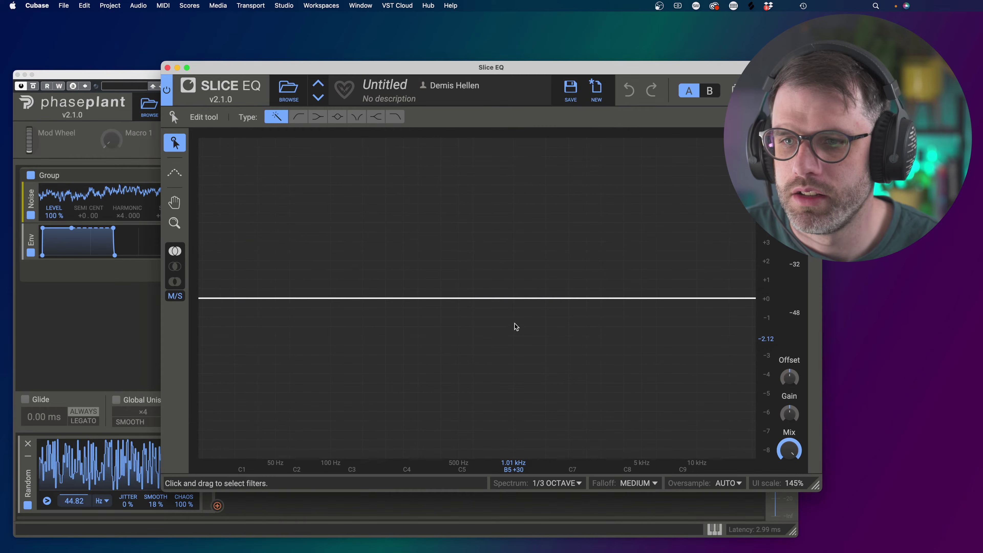
mouse_move(531, 296)
left_mouse_down()
mouse_move(557, 300)
mouse_move(579, 200)
mouse_move(582, 243)
mouse_move(570, 259)
mouse_move(459, 286)
mouse_move(390, 171)
mouse_move(639, 193)
mouse_move(669, 154)
mouse_move(734, 147)
mouse_move(674, 200)
mouse_move(660, 285)
mouse_move(640, 224)
mouse_move(609, 244)
mouse_move(596, 203)
mouse_move(607, 211)
mouse_move(606, 195)
mouse_move(608, 216)
mouse_move(596, 211)
mouse_move(586, 257)
mouse_move(549, 226)
mouse_move(521, 251)
mouse_move(398, 219)
mouse_move(391, 295)
mouse_move(395, 262)
left_mouse_up()
scroll(556, 292, "up", 3)
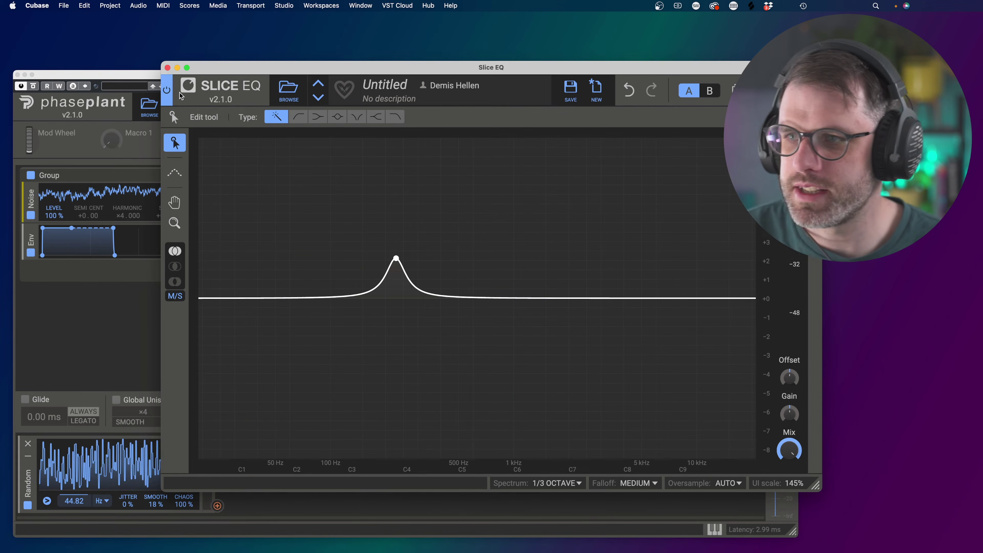
left_click(166, 68)
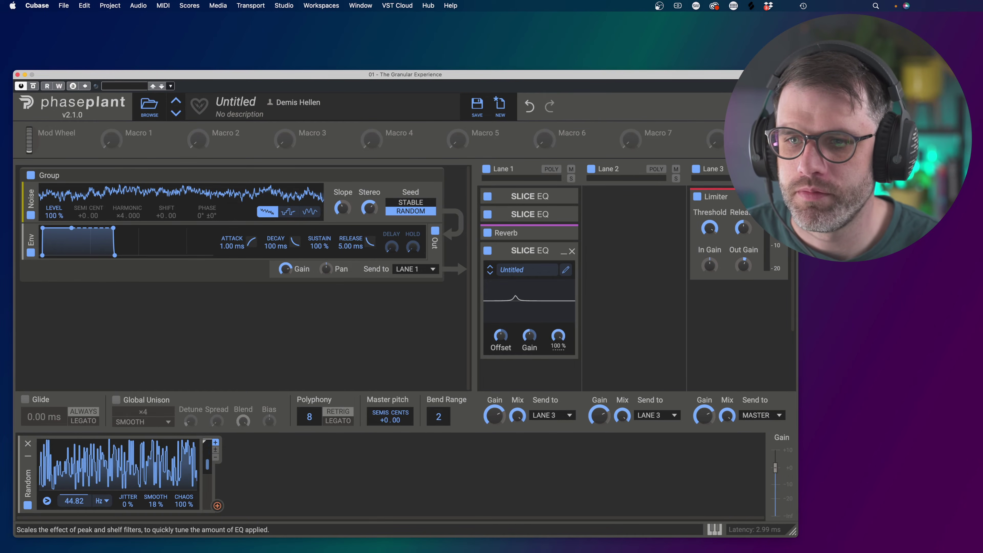
- Try sweeping the third Slice EQ's offset and gain, returning both to their defaults
left_click_drag(499, 338, 499, 302)
double_click(500, 338)
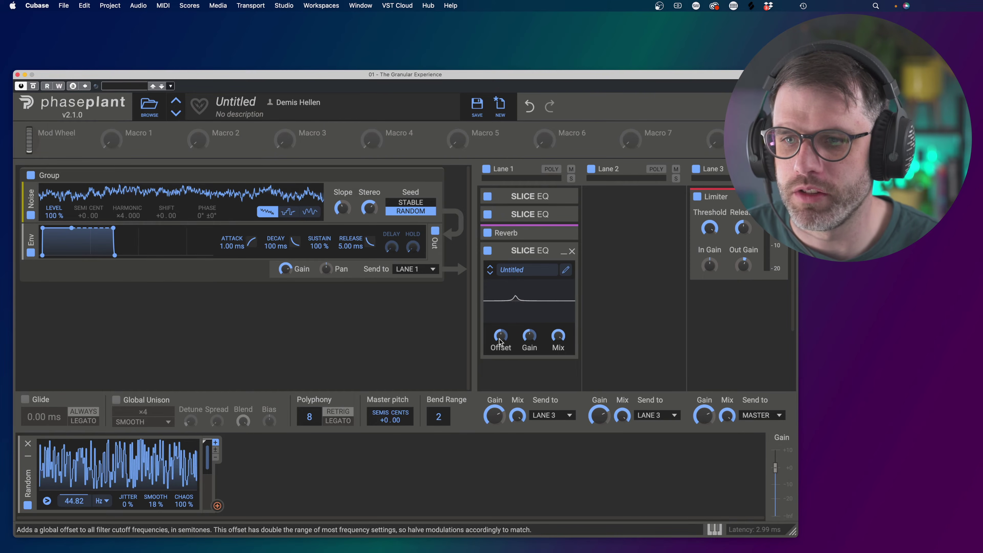
left_click_drag(532, 336, 532, 319)
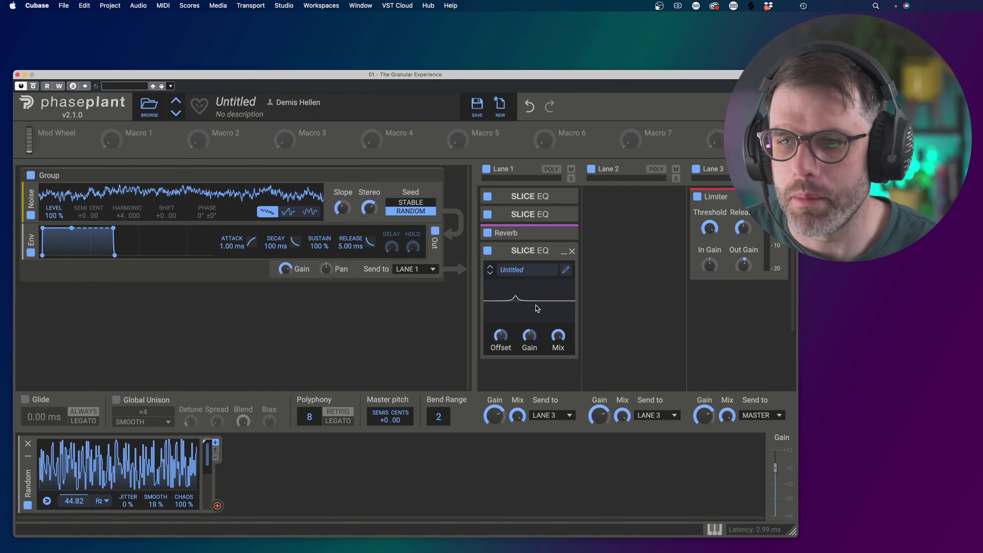
- Turn the third Slice EQ's mix down to zero and assign the Random modulator to that mix control
left_click_drag(557, 339, 557, 414)
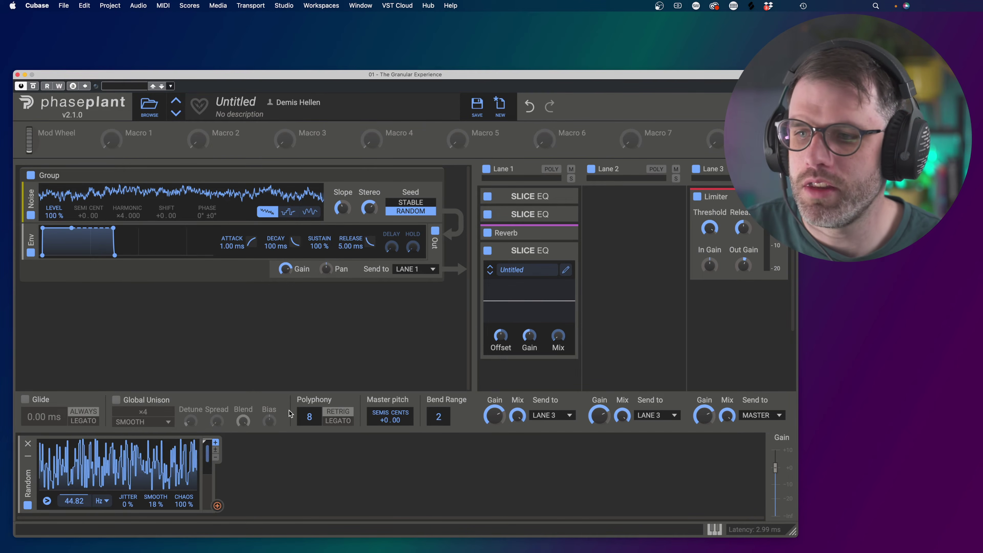
left_click(217, 505)
left_click_drag(379, 464, 558, 336)
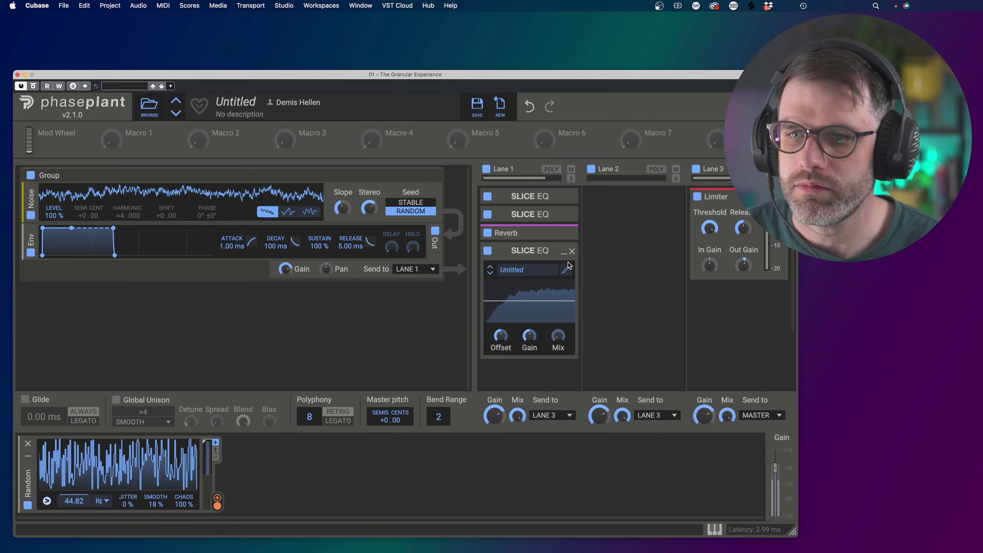
- In the third Slice EQ, reduce the low peak's boost to about 1.5 dB and set its slope to 12 dB/oct
left_click(488, 252)
left_click(487, 251)
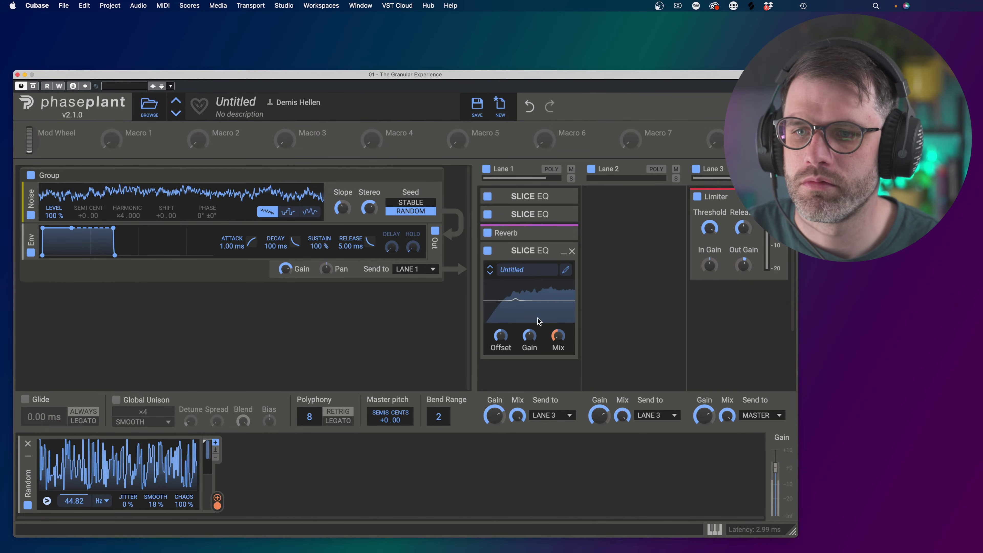
left_click(566, 271)
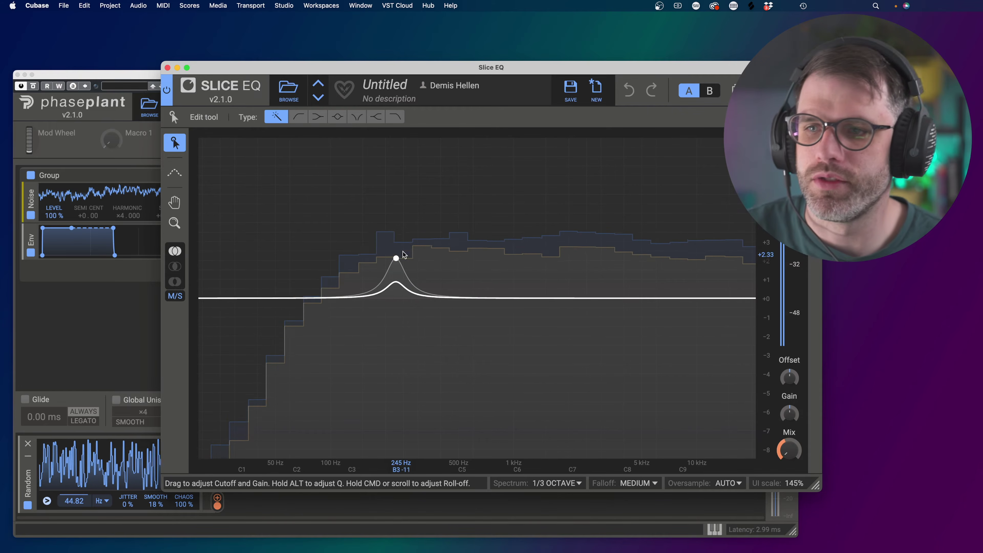
left_click(396, 258)
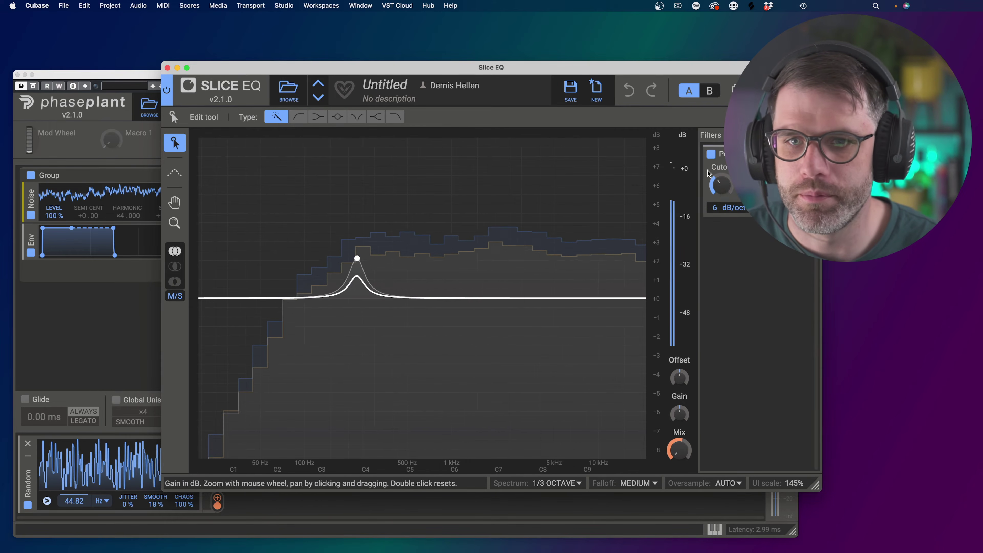
mouse_move(798, 185)
left_mouse_down()
mouse_move(798, 144)
mouse_move(798, 182)
left_mouse_up()
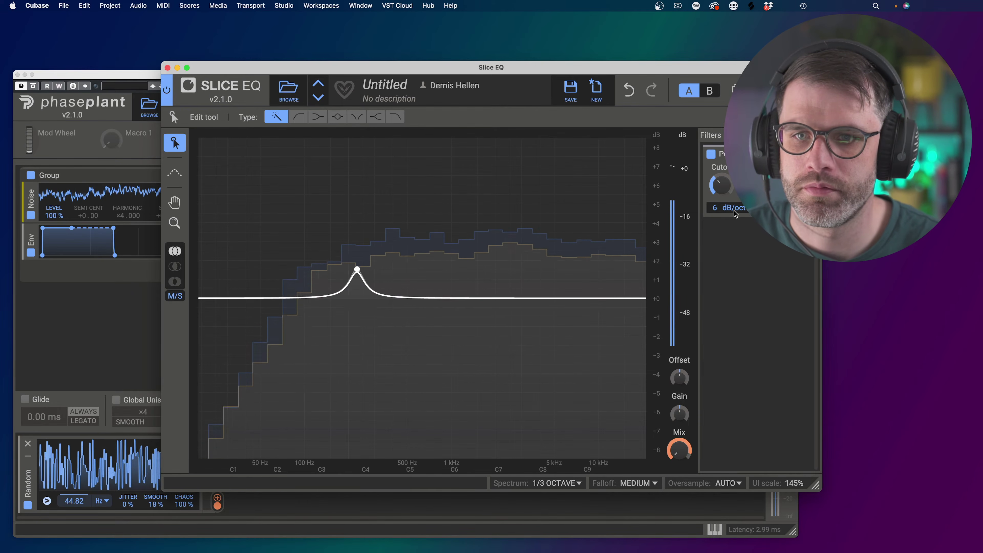
left_click_drag(734, 211, 735, 204)
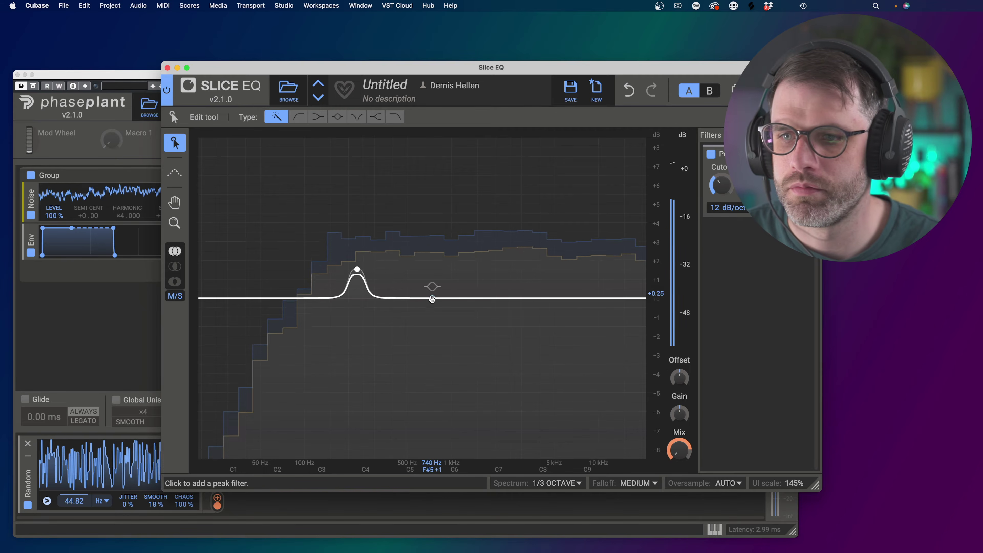
- Add a broad peak boost of about 1.5 dB at 1.48 kHz and a gentle high-shelf cut at 6.21 kHz in the third Slice EQ
left_click_drag(431, 299, 477, 270)
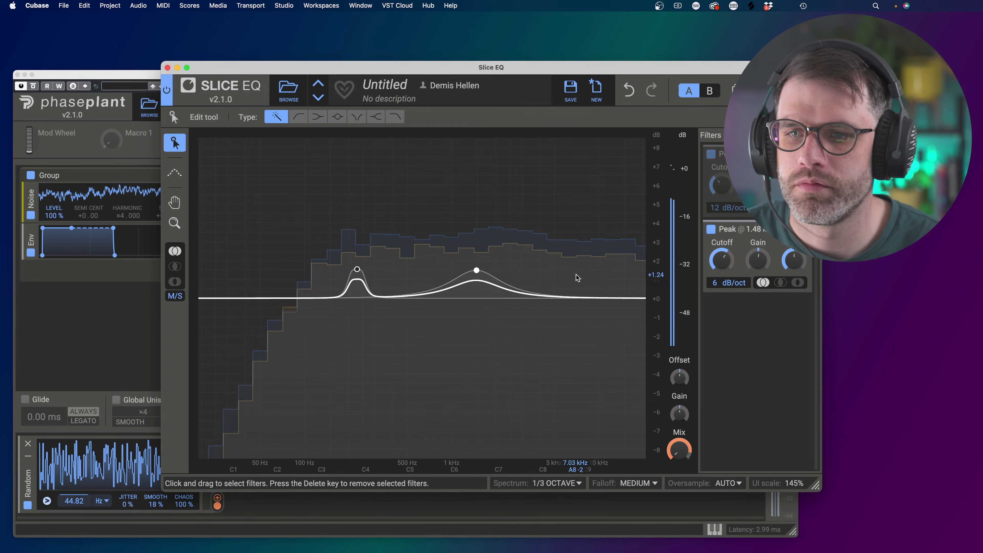
double_click(581, 298)
left_click_drag(580, 299, 567, 315)
- Add a low cut to the third Slice EQ, raise its cutoff to just above 100 Hz, and close the editor
left_click(198, 302)
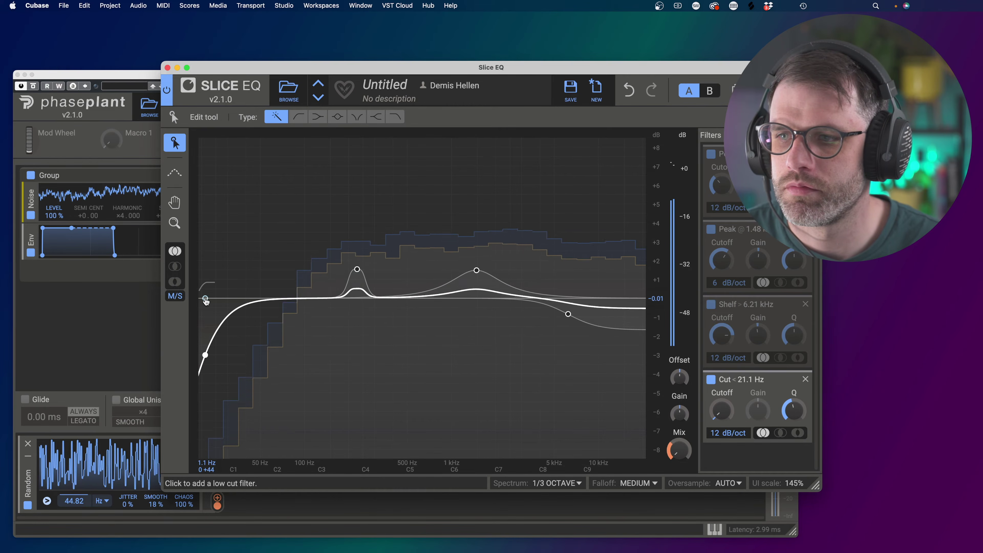
left_click_drag(204, 358, 324, 371)
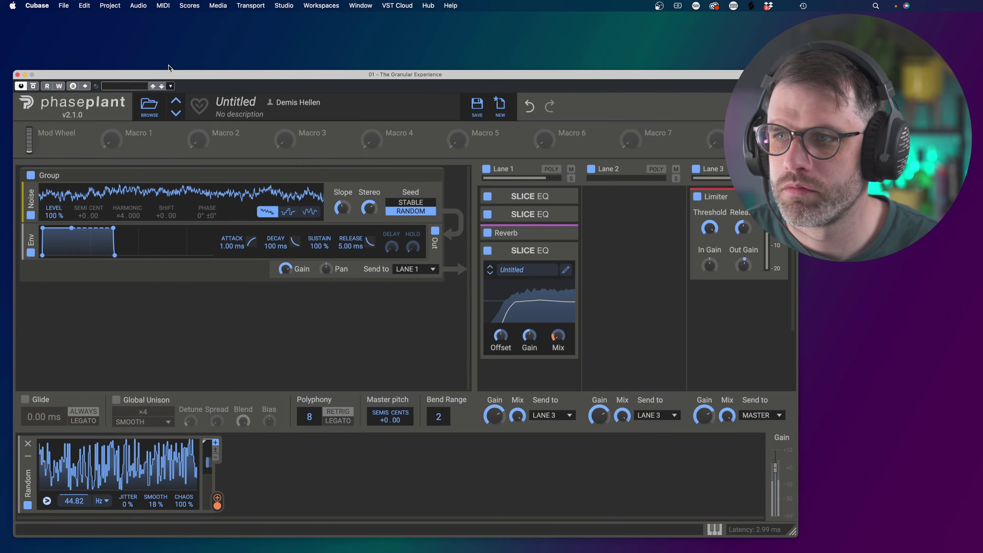
left_click(167, 68)
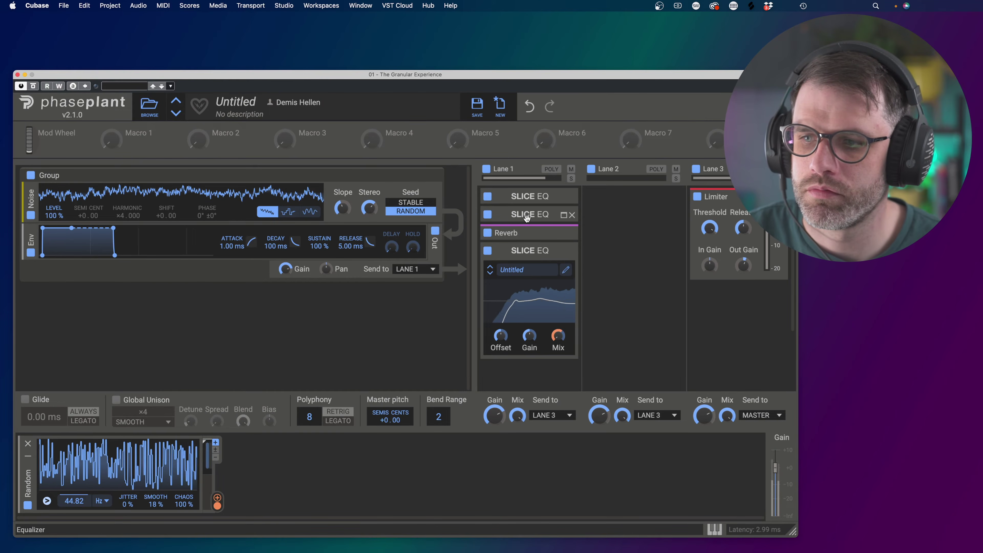
- Check the second Slice EQ, and compare the sound with the collapsed third Slice EQ bypassed and active
left_click(526, 218)
left_click(169, 68)
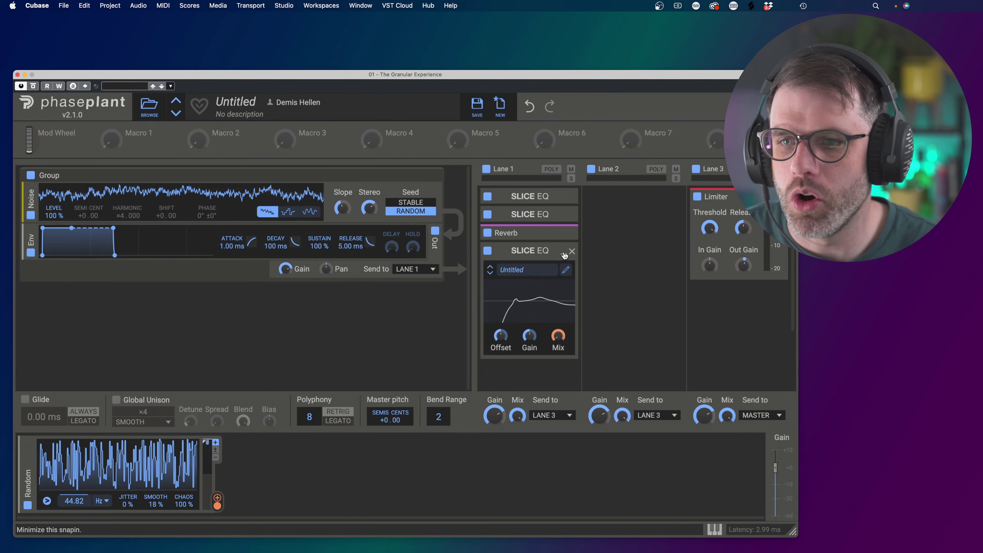
left_click(564, 251)
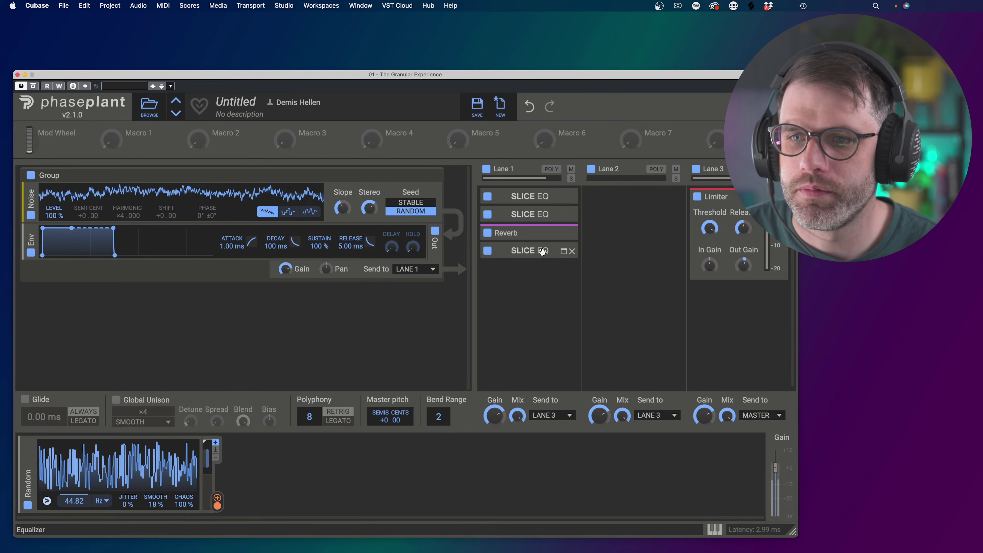
left_click(488, 253)
left_click(487, 252)
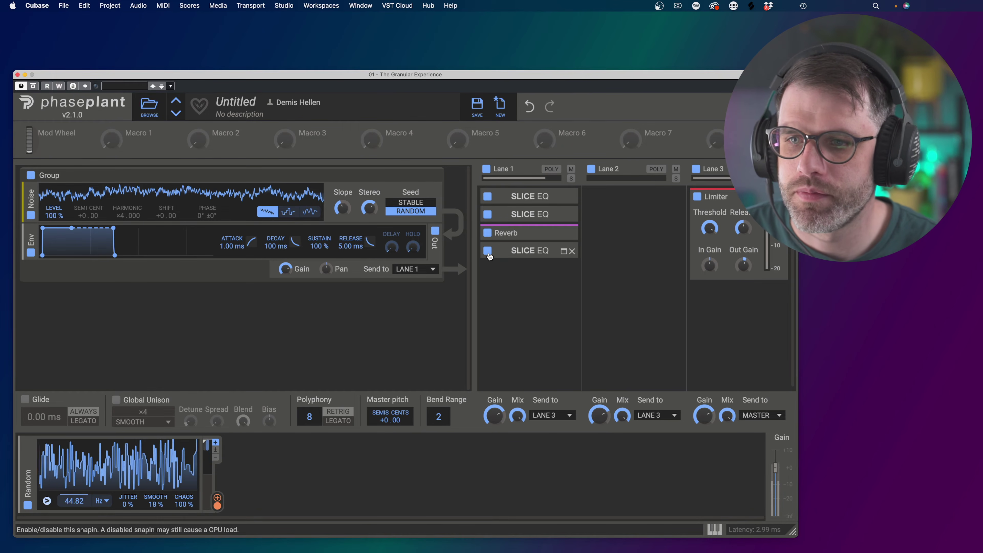
- Add a fourth Slice EQ at the end of Lane 1 and insert a Distortion effect just before it
left_click(543, 281)
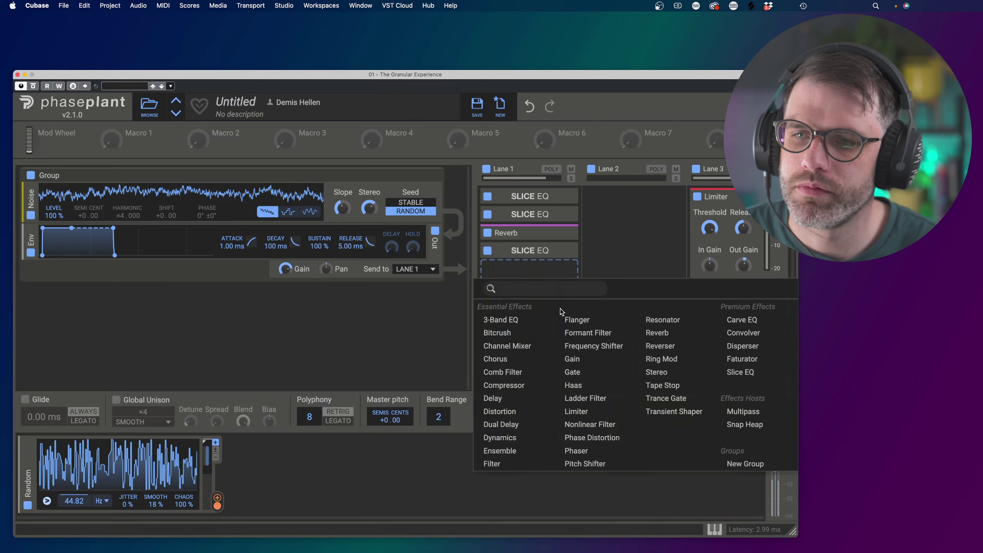
left_click(734, 381)
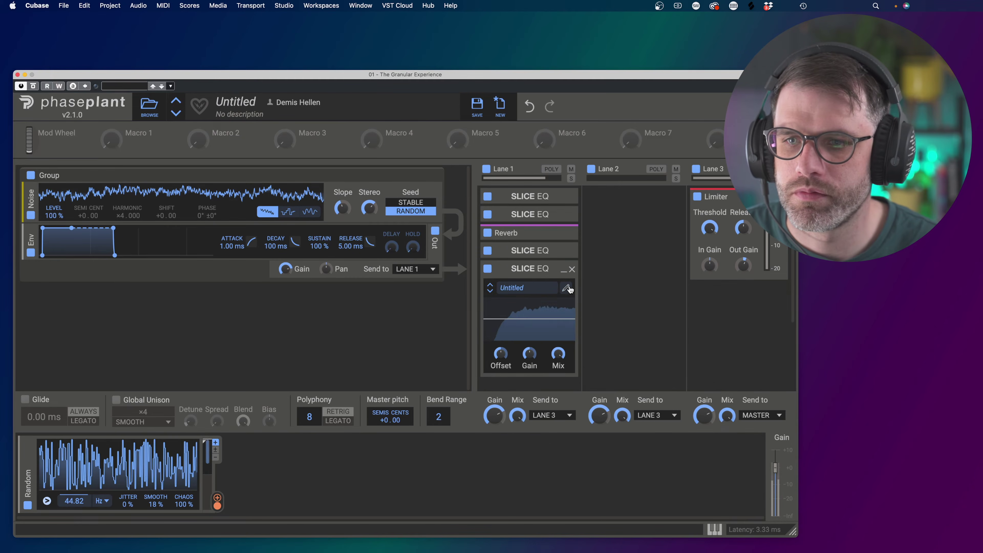
left_click(540, 259)
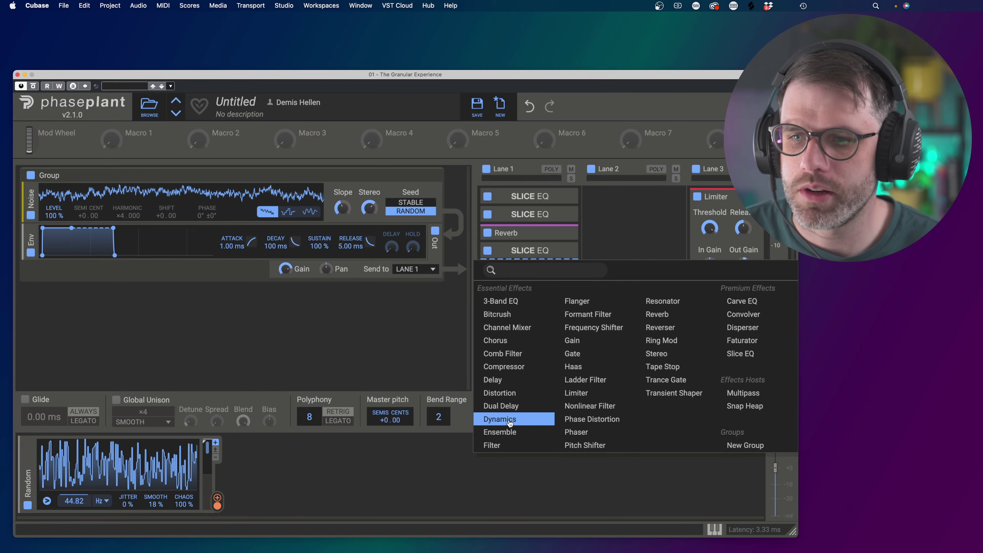
left_click(503, 392)
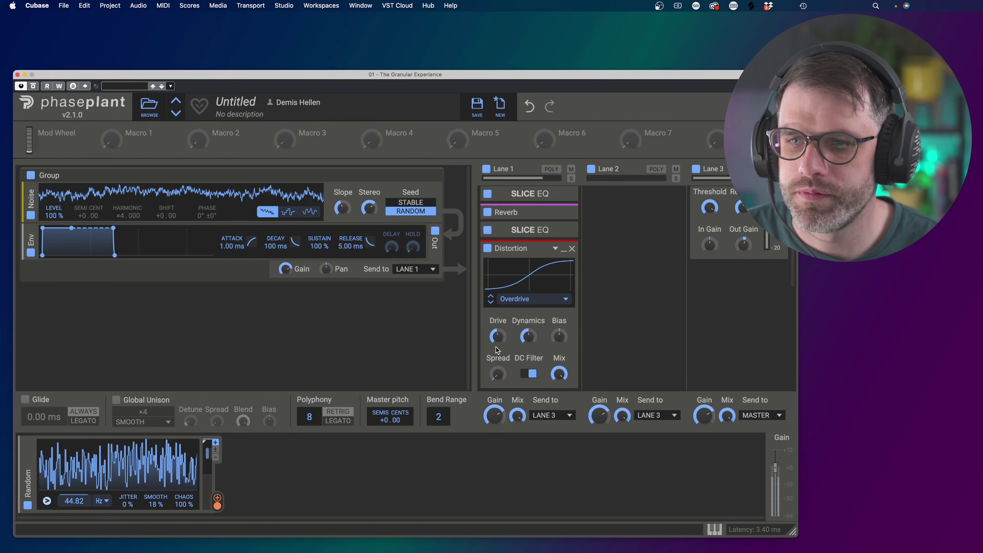
- Fine-tune the Distortion with lower dynamics, a little spread and a 46% mix, and collapse it
mouse_move(497, 336)
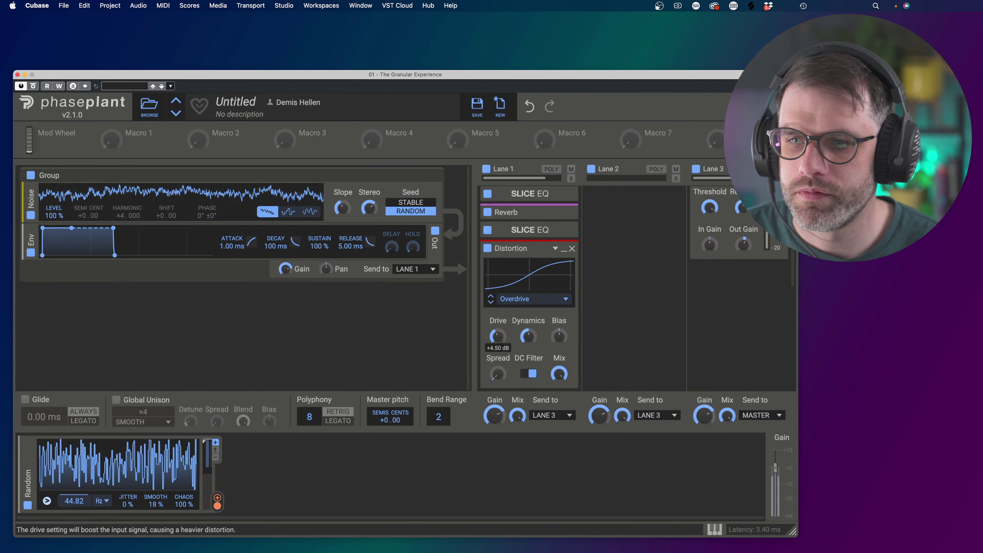
mouse_move(559, 374)
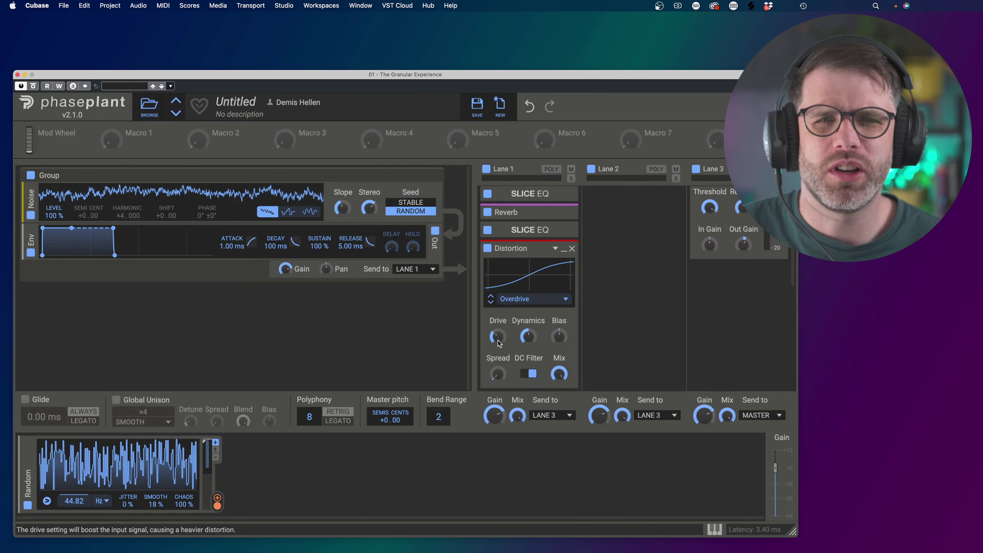
mouse_move(499, 336)
left_mouse_down()
mouse_move(498, 310)
mouse_move(498, 330)
left_mouse_up()
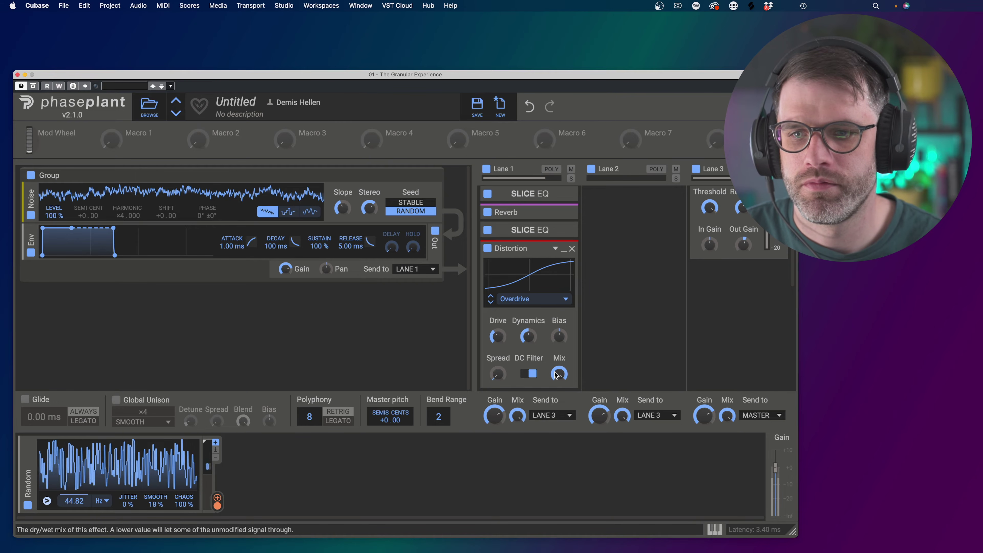
mouse_move(558, 374)
left_mouse_down()
mouse_move(558, 391)
mouse_move(559, 370)
left_mouse_up()
mouse_move(496, 374)
left_mouse_down()
mouse_move(497, 352)
mouse_move(497, 372)
left_mouse_up()
left_click_drag(559, 336, 527, 337)
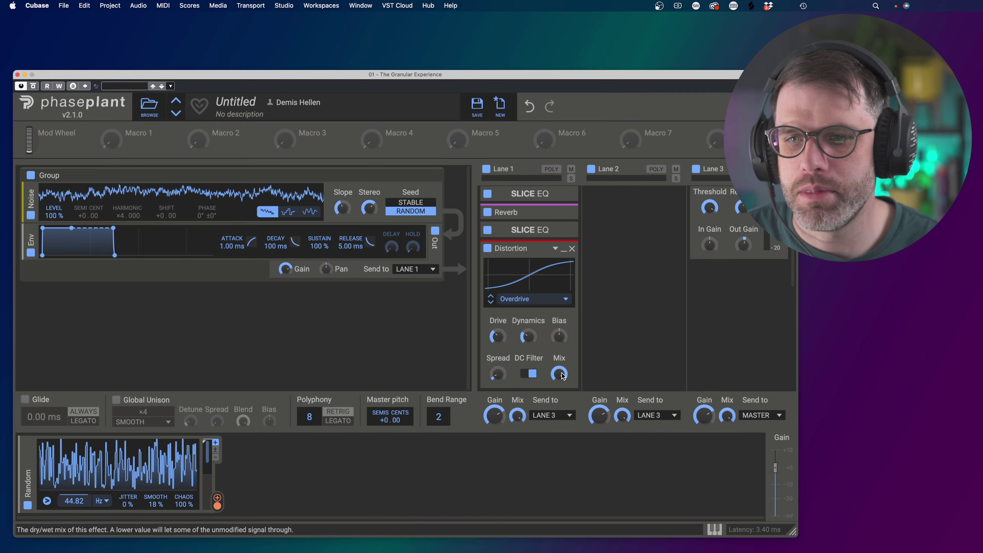
left_click_drag(562, 376, 563, 391)
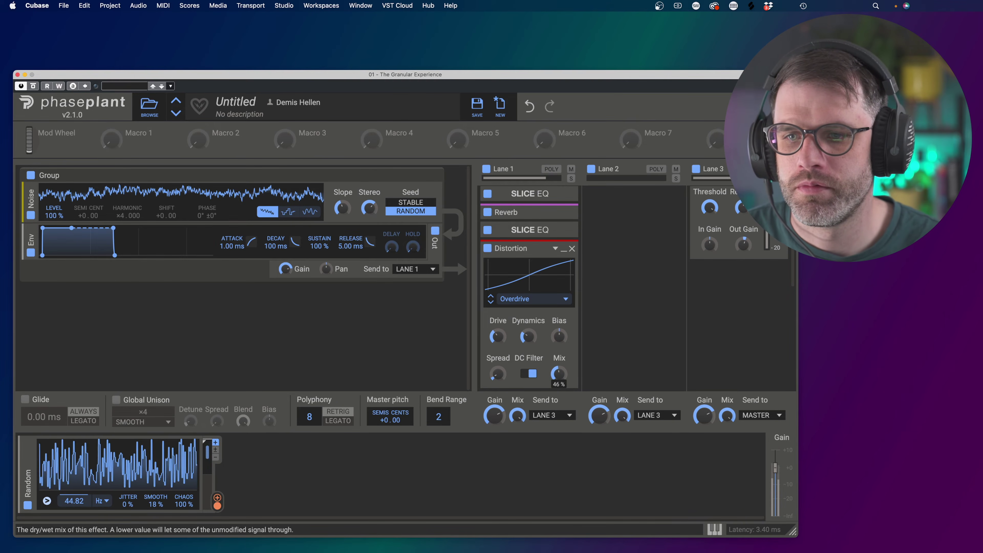
left_click(563, 248)
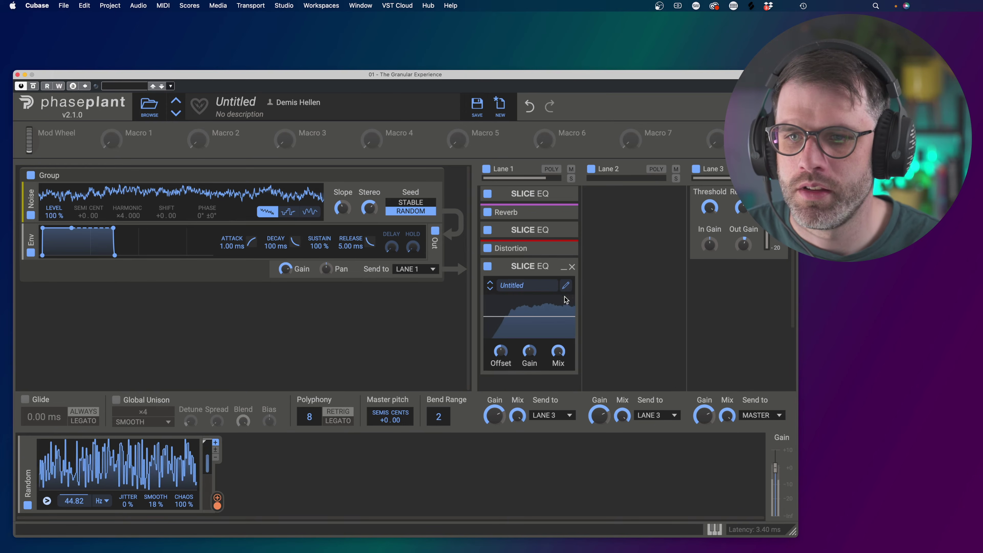
- In the fourth Slice EQ, add a broad peak cut of about 5 dB near 360 Hz and a 6 dB/oct low cut at 398 Hz
left_click(566, 286)
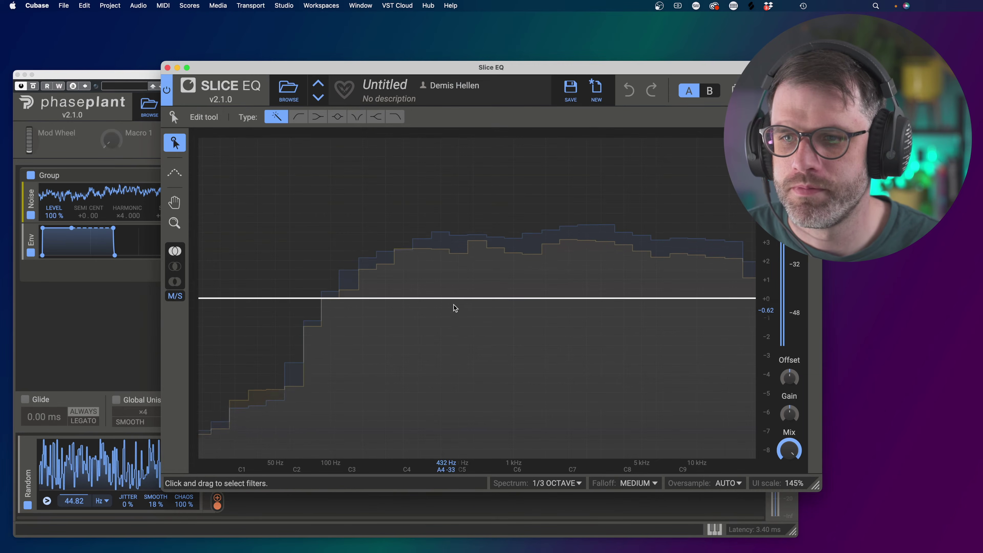
mouse_move(452, 307)
left_mouse_down()
mouse_move(425, 377)
mouse_move(448, 364)
mouse_move(421, 375)
mouse_move(432, 369)
left_mouse_up()
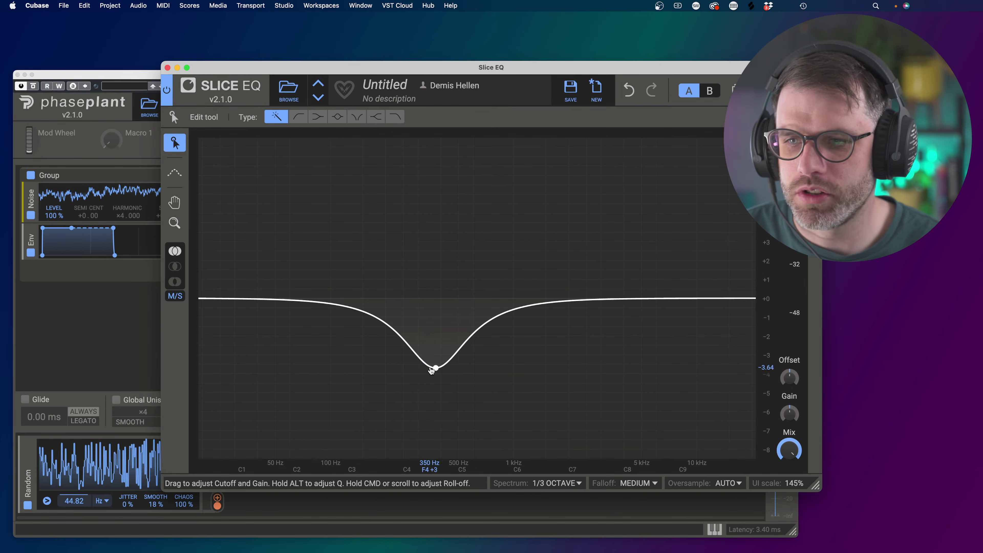
left_click(207, 301)
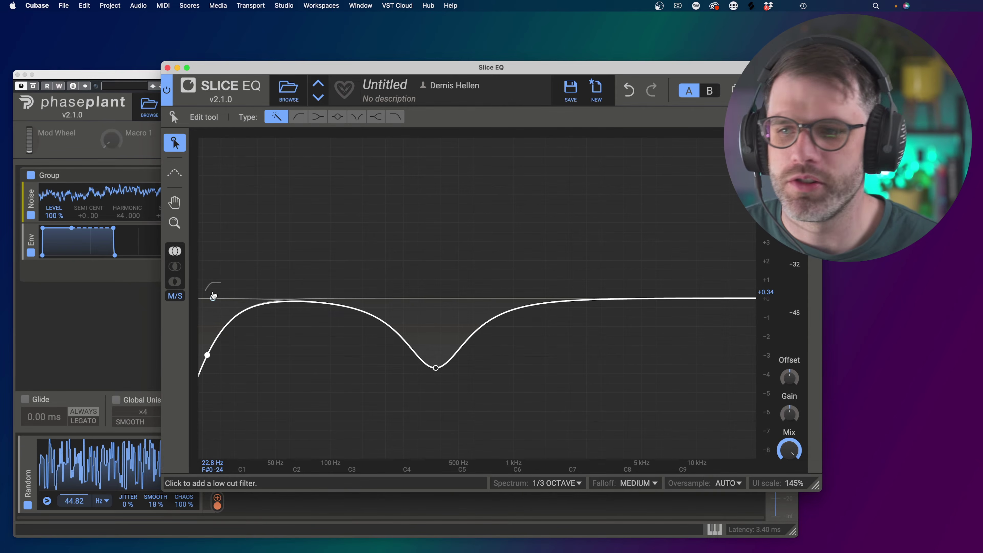
left_click(207, 355)
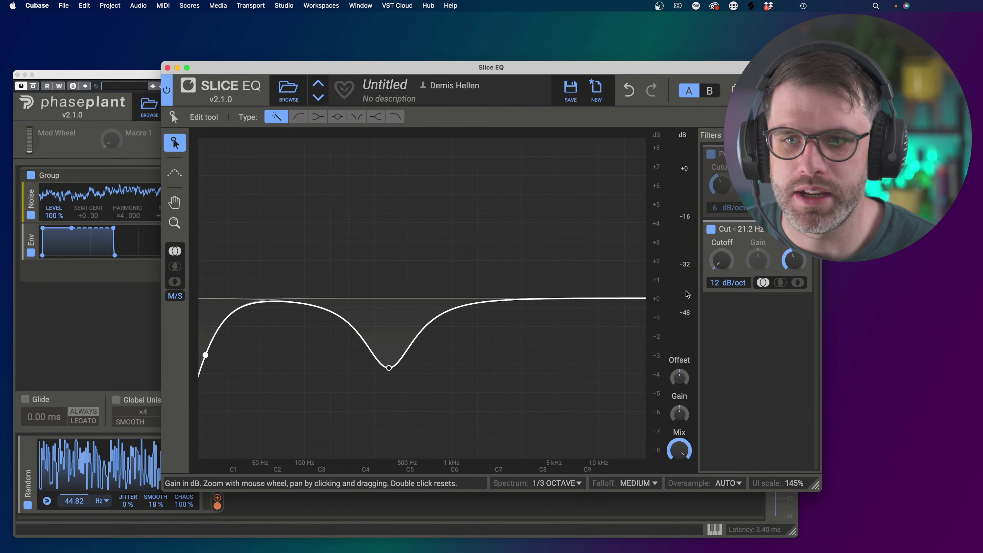
left_click_drag(735, 286, 736, 293)
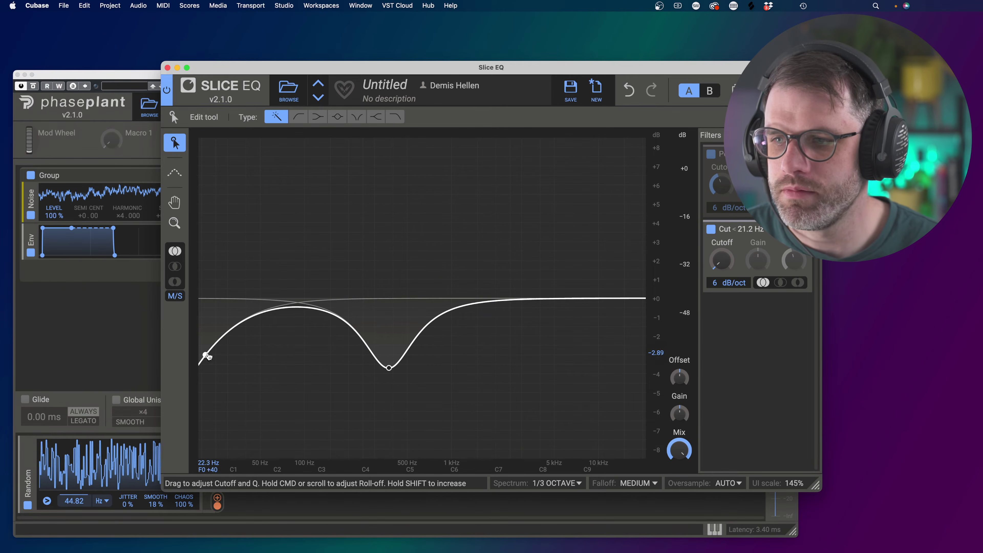
left_click_drag(204, 355, 387, 401)
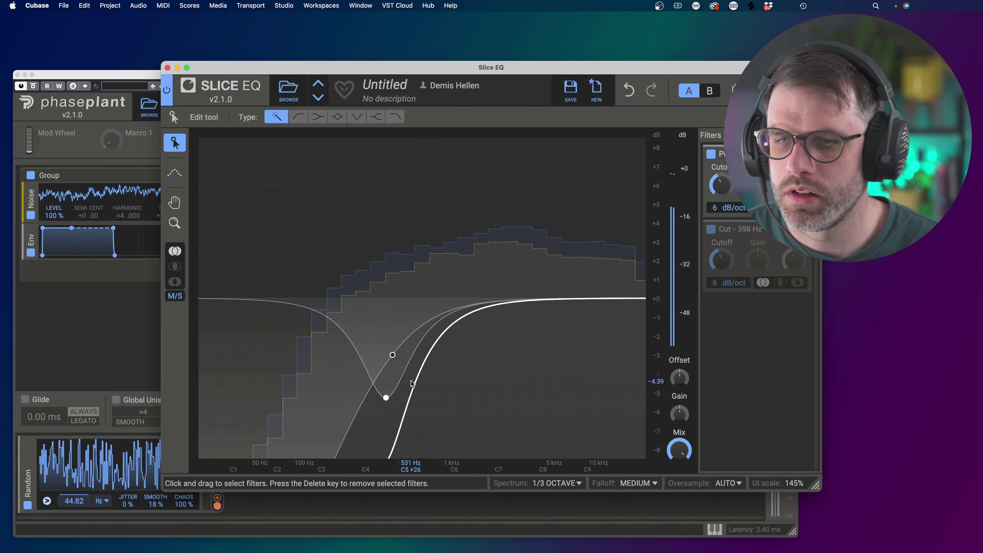
- Add a very slight high-shelf boost at 7.20 kHz and a narrow peak cut of about 4 dB at 994 Hz in the fourth Slice EQ
left_click(583, 299)
left_click_drag(581, 300, 452, 381)
scroll(469, 387, "up", 10)
scroll(468, 387, "down", 2)
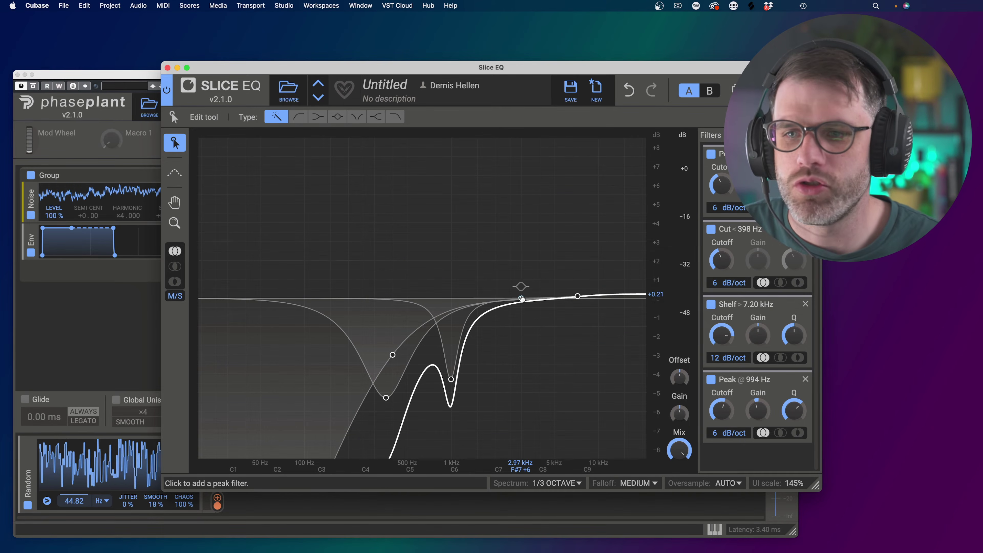
- Add a narrow peak cut of about 4 dB at 2.15 kHz and compare the sound with that filter off and on
left_click_drag(520, 306, 502, 382)
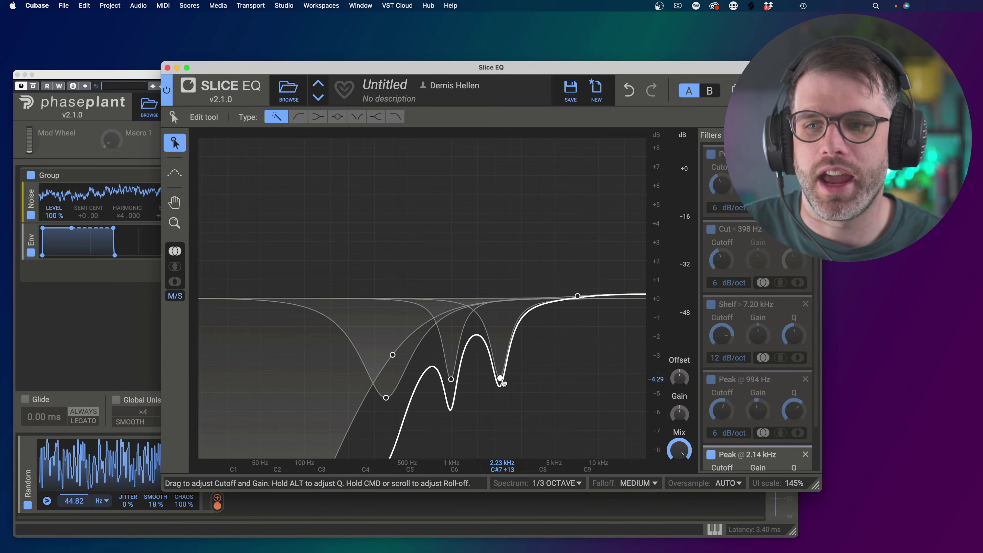
left_click_drag(501, 380, 501, 381)
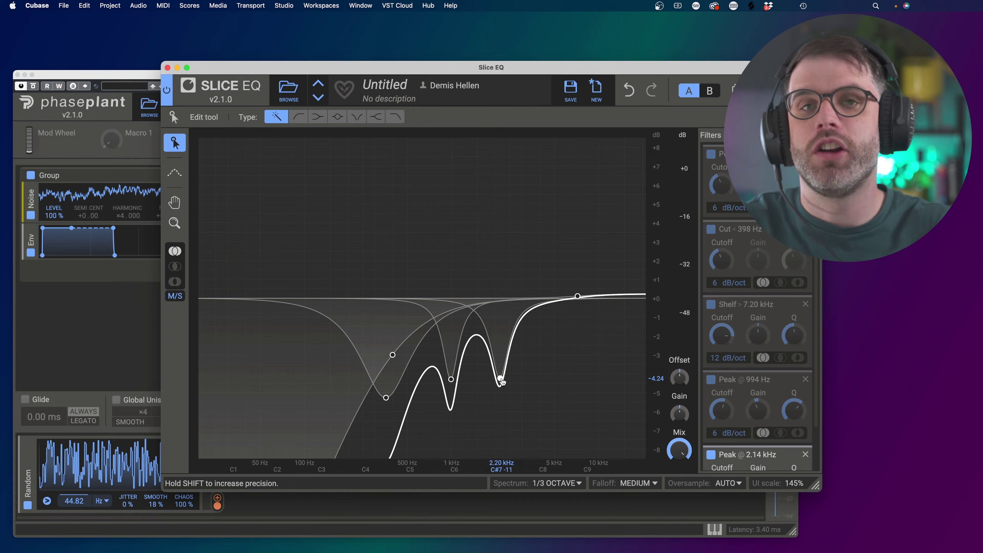
left_click_drag(501, 381, 501, 382)
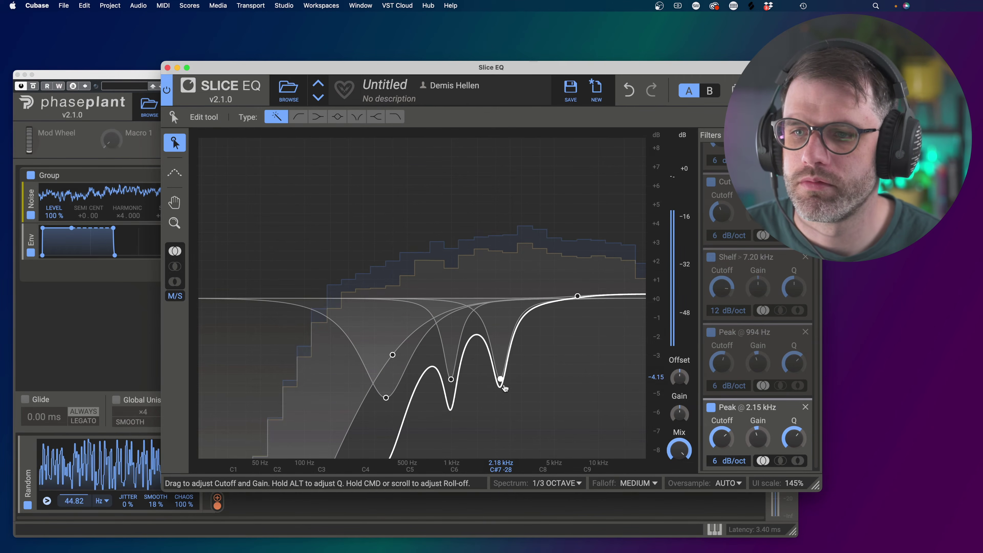
left_click(712, 408)
left_click(711, 408)
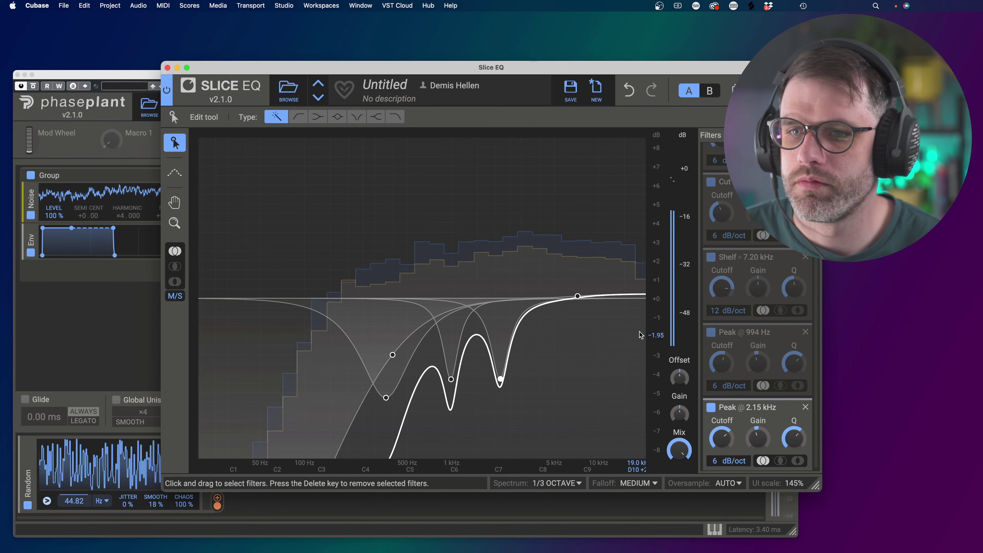
- Add a high cut to the fourth Slice EQ with a 6 dB/oct slope and a cutoff of 15.8 kHz
left_click(636, 298)
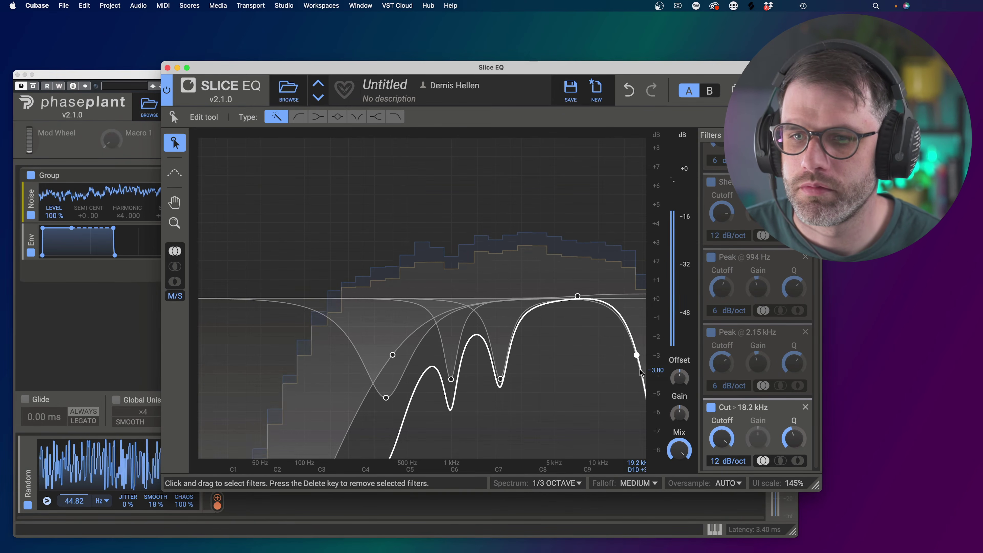
mouse_move(728, 460)
left_mouse_down()
mouse_move(728, 453)
mouse_move(728, 474)
left_mouse_up()
left_click_drag(635, 357, 587, 400)
left_click_drag(587, 354, 629, 350)
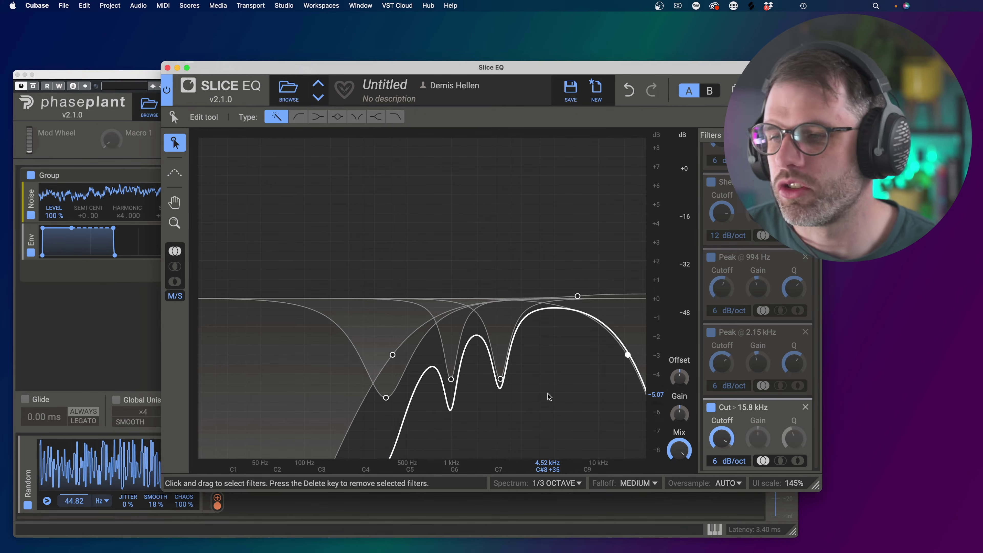
- Close the fourth Slice EQ's editor and duplicate the Reverb to the end of Lane 1
left_click(168, 68)
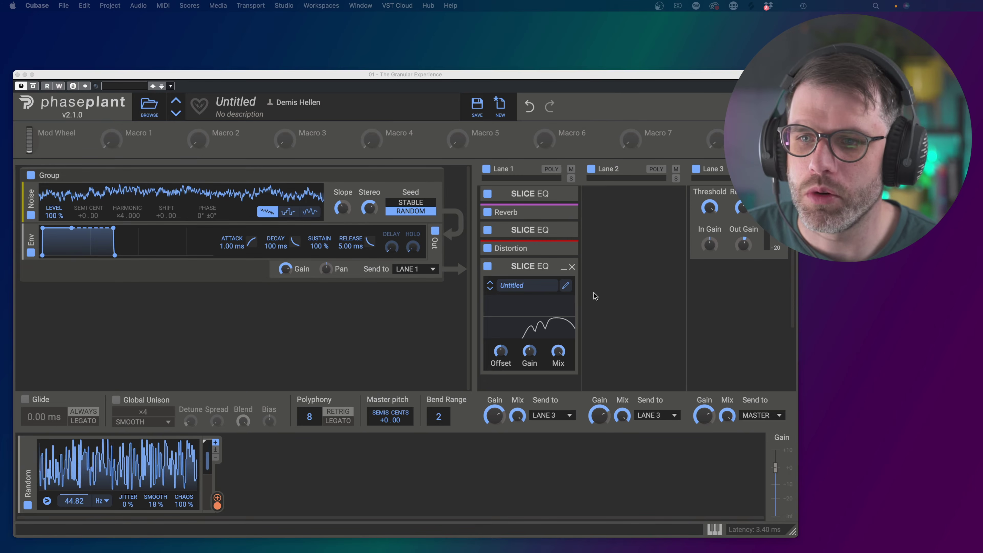
left_click(563, 267)
scroll(555, 225, "up", 2)
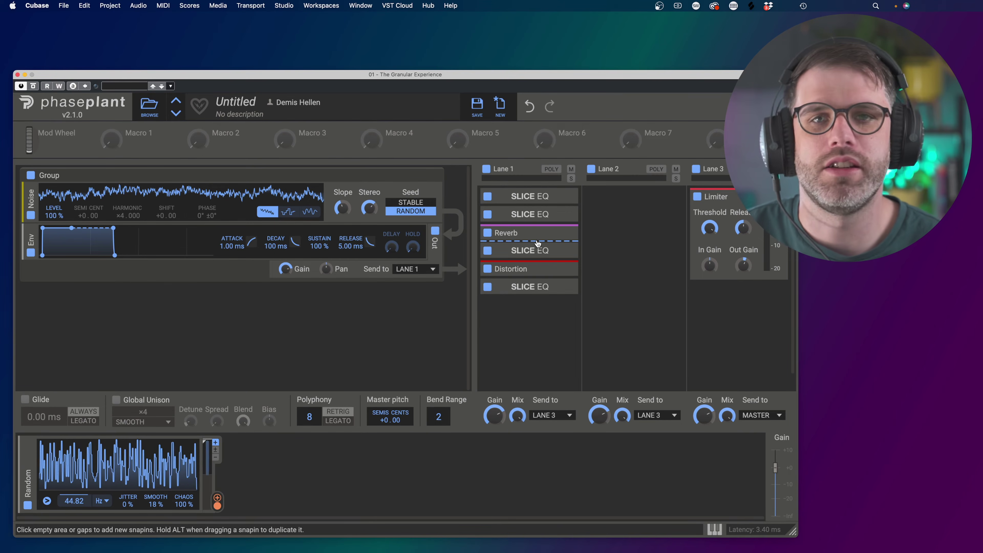
left_click_drag(537, 231, 534, 303)
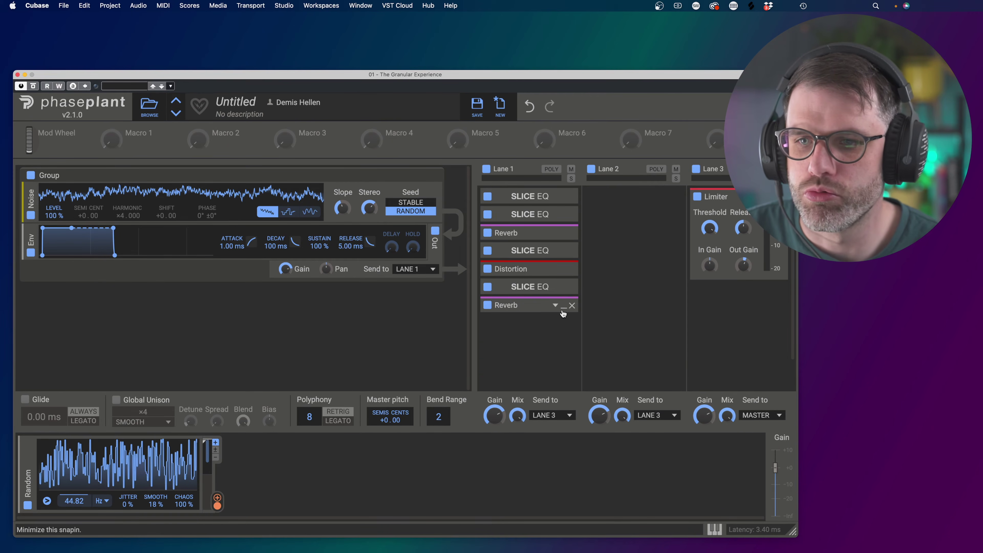
- Expand the duplicated Reverb and set its size to about 166 %, mix to about 46 % and width to about 171 %
left_click(563, 306)
left_click_drag(499, 337, 563, 348)
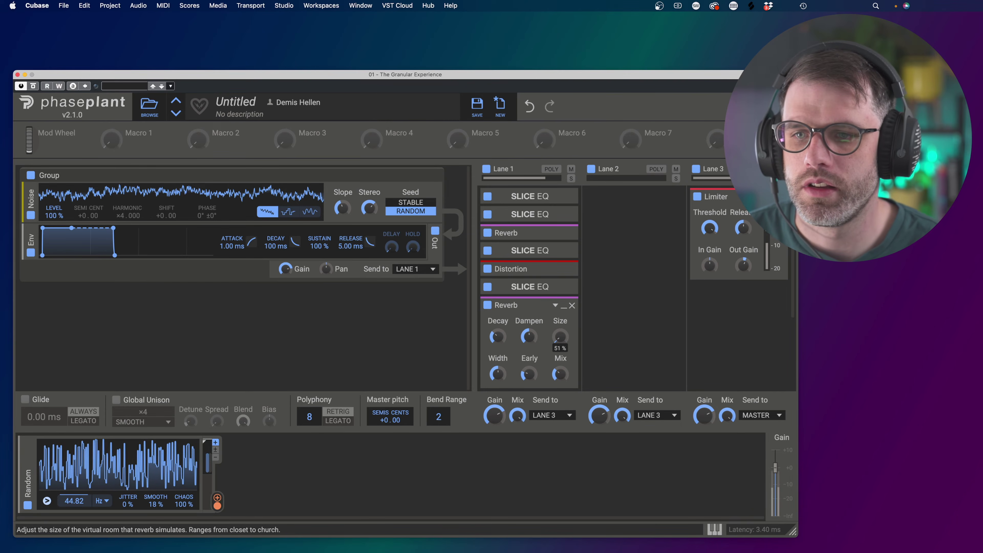
left_click_drag(560, 336, 560, 317)
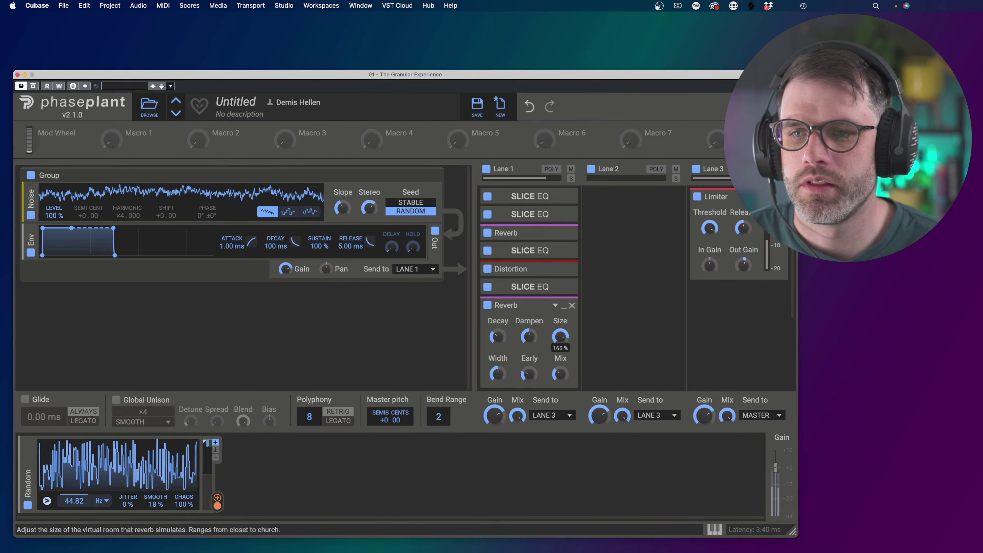
left_click_drag(560, 373, 560, 381)
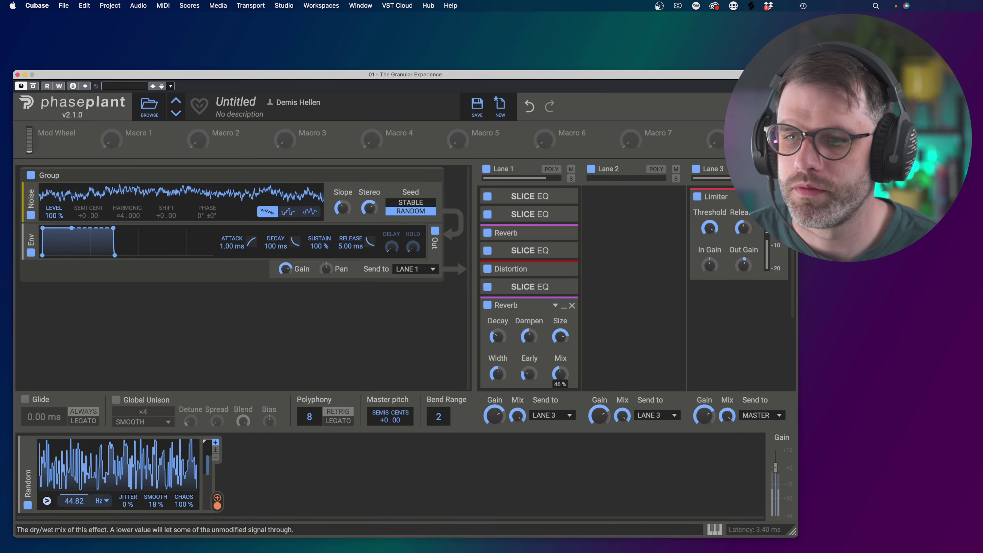
left_click(498, 374)
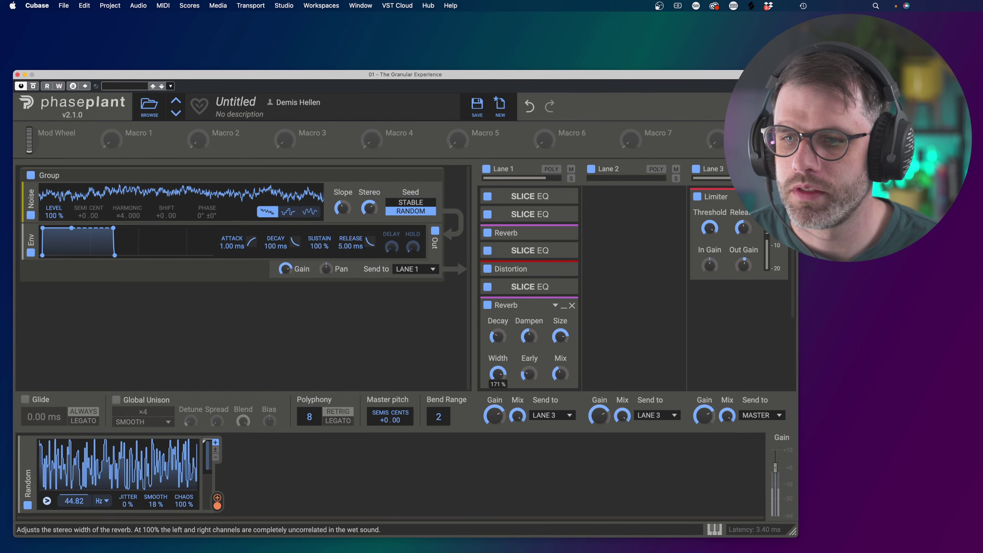
left_click_drag(498, 374, 497, 370)
- Set the first Reverb's width to about 139 % and try different stereo amounts on the noise generator
left_click(563, 233)
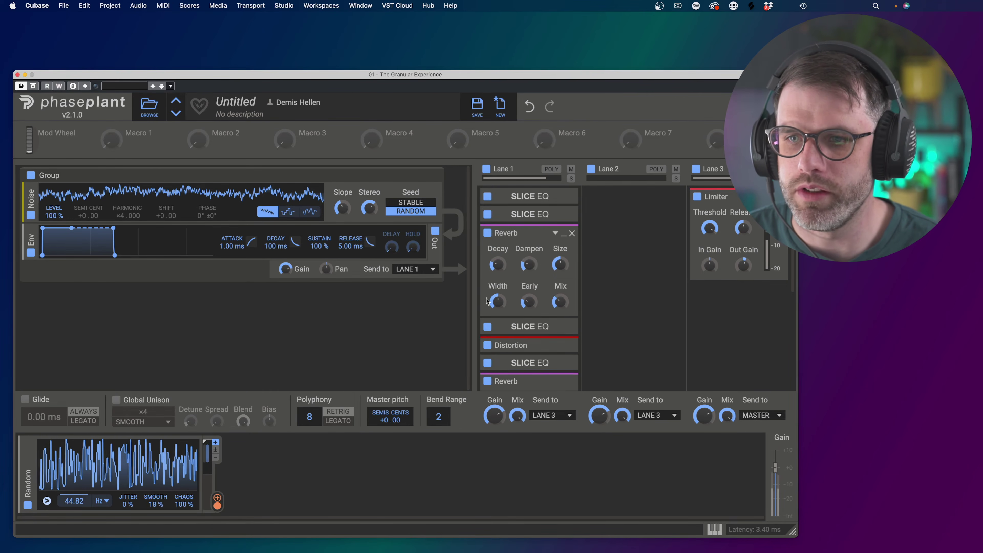
left_click_drag(487, 300, 487, 294)
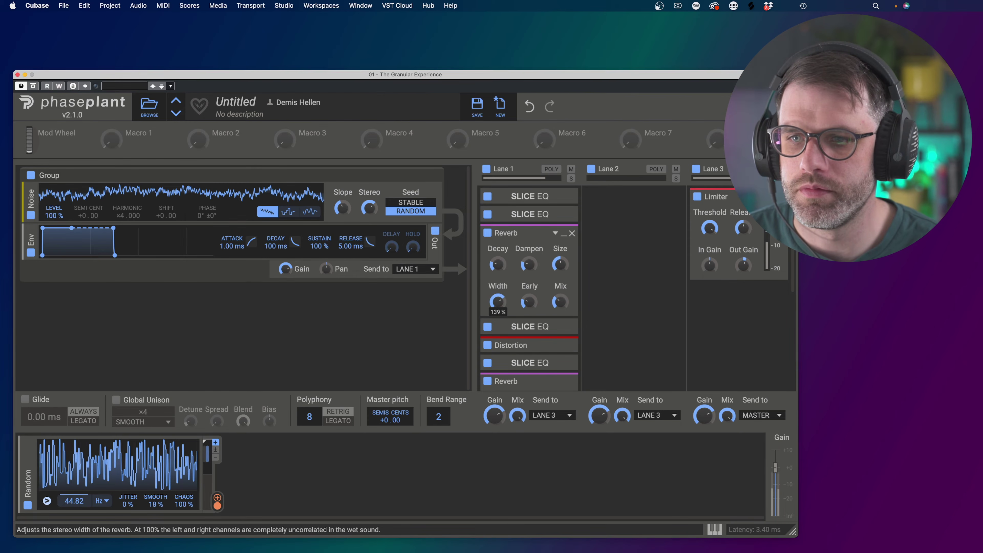
left_click_drag(369, 207, 370, 194)
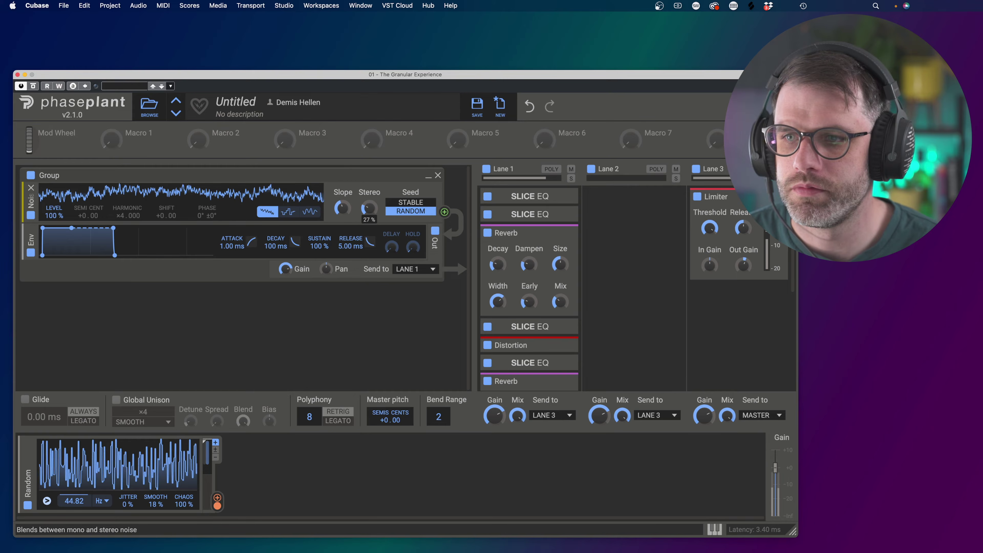
mouse_move(369, 208)
left_mouse_down()
mouse_move(369, 189)
mouse_move(362, 217)
left_mouse_up()
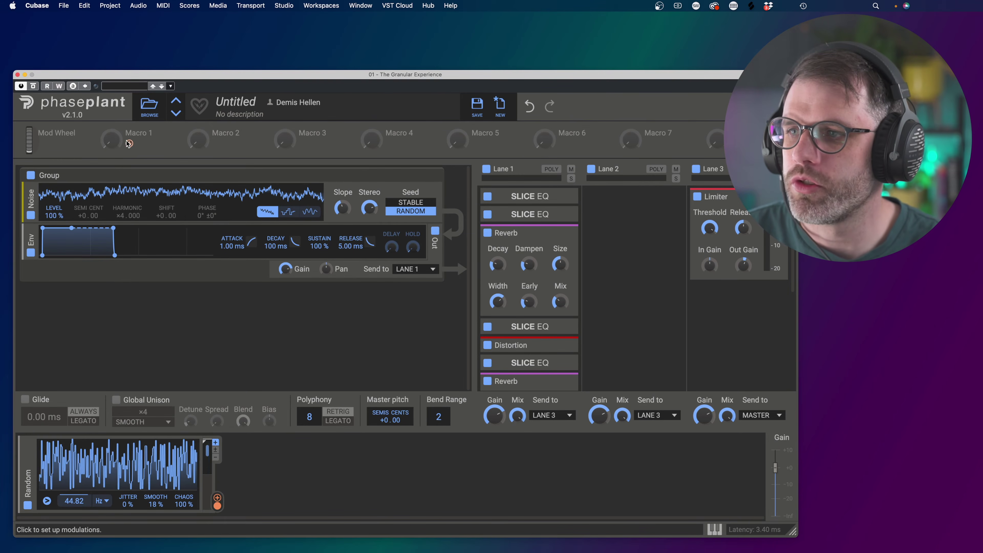
- Make Macro 1 bipolar and set its knob to the centre value
right_click(110, 140)
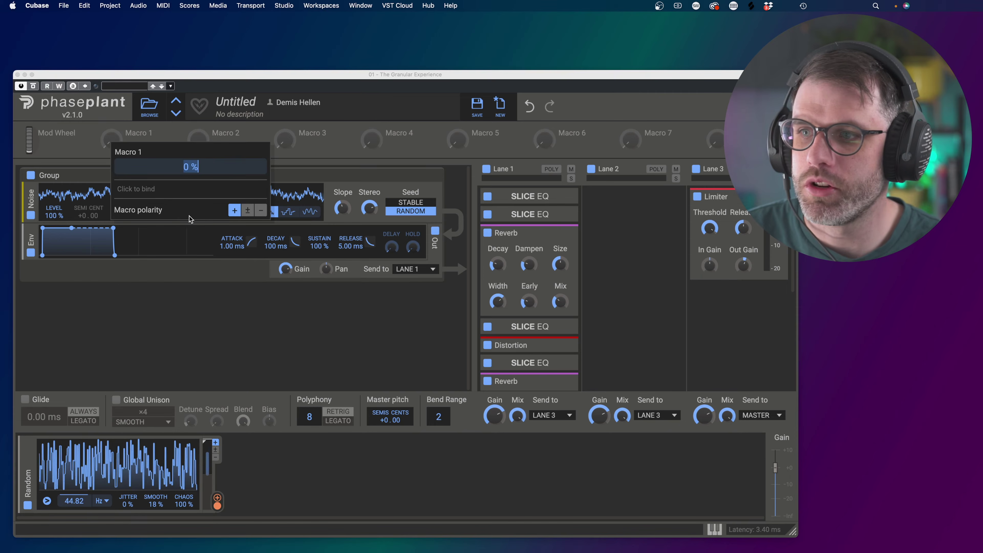
left_click(247, 210)
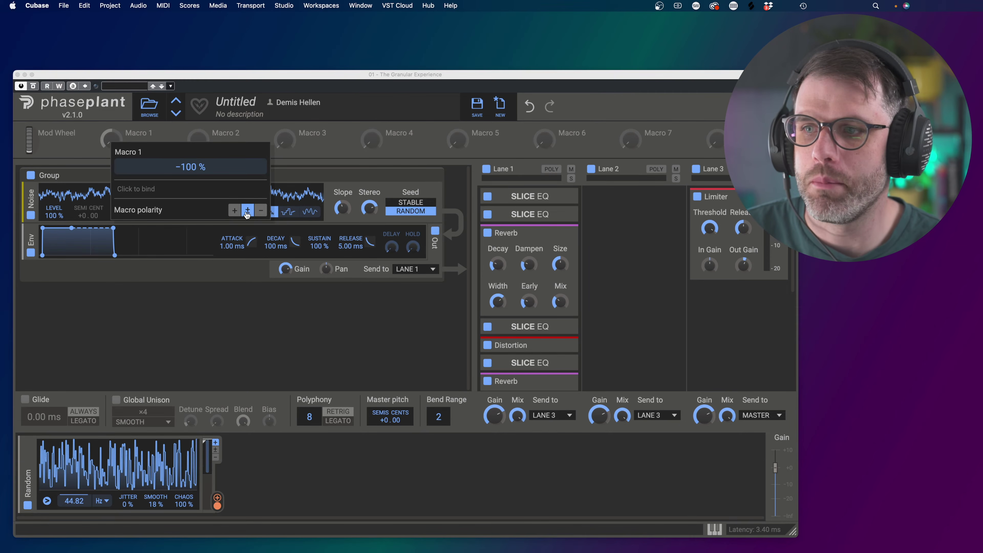
left_click(346, 159)
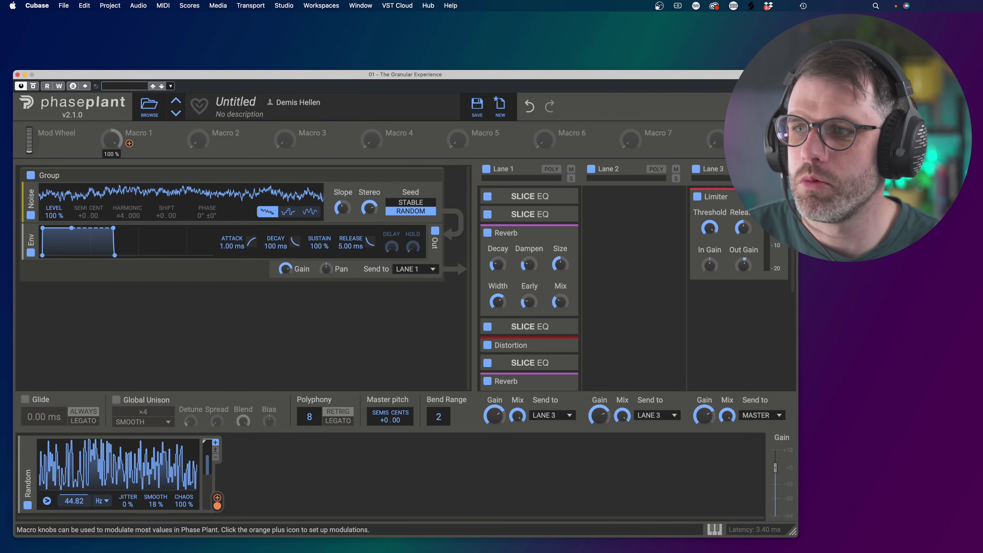
left_click_drag(111, 139, 111, 167)
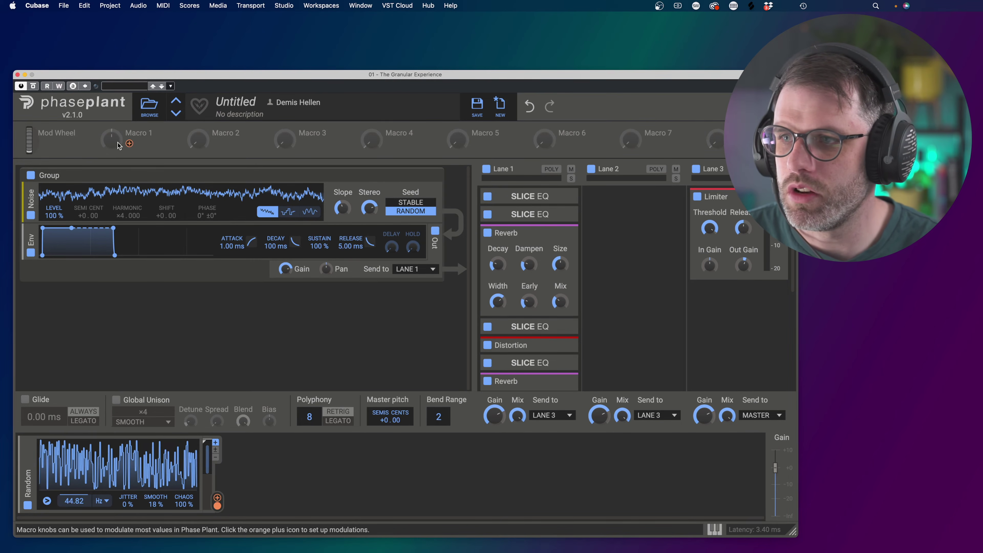
- Modulate the noise generator's slope with Macro 1 by +2.0 dB/oct and test the macro
left_click_drag(130, 144, 342, 207)
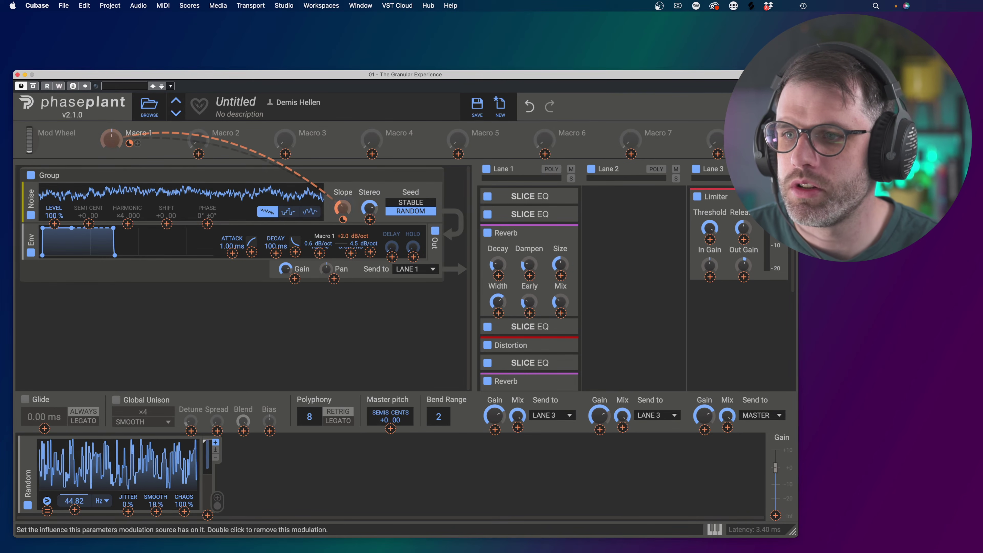
left_click(325, 149)
mouse_move(110, 139)
left_mouse_down()
mouse_move(112, 154)
mouse_move(111, 132)
mouse_move(111, 145)
left_mouse_up()
- Rename Macro 1 as "Out < > In" and sweep it in both directions, leaving it above centre
double_click(144, 132)
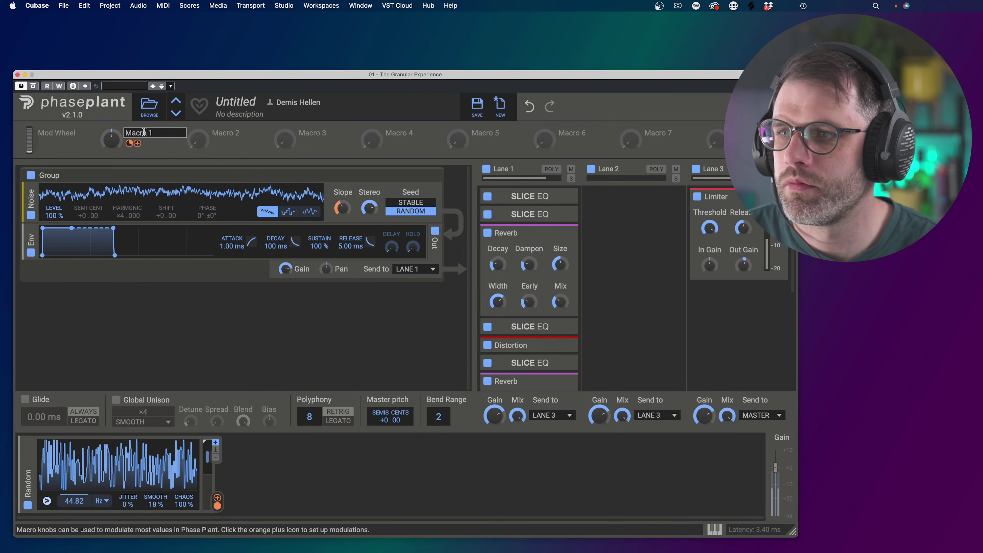
type("Out< >In")
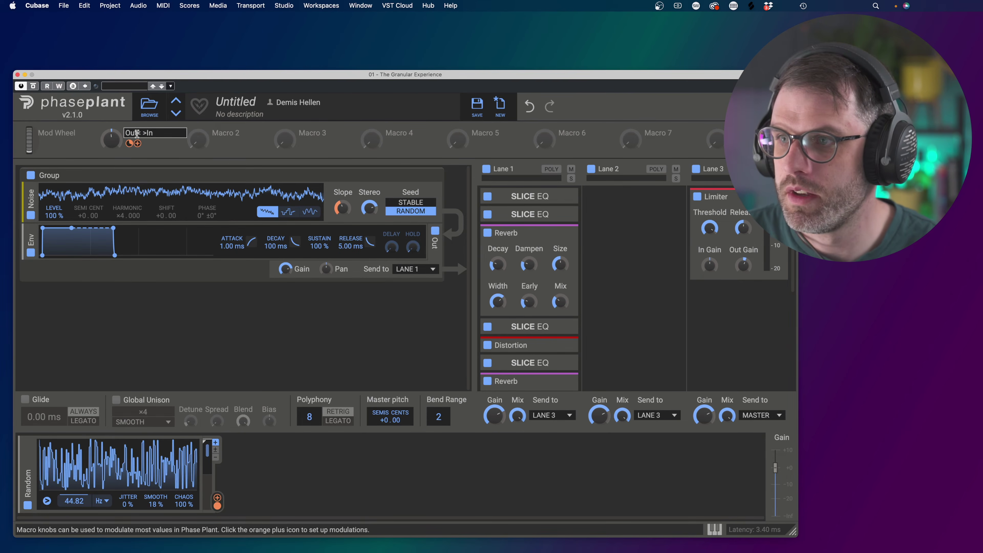
left_click(135, 132)
left_click(137, 132)
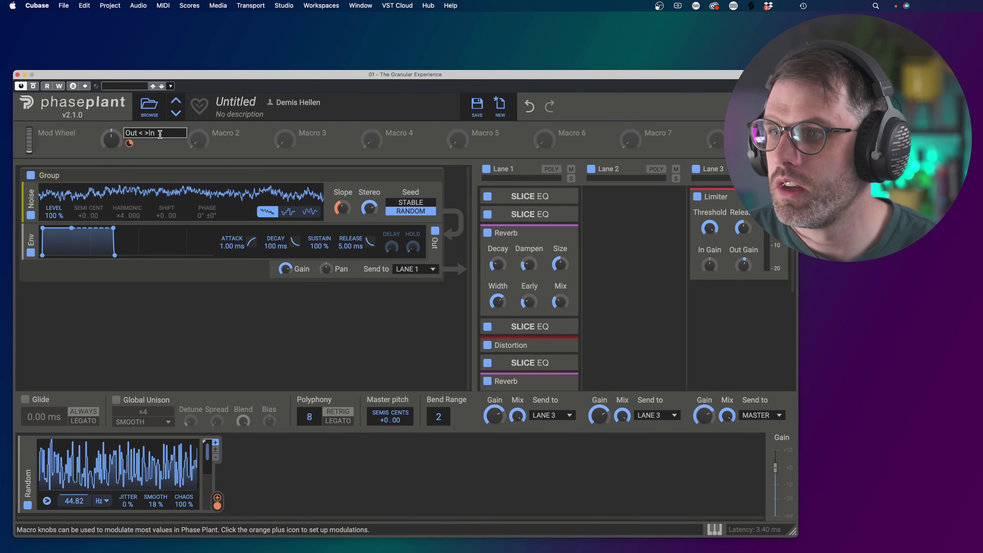
key("Return")
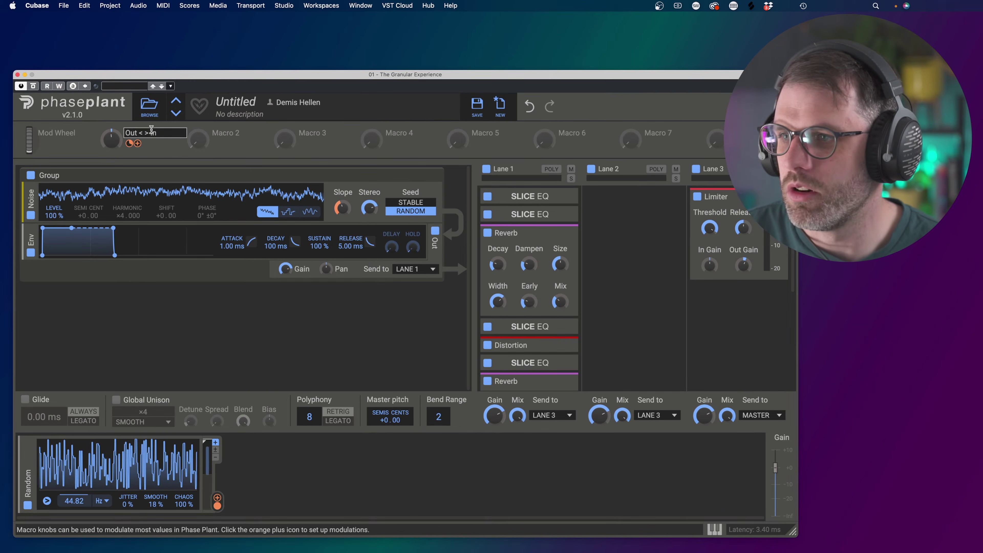
left_click_drag(111, 139, 110, 149)
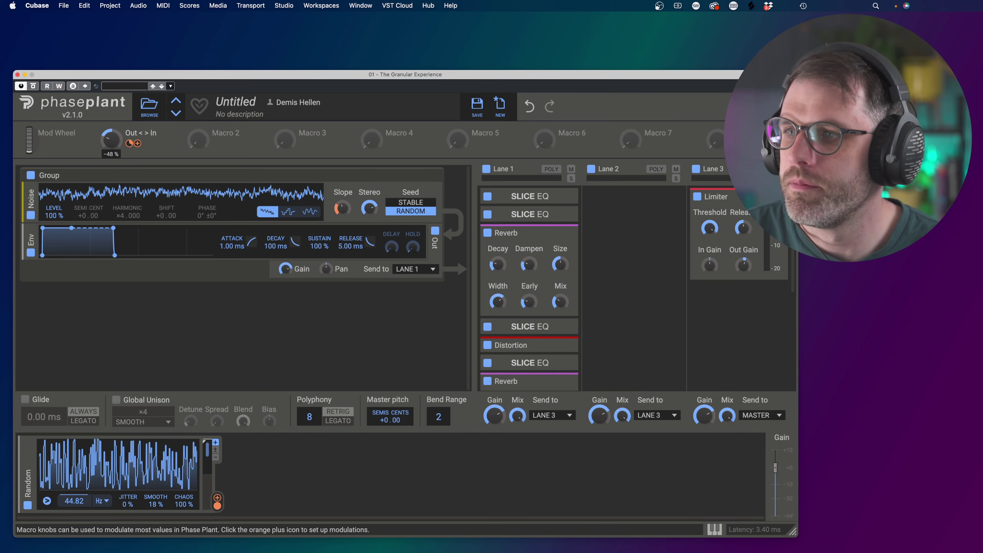
left_click_drag(111, 149, 115, 115)
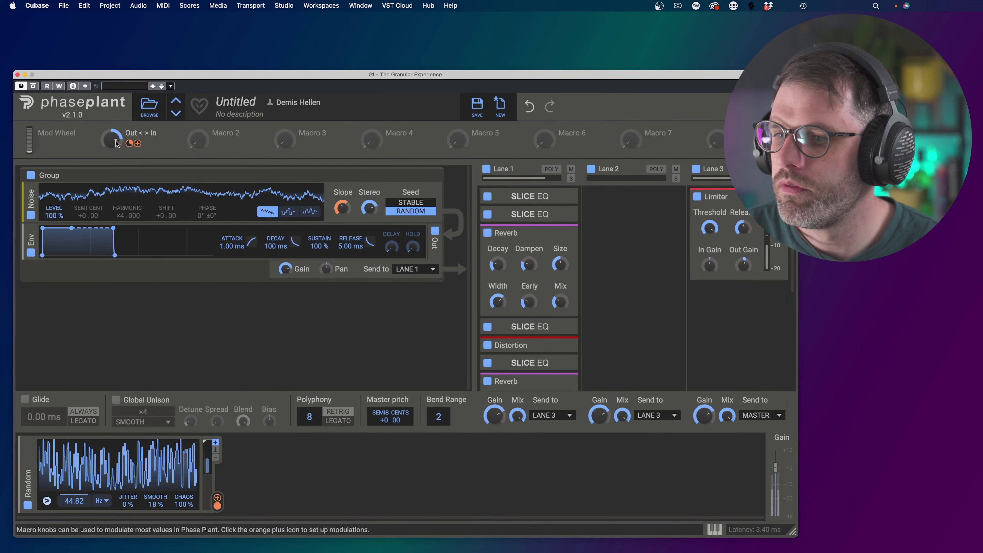
- Add a second Random modulator with unipolar positive output, a 20.88 Hz rate, 69 % jitter and 69 % smooth
left_click(258, 465)
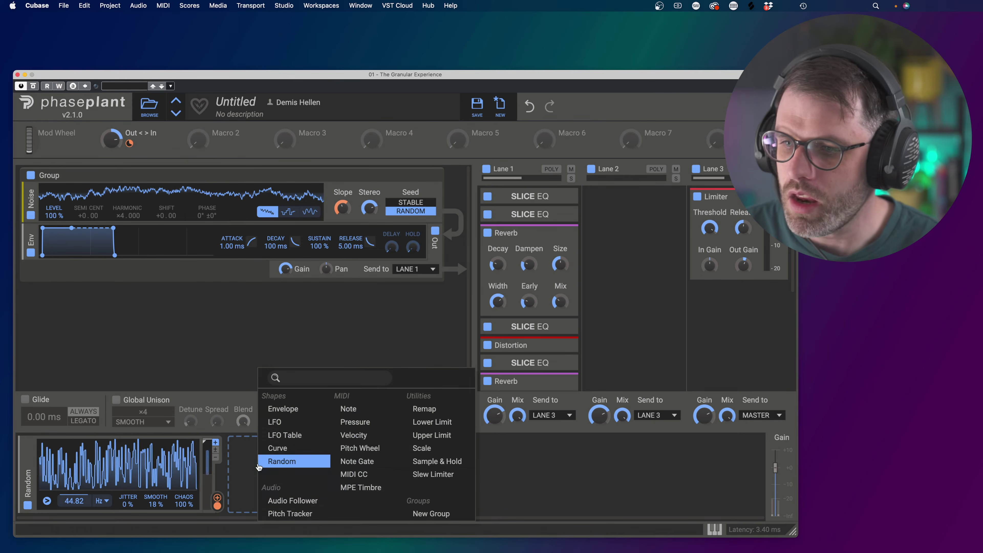
left_click(299, 463)
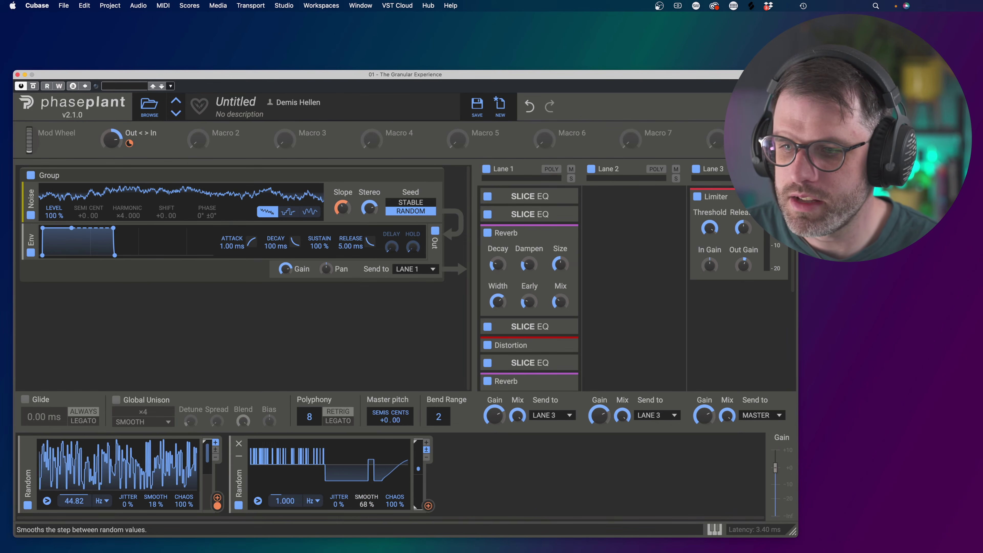
left_click_drag(367, 501, 367, 500)
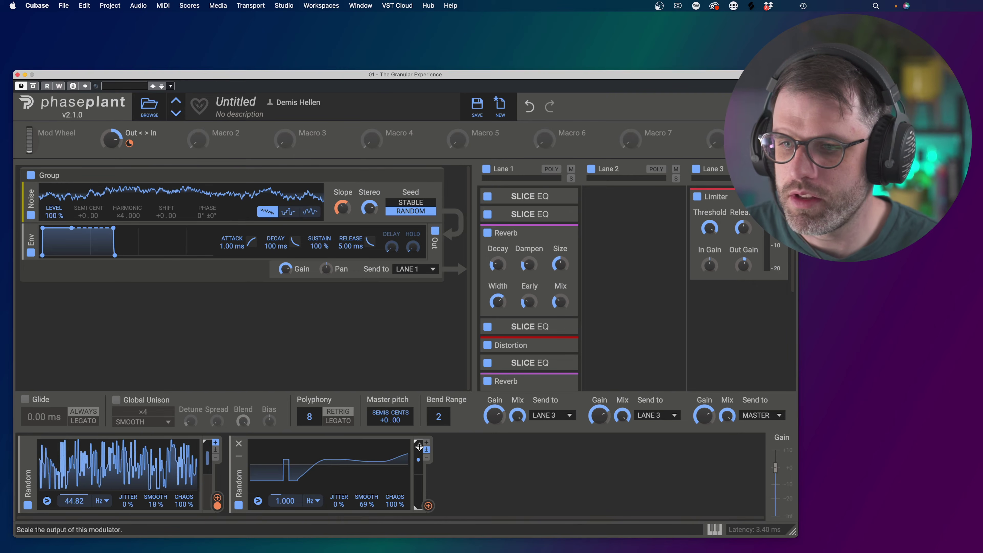
left_click(426, 441)
mouse_move(286, 501)
left_mouse_down()
mouse_move(286, 476)
mouse_move(273, 497)
left_mouse_up()
right_click(273, 501)
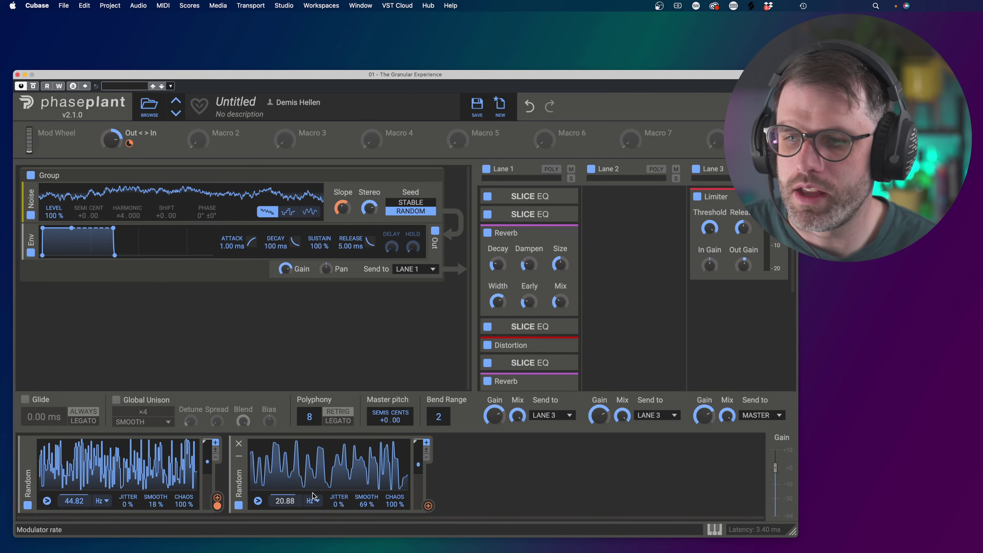
left_click_drag(339, 503, 339, 487)
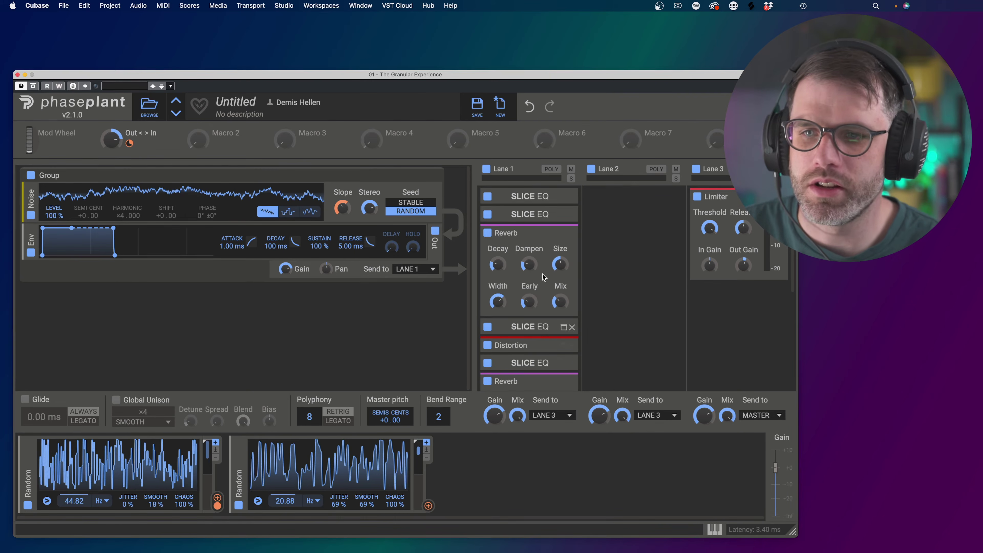
- Collapse the first Reverb and insert two Filter effects between the noise generator and the envelope
left_click(564, 233)
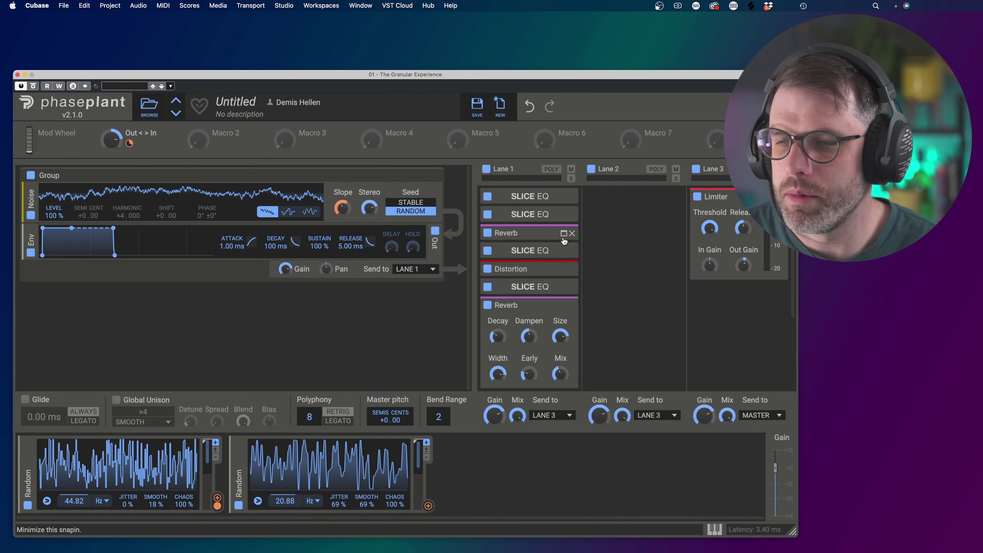
left_click(265, 223)
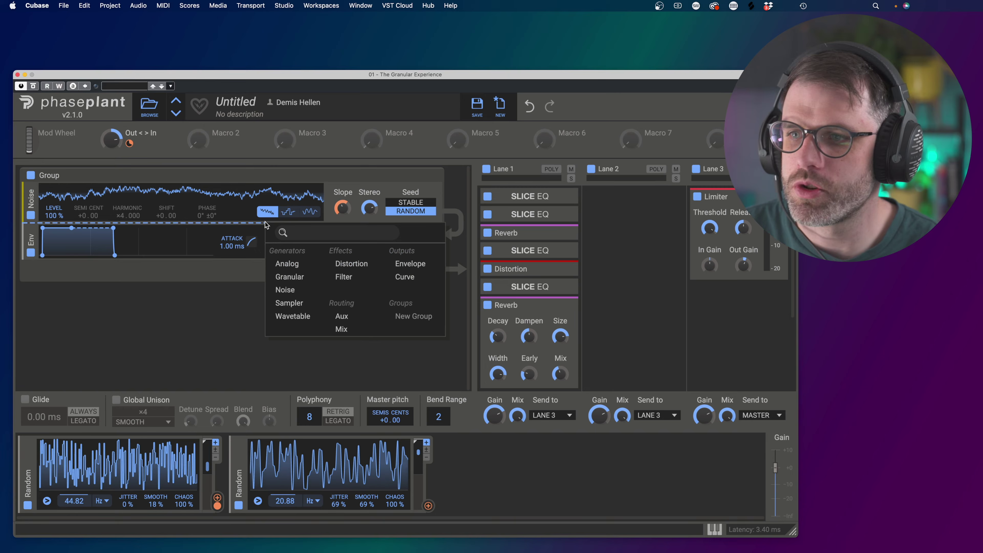
left_click(355, 276)
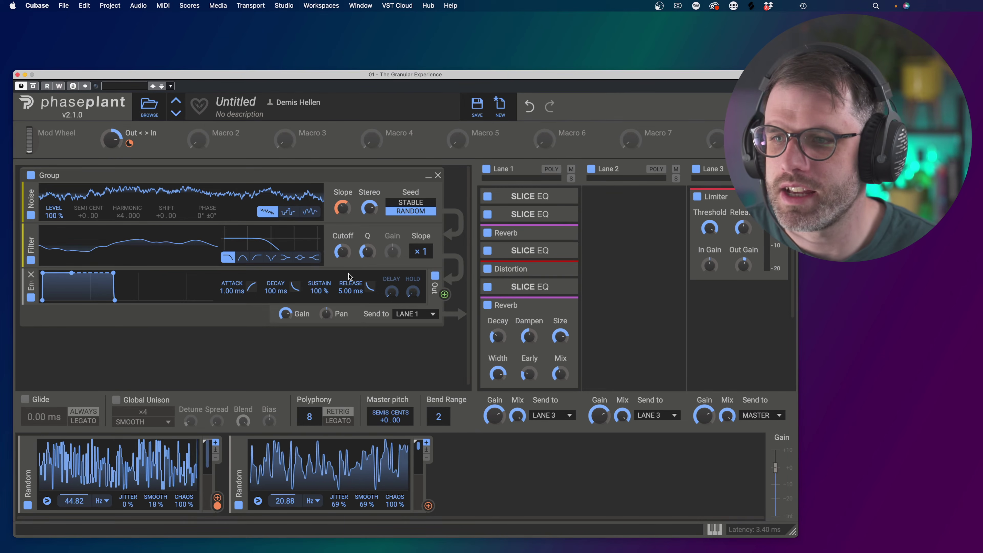
left_click(325, 267)
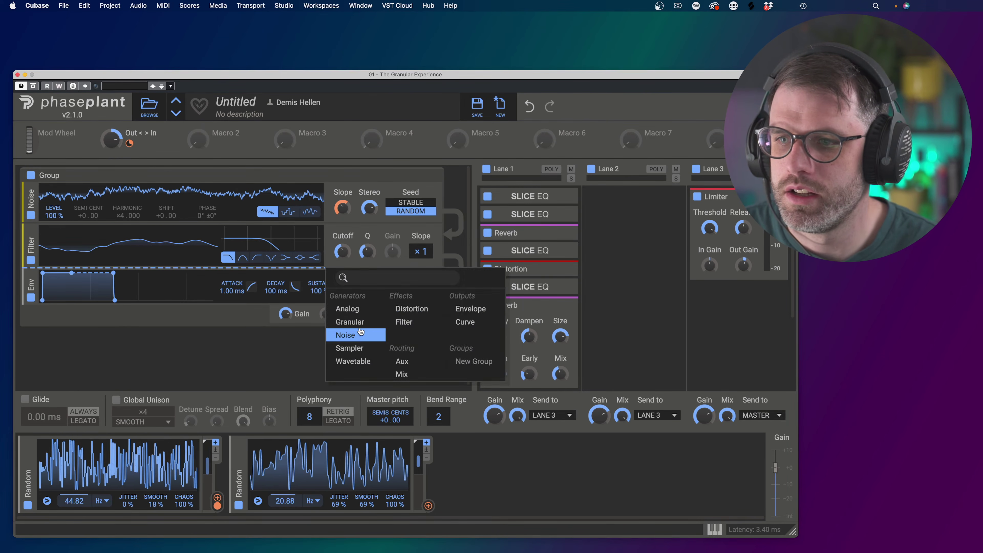
left_click(404, 322)
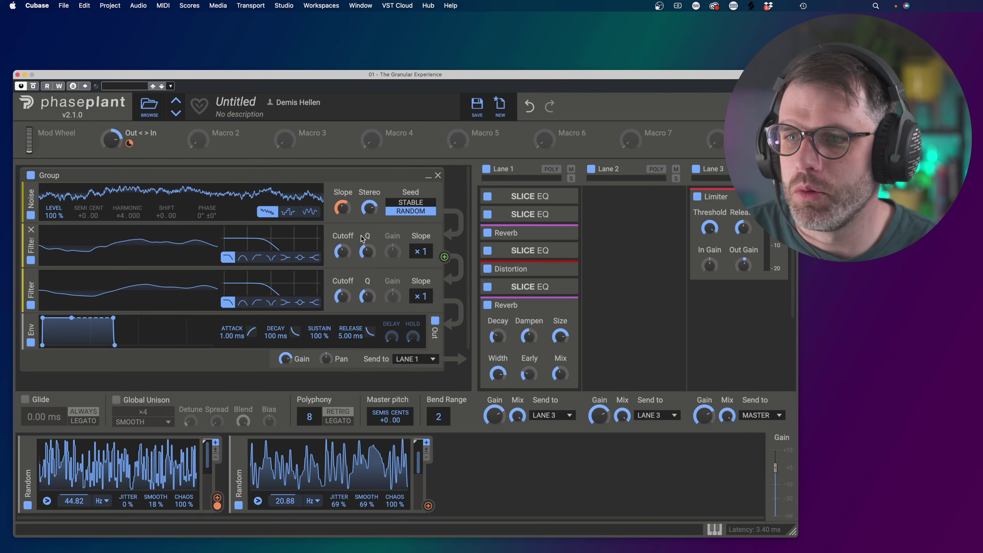
- Make the second filter a high-pass with a lowered cutoff, and set the first filter's low-pass cutoff to about 17.1 kHz
left_click(256, 304)
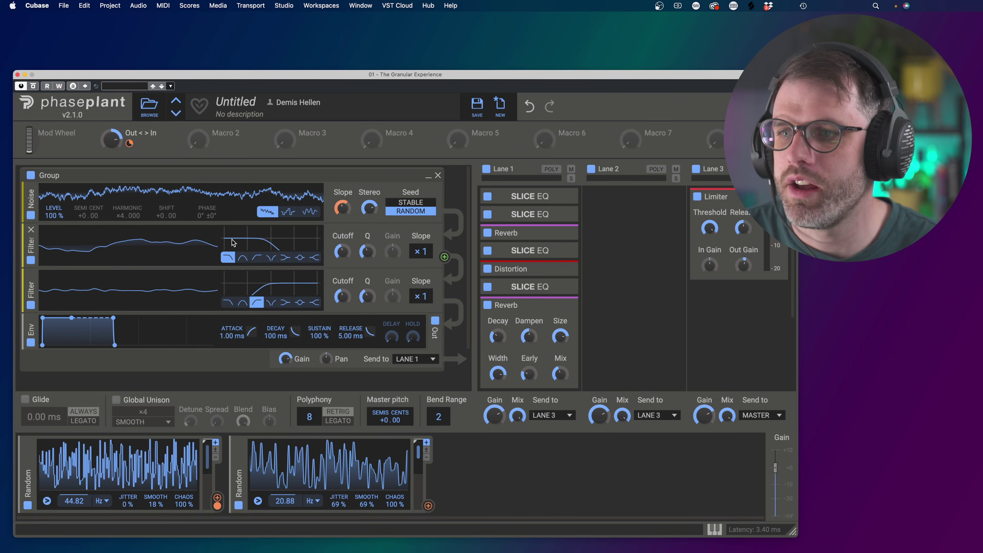
left_click_drag(342, 252, 342, 223)
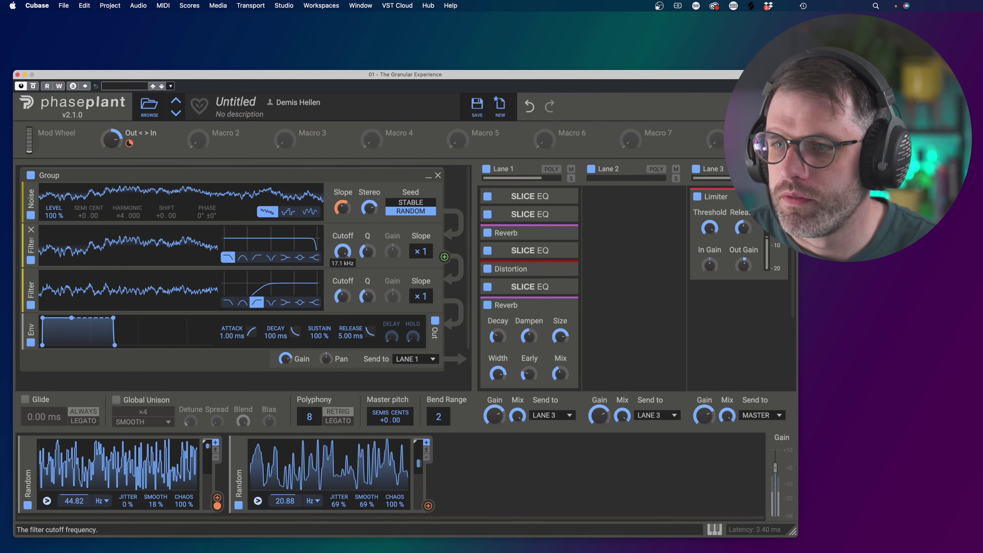
left_click_drag(342, 296, 342, 312)
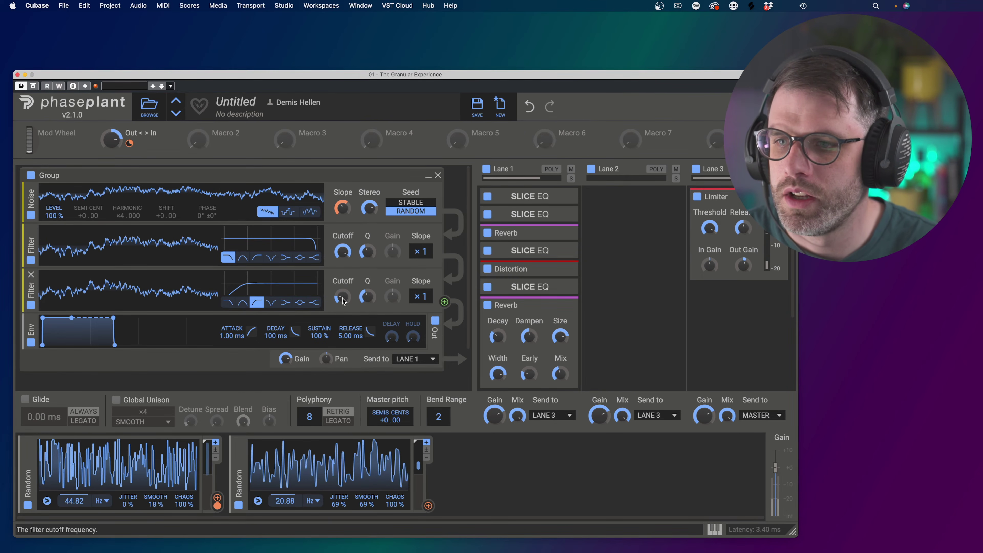
- Assign Macro 2 to the high-pass filter's cutoff, turn it up and rename it as "Rain Weight"
left_click_drag(215, 144, 343, 330)
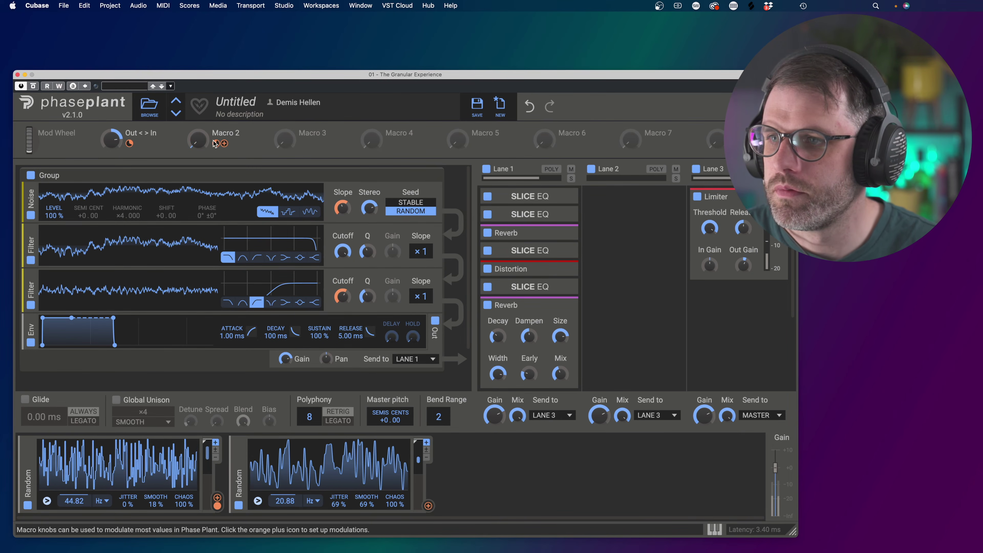
left_click_drag(196, 144, 196, 126)
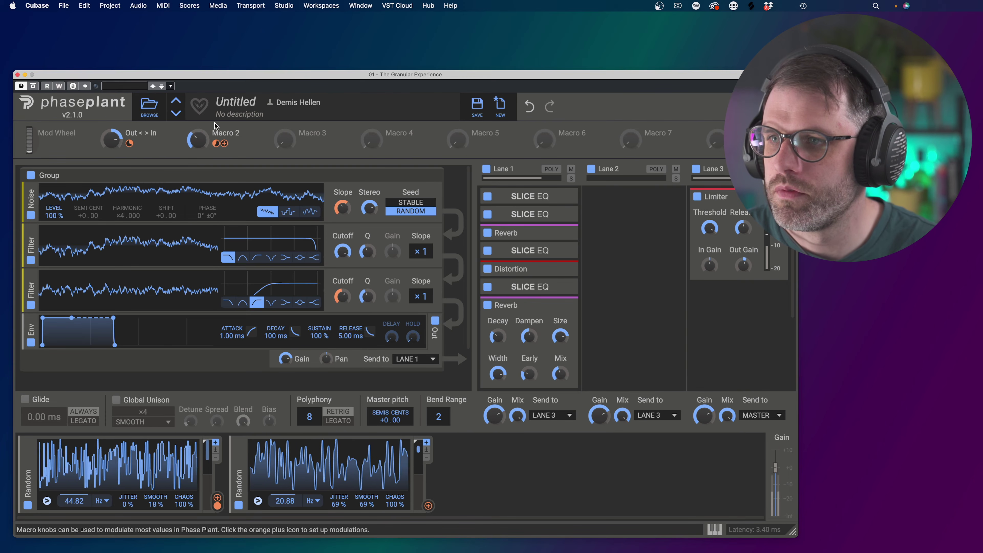
double_click(232, 133)
type("Rain Weight")
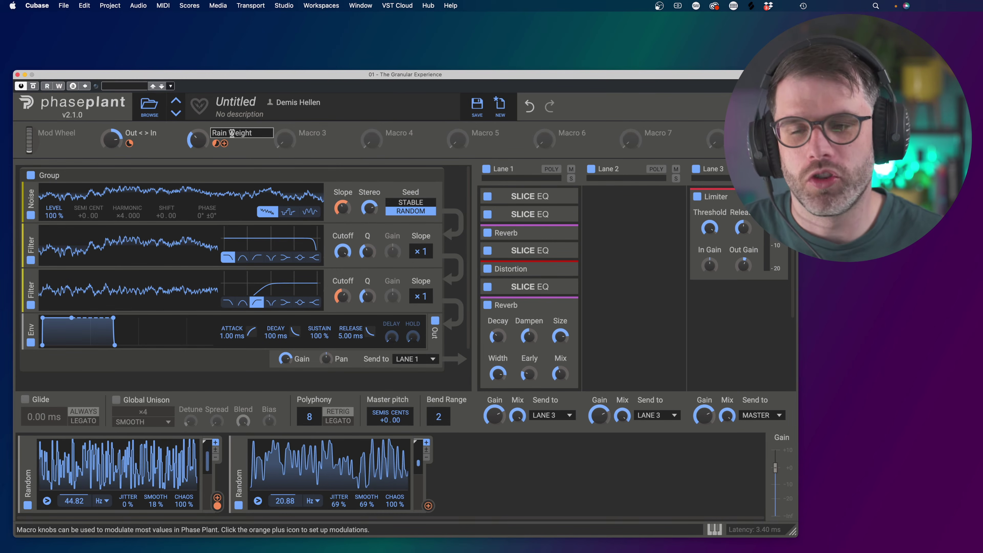
key("Return")
- Adjust the Rain Weight macro and its modulation depth on the high-pass cutoff, and raise the Limiter's output gain
left_click_drag(196, 139, 196, 155)
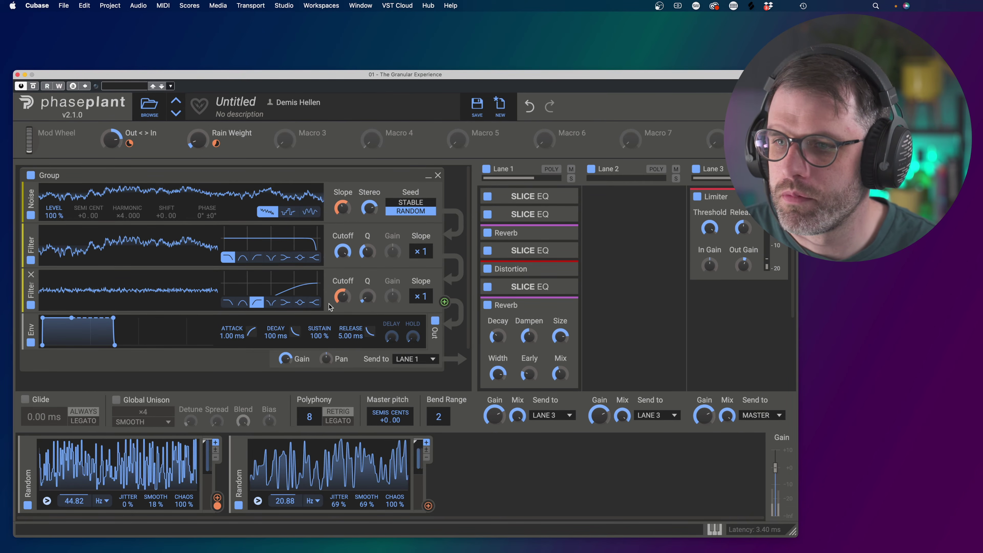
mouse_move(342, 309)
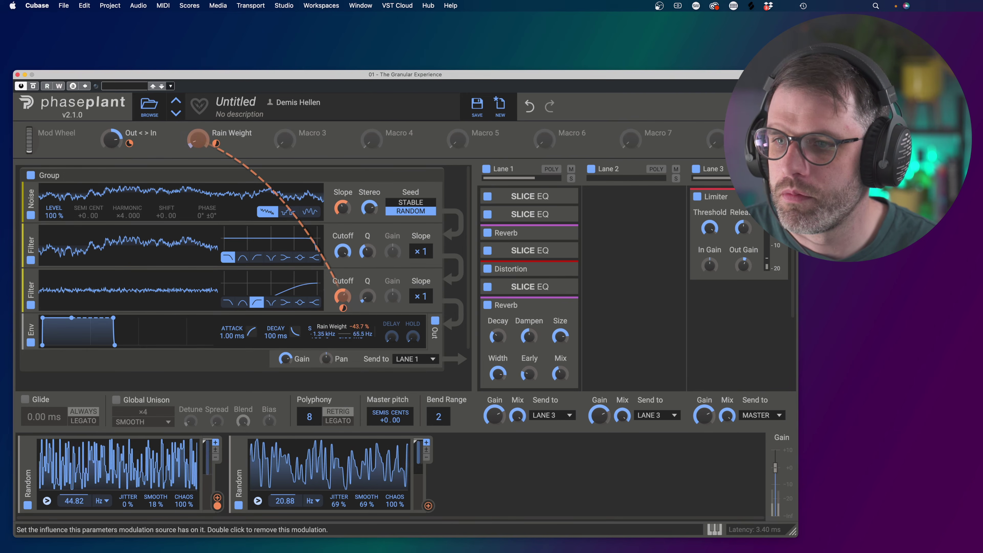
left_click_drag(342, 308, 343, 303)
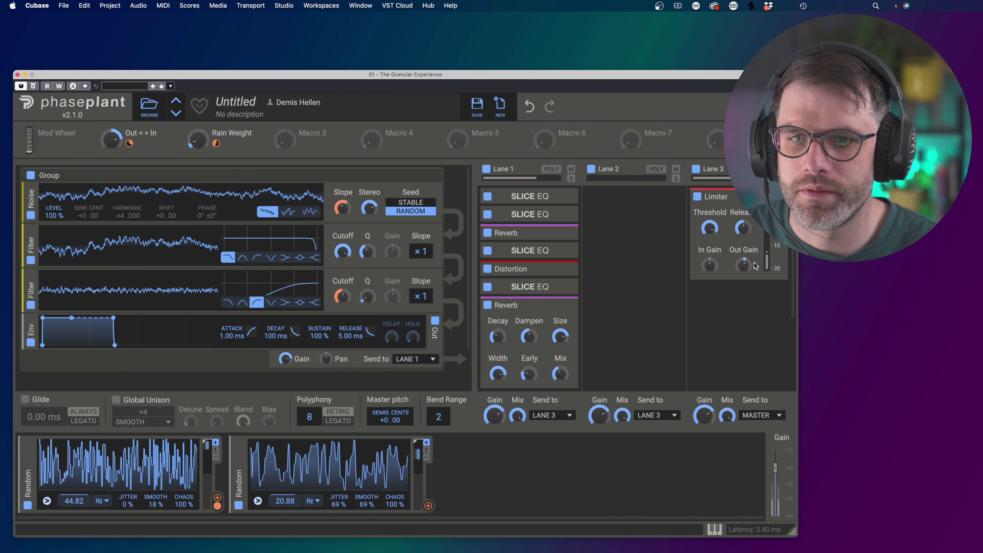
left_click_drag(744, 265, 743, 258)
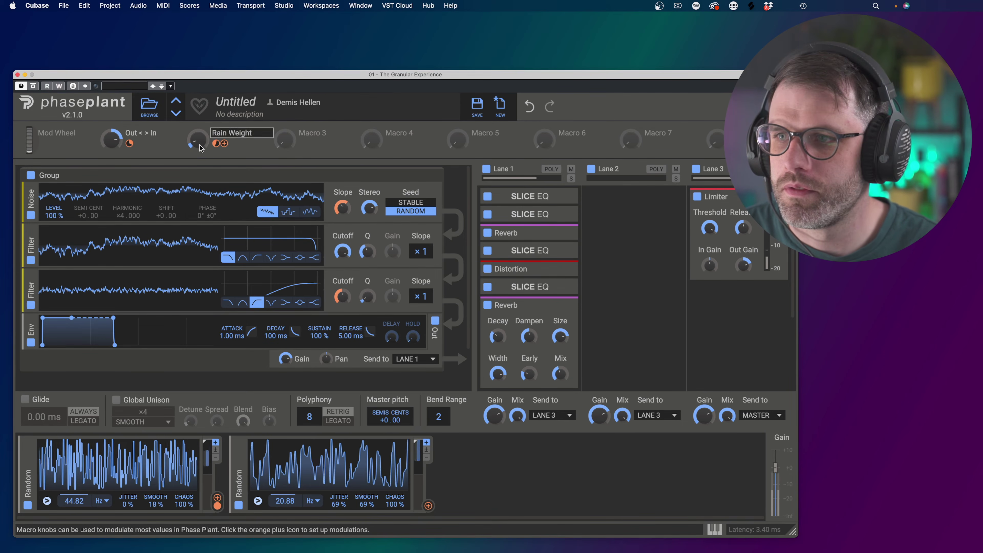
mouse_move(197, 140)
left_mouse_down()
mouse_move(198, 105)
mouse_move(197, 138)
left_mouse_up()
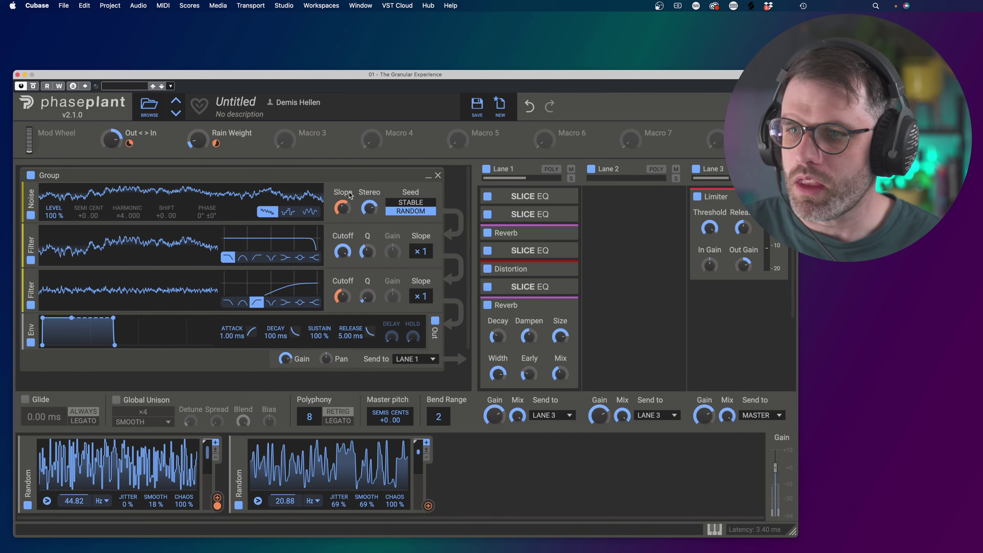
- Rename the generator group as "Rain"
double_click(56, 175)
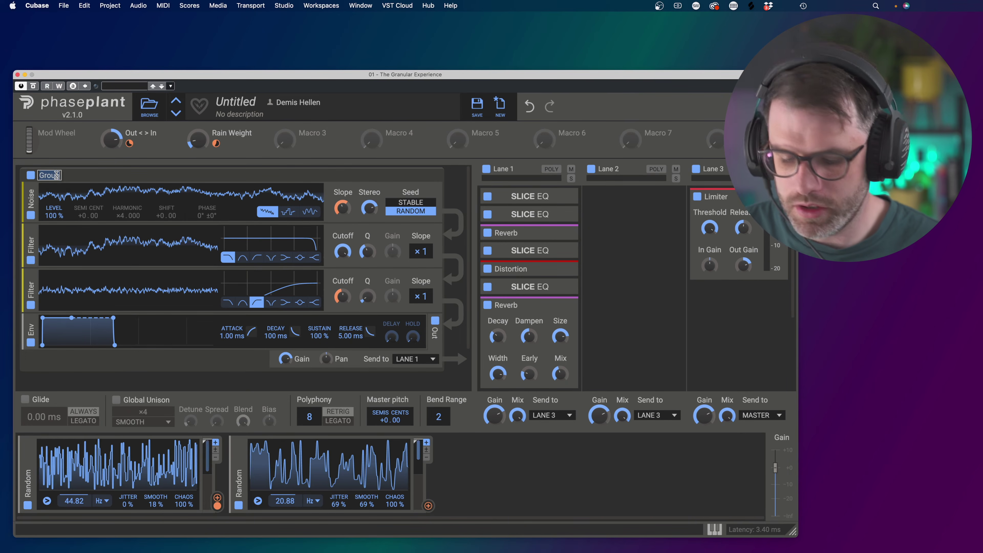
type("ra")
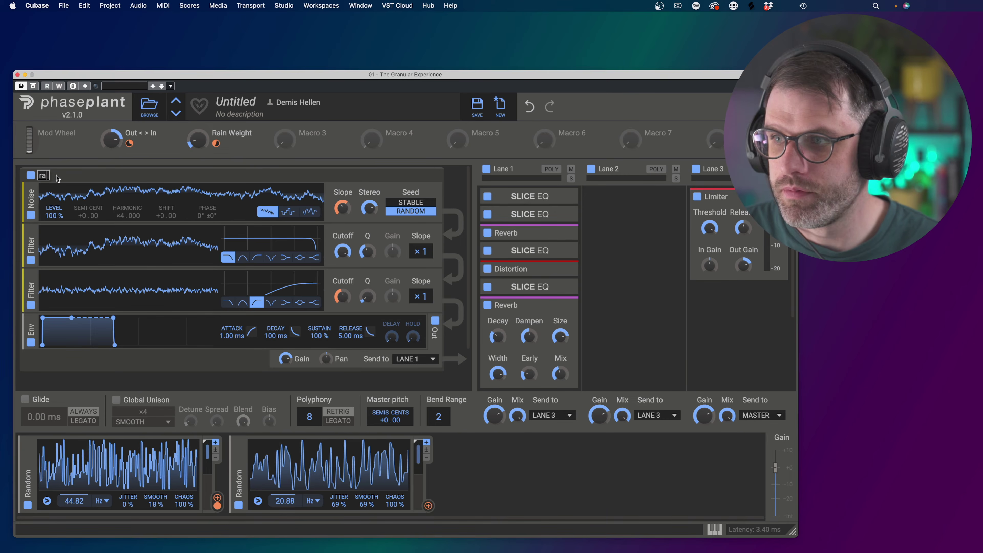
type("in")
key("Return")
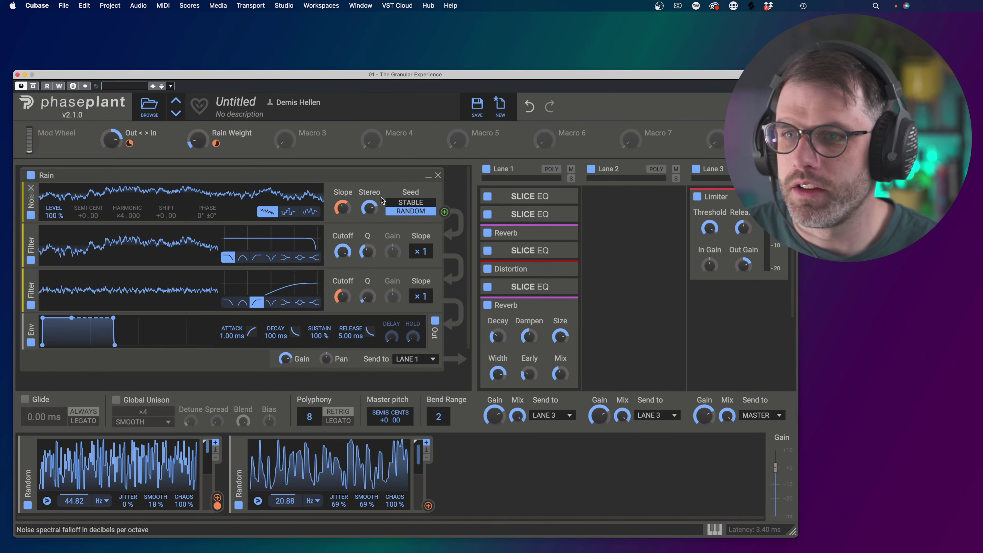
- Duplicate the Rain group below the original, rename the copy as "Spashes" and expand it
left_click(287, 178)
left_click_drag(287, 178, 266, 218)
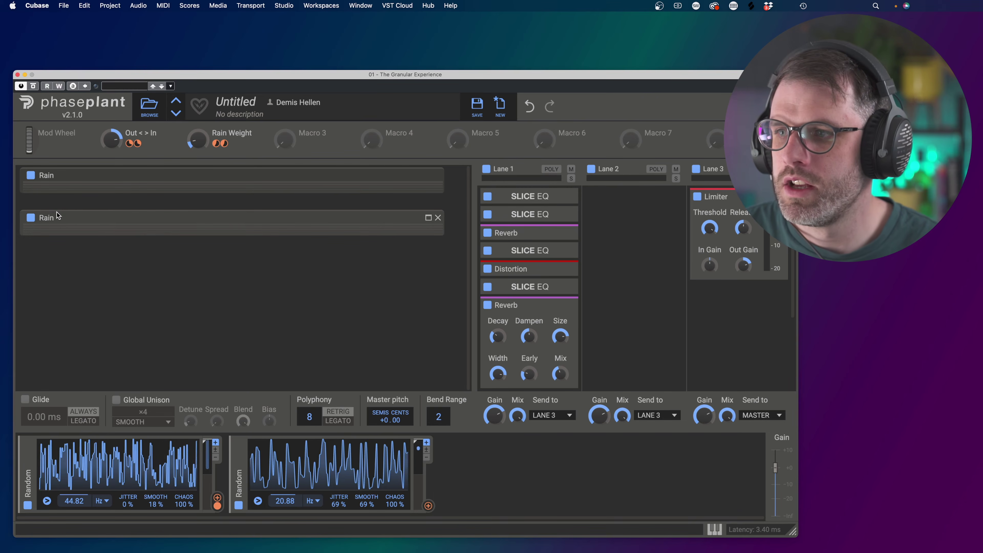
double_click(44, 218)
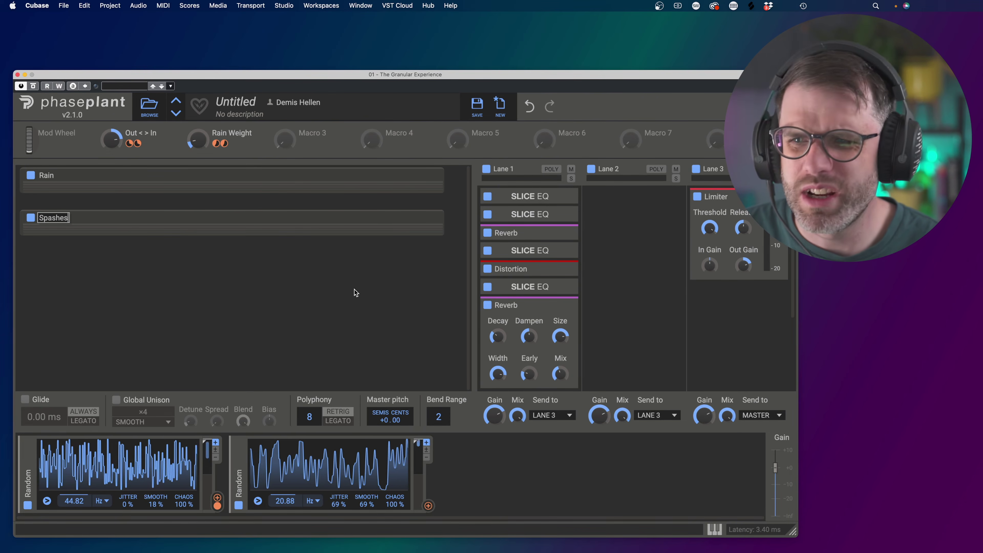
key("Return")
left_click(429, 217)
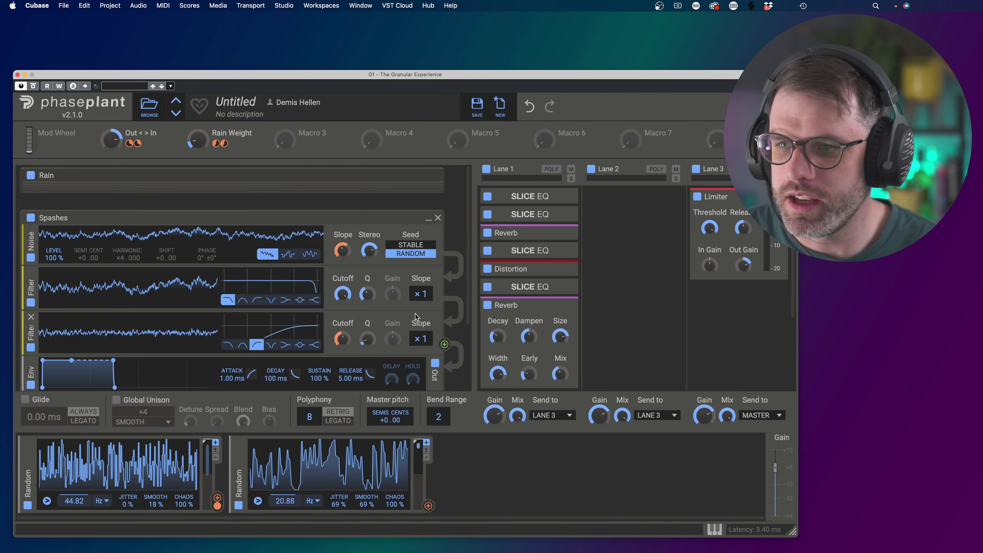
- Modulate the Spashes high-pass cutoff with the second Random modulator at 35.91 Hz and 55 % smooth, and switch off the Rain group
scroll(460, 275, "down", 5)
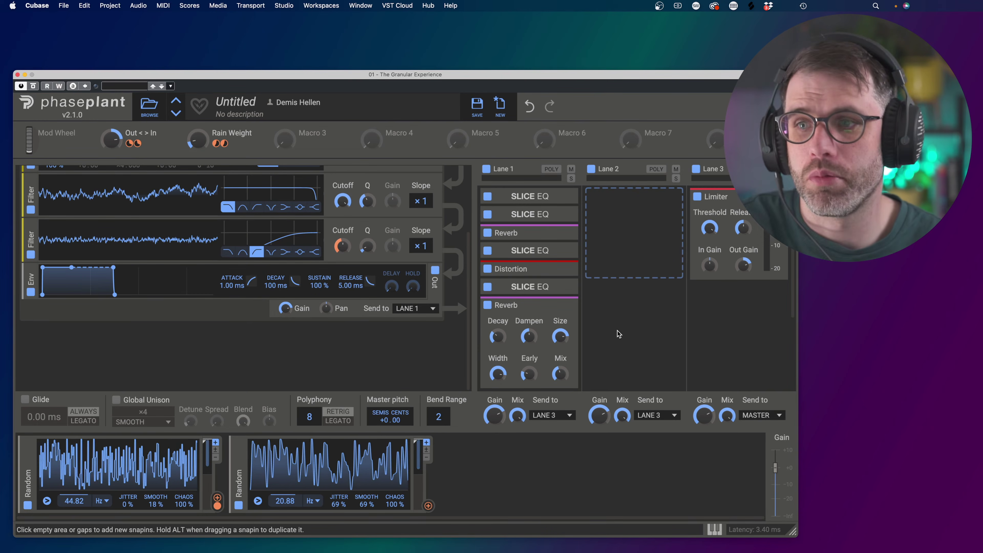
scroll(166, 279, "up", 5)
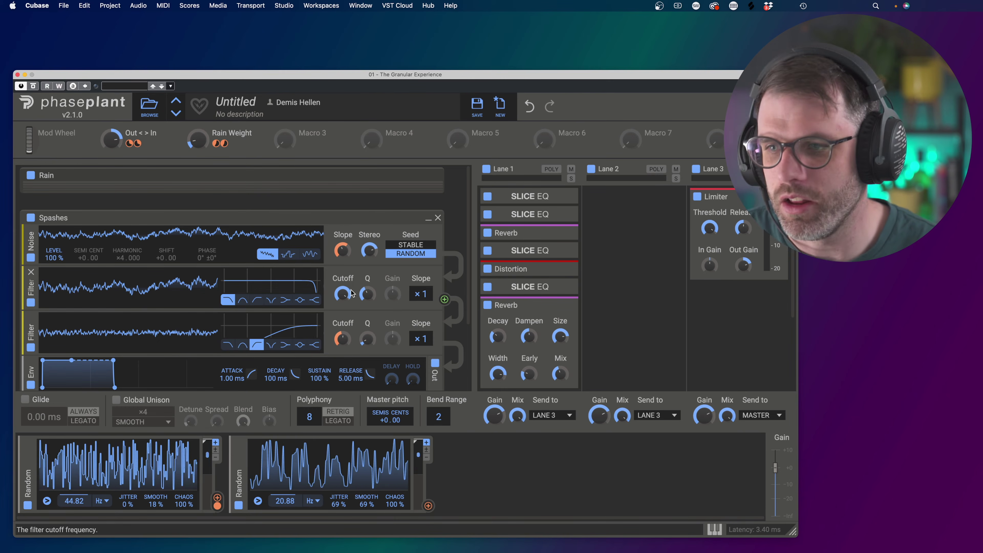
left_click(428, 505)
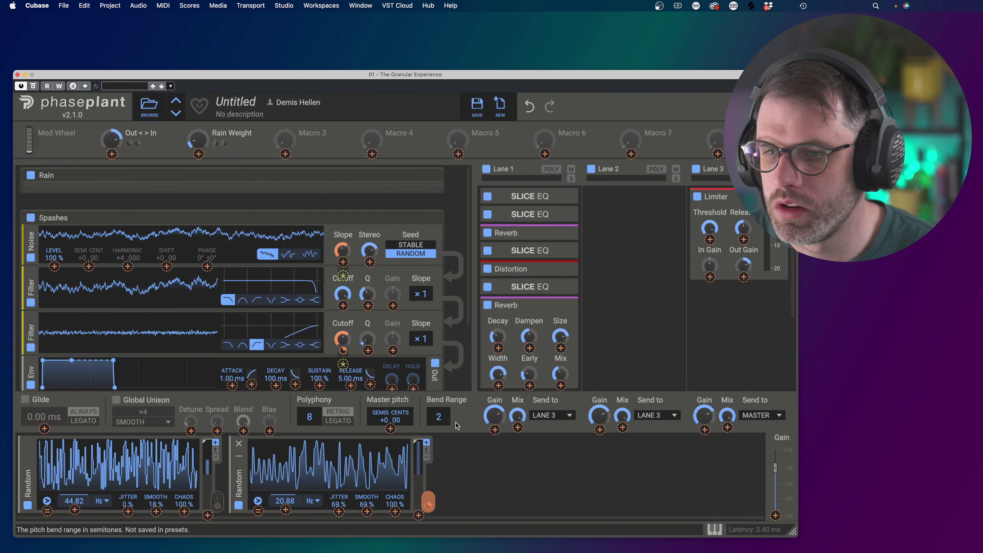
left_click(342, 349)
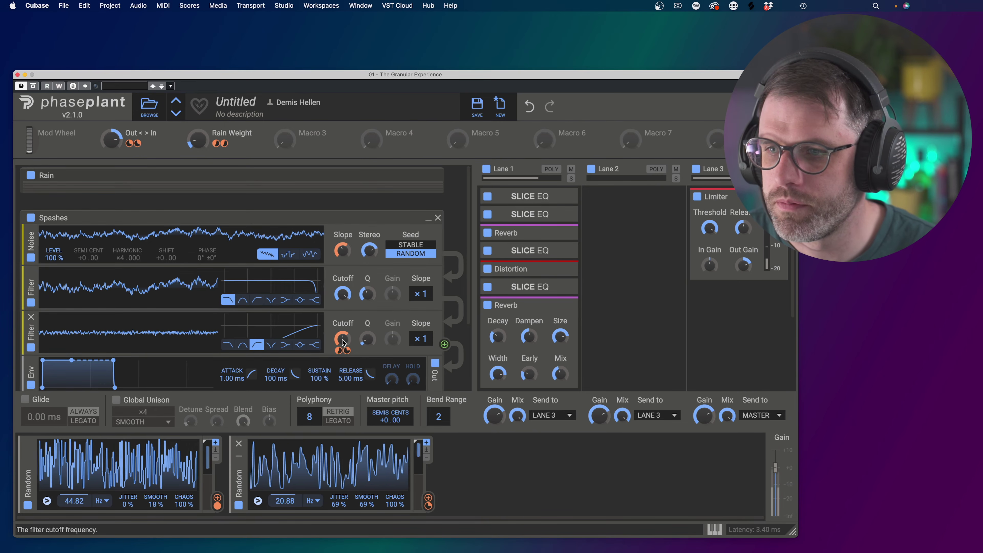
left_click(31, 176)
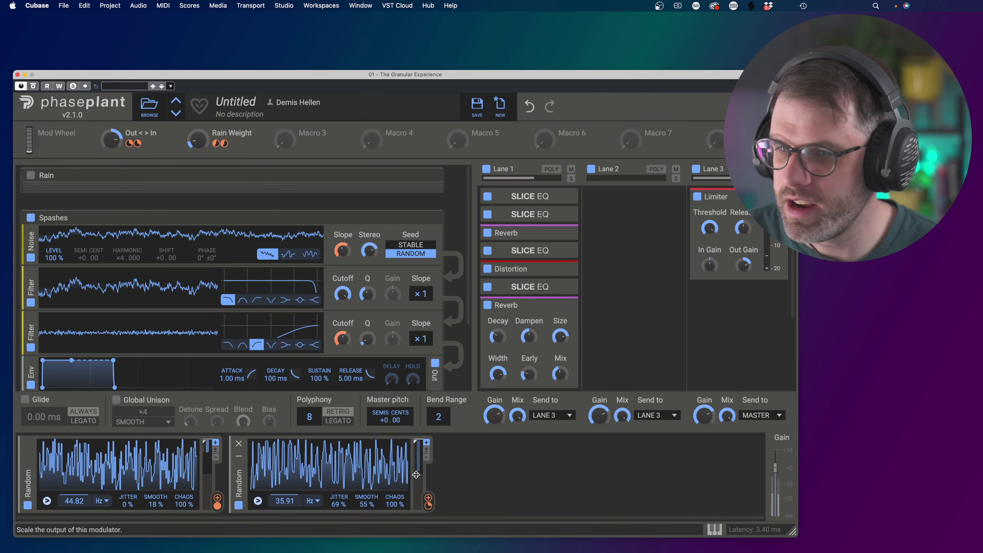
- Adjust the second Random modulator's depth on the Spashes high-pass cutoff and slightly lower that group's low-pass cutoff
mouse_move(343, 348)
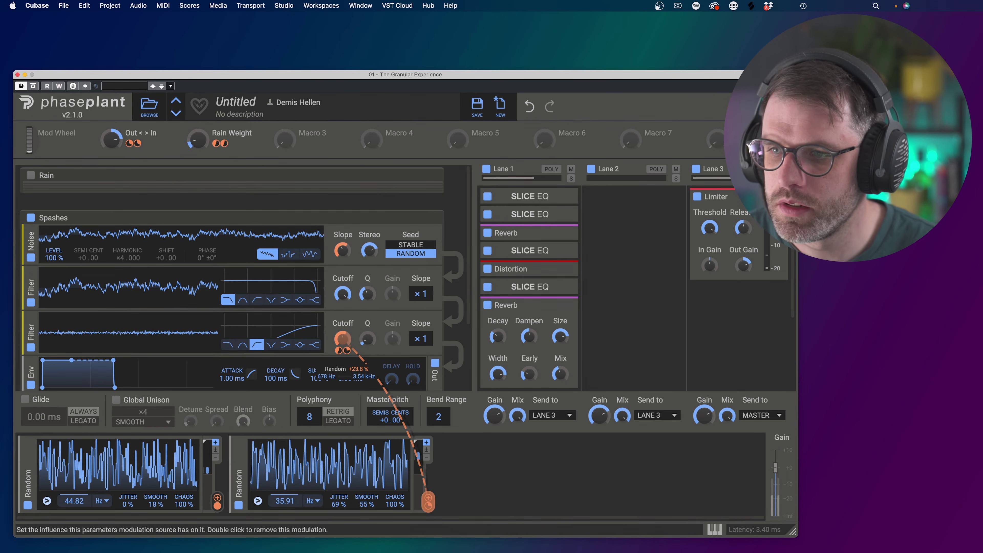
left_click_drag(347, 350, 347, 342)
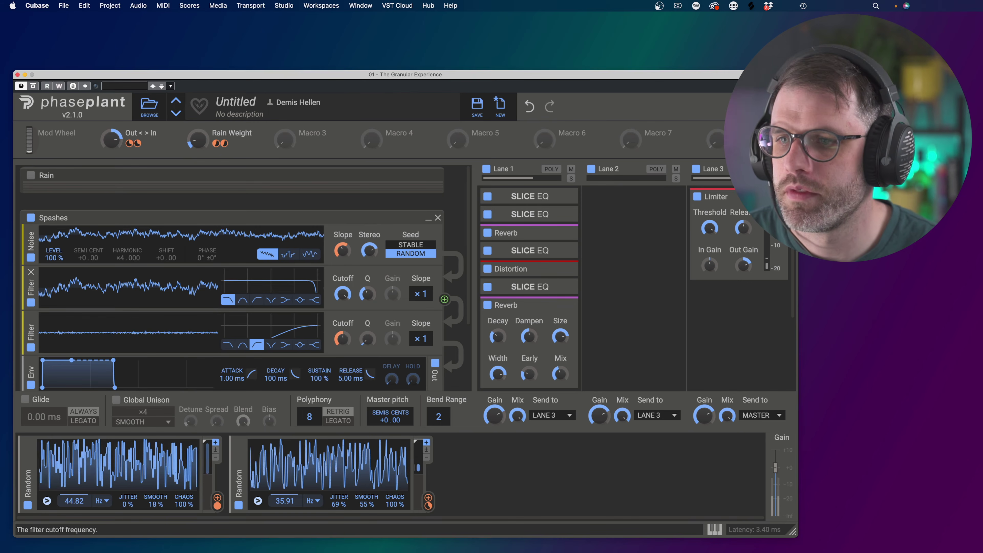
mouse_move(342, 294)
left_mouse_down()
mouse_move(343, 308)
mouse_move(367, 306)
mouse_move(343, 282)
left_mouse_up()
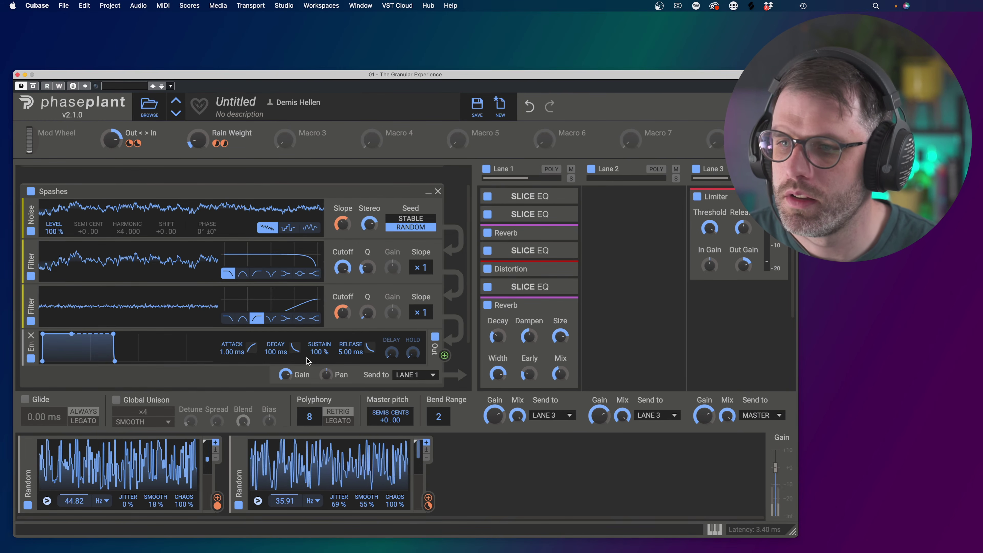
- Add a third Random modulator at 36.12 Hz to modulate the Spashes group's pan, and slightly lower that group's gain
scroll(314, 375, "down", 2)
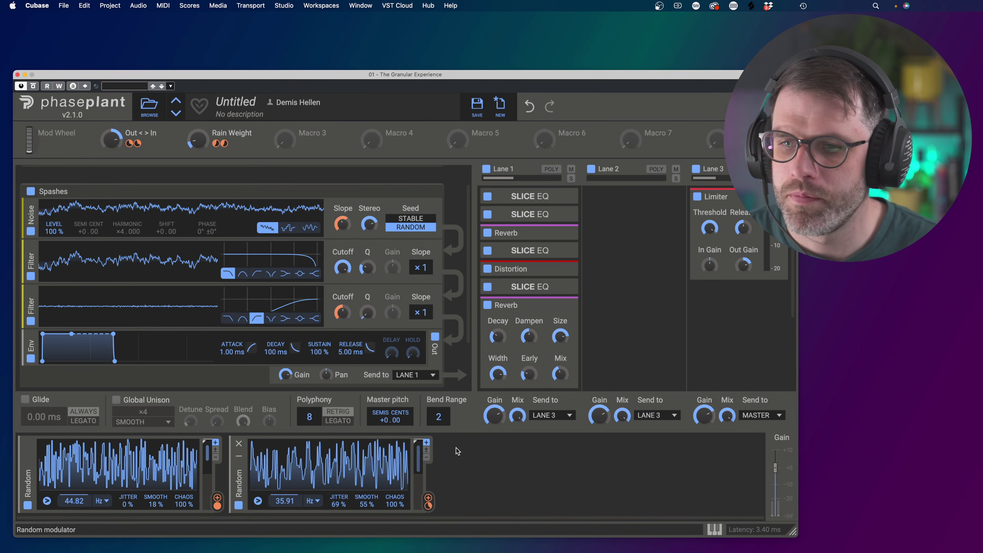
left_click(450, 470)
left_click(488, 461)
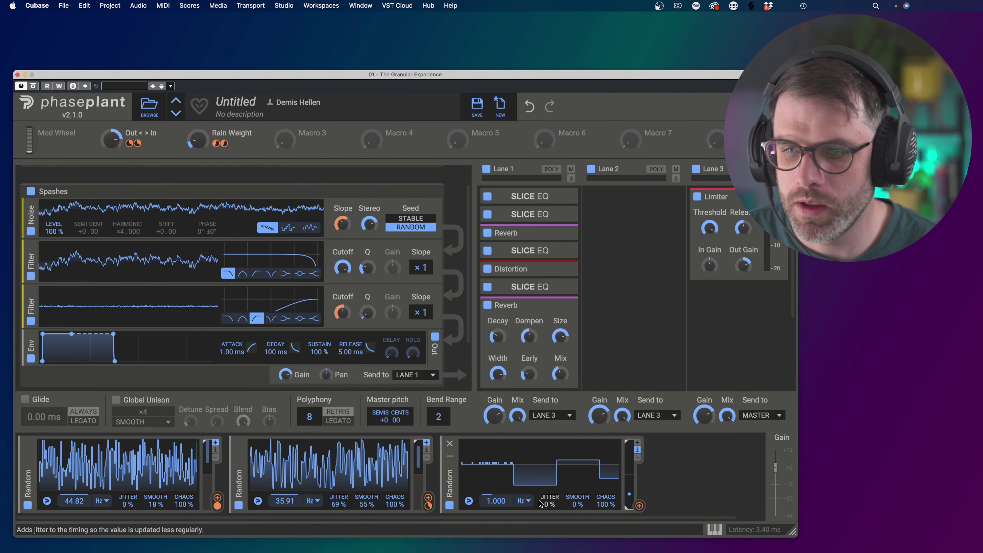
left_click_drag(495, 501, 496, 464)
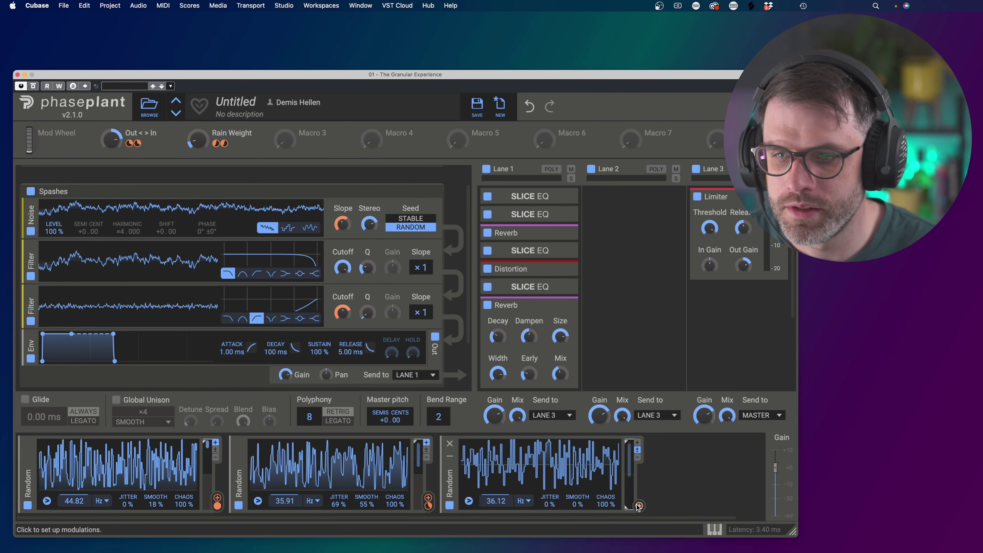
left_click_drag(639, 505, 334, 384)
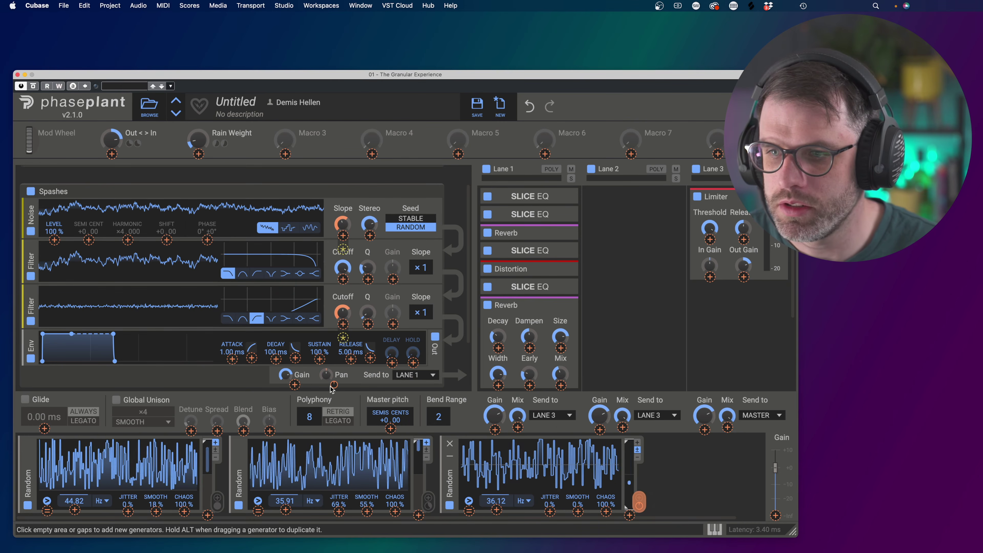
left_click_drag(334, 385, 333, 371)
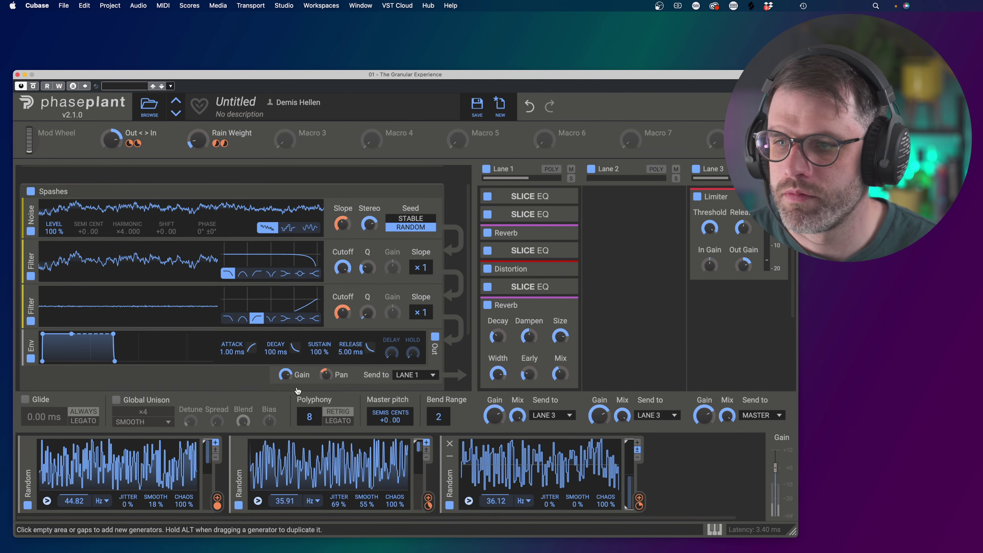
left_click_drag(285, 374, 285, 383)
- Set the Spashes noise generator's seed to Stable and switch the Rain group back on
scroll(88, 203, "up", 1)
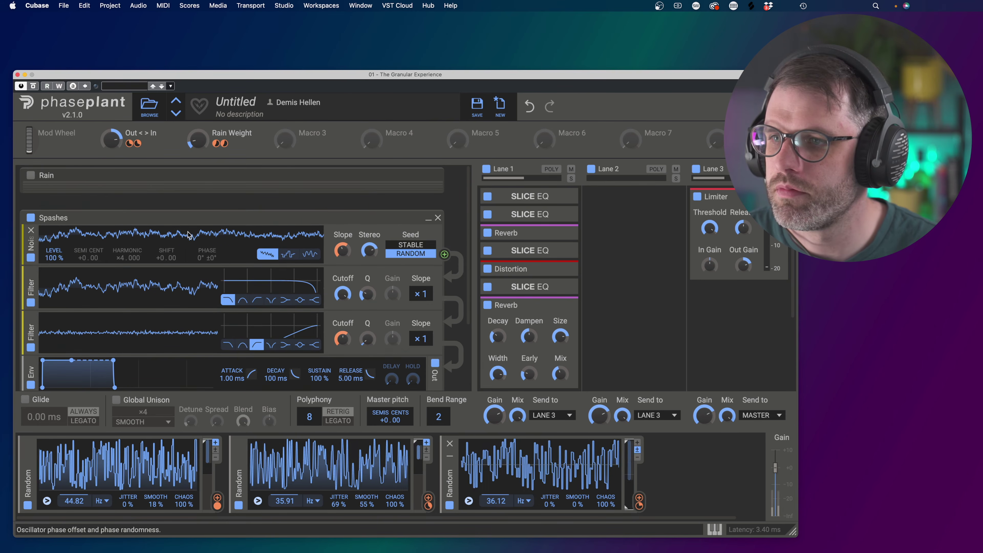
left_click(410, 244)
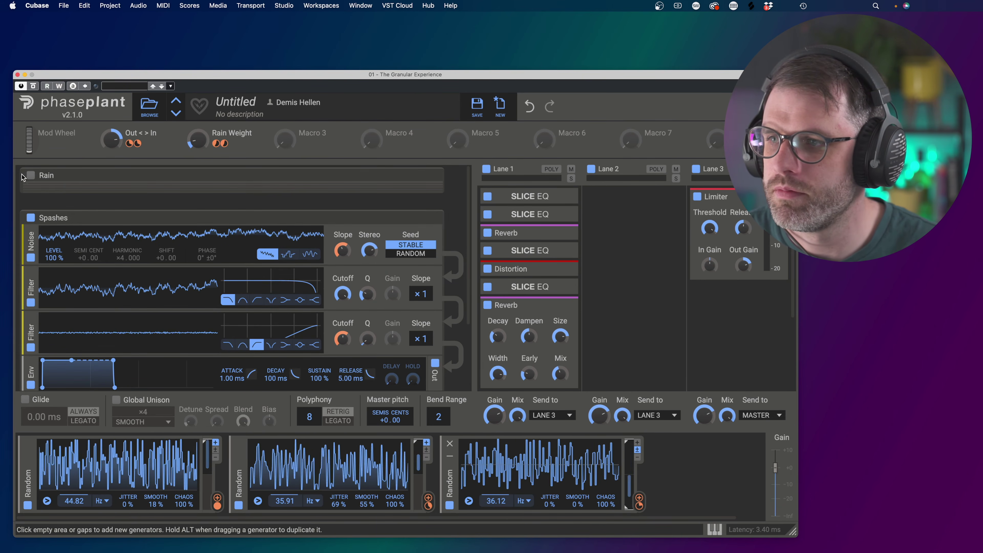
left_click(30, 176)
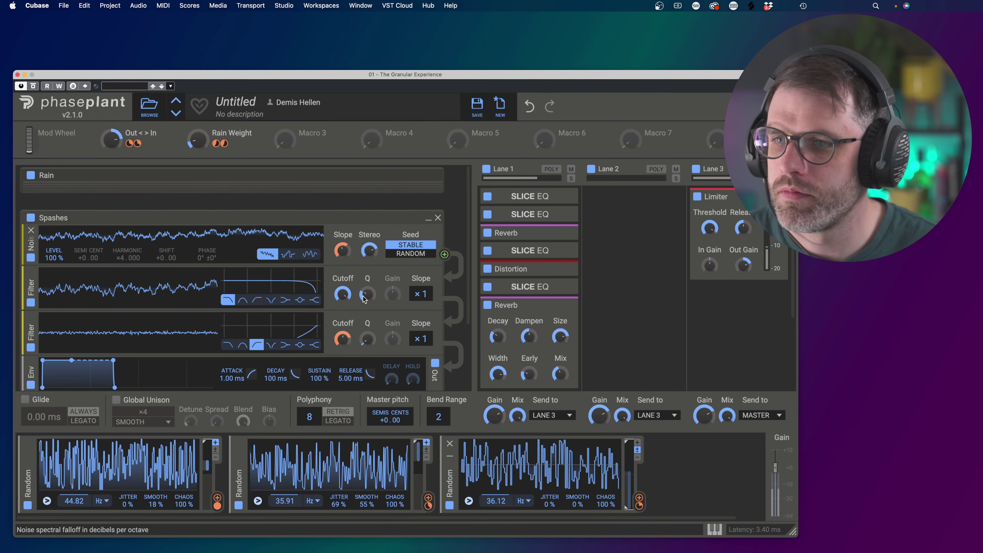
scroll(366, 314, "down", 1)
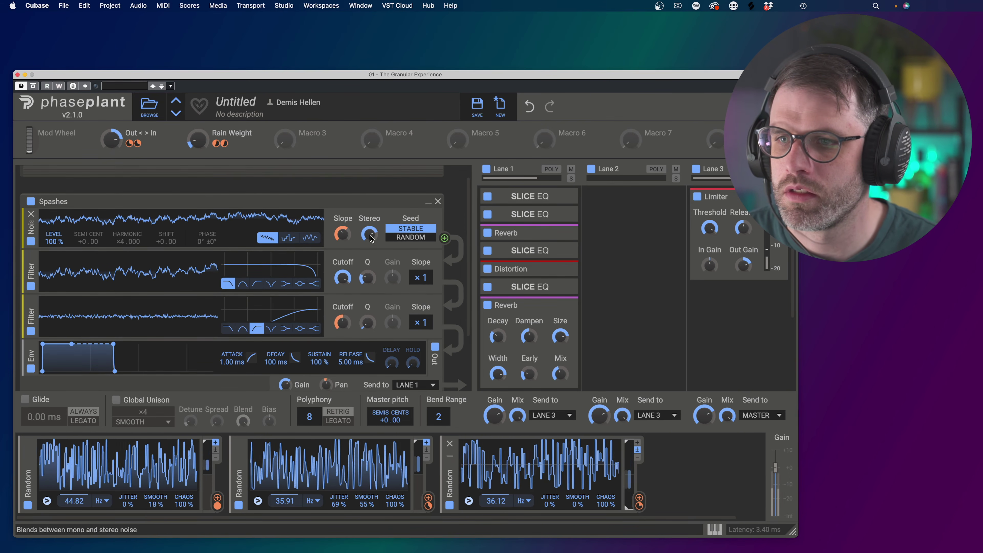
left_click(404, 230)
left_click(405, 228)
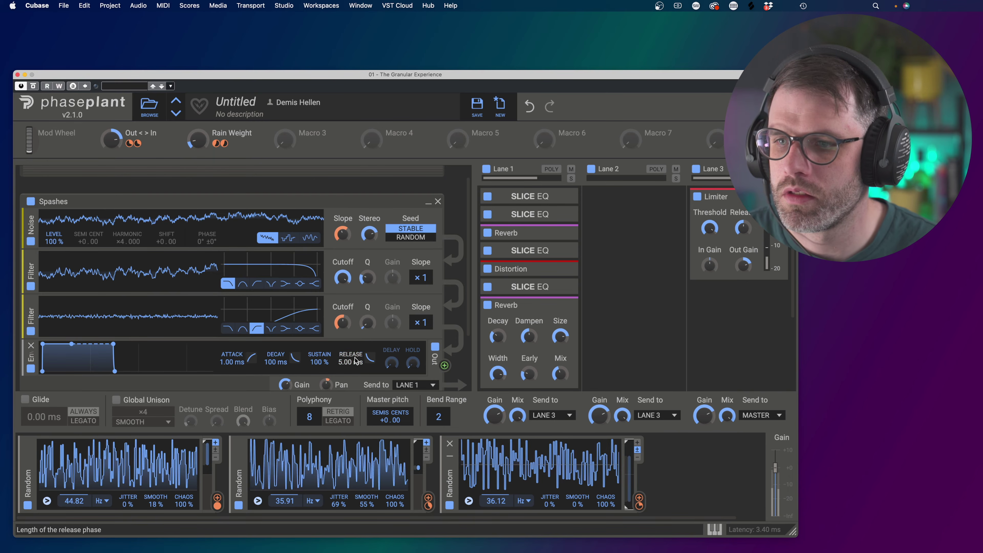
- Reduce the Spashes group's gain further and set the third Random modulator's smooth to 34 %
scroll(285, 383, "down", 1)
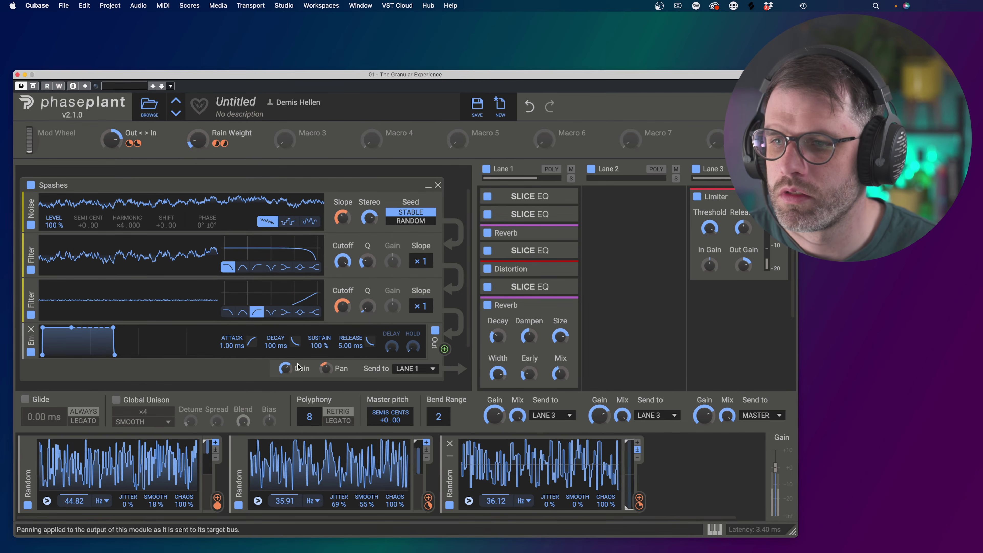
left_click_drag(285, 368, 285, 386)
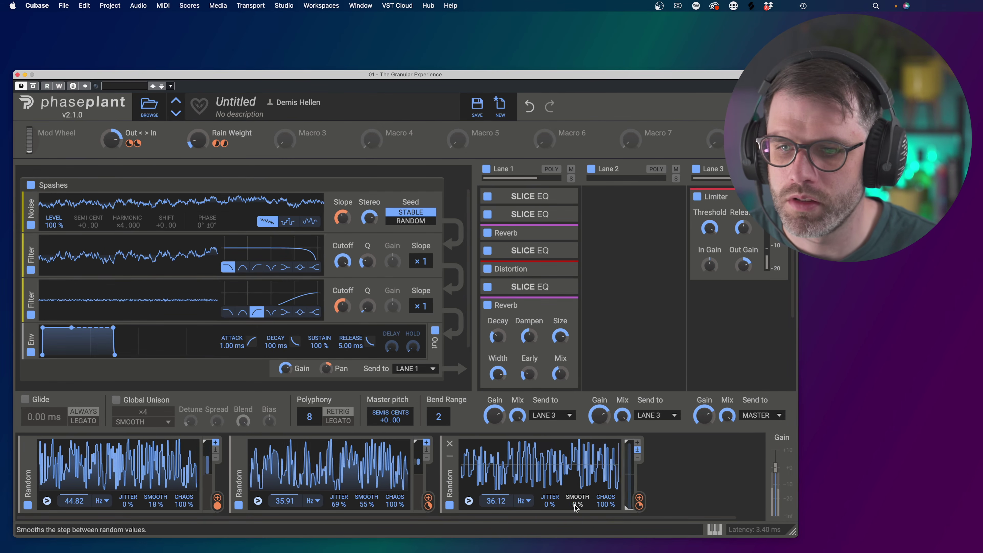
left_click_drag(577, 504, 577, 480)
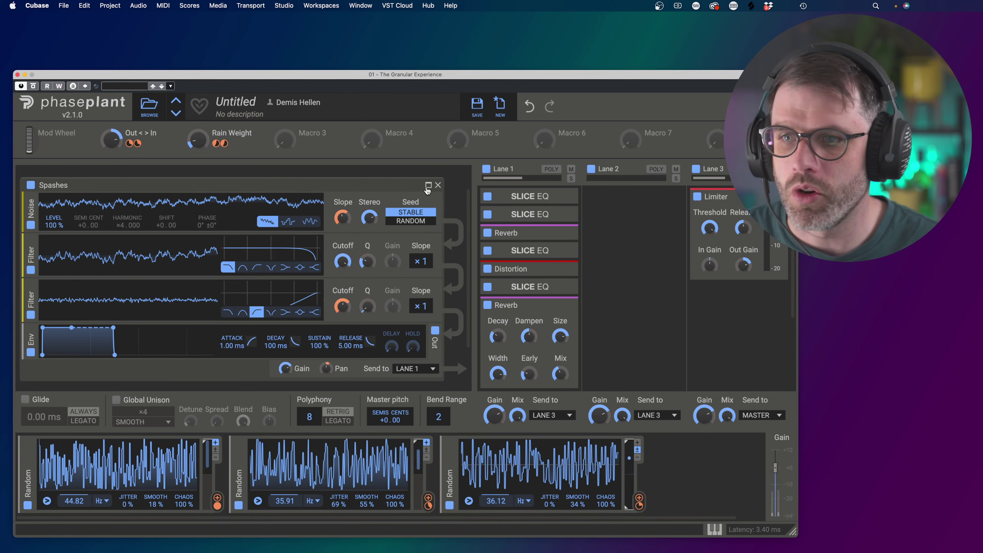
- Collapse the Spashes group and expand the Rain group to show its noise generator and filters
left_click_drag(423, 189, 419, 203)
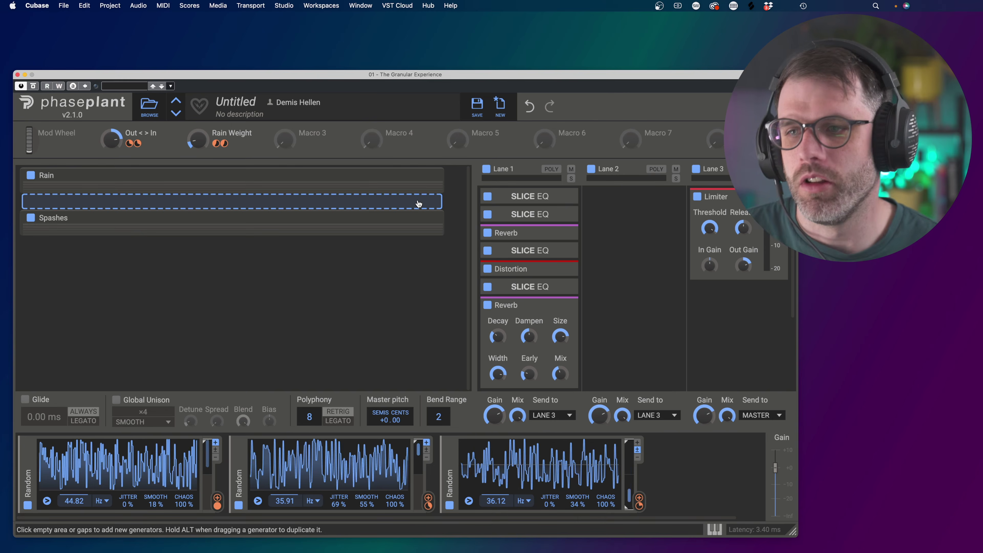
left_click_drag(418, 203, 418, 204)
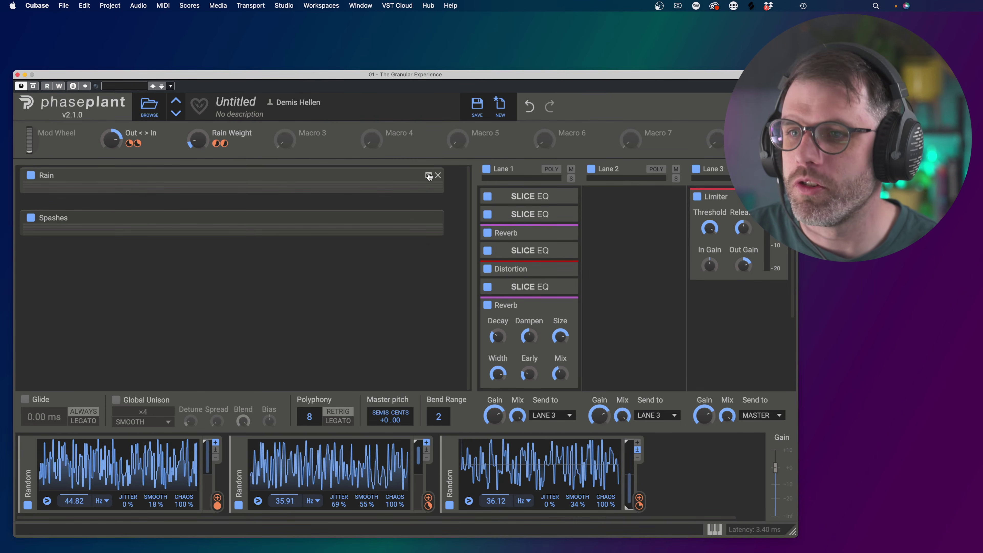
left_click(428, 177)
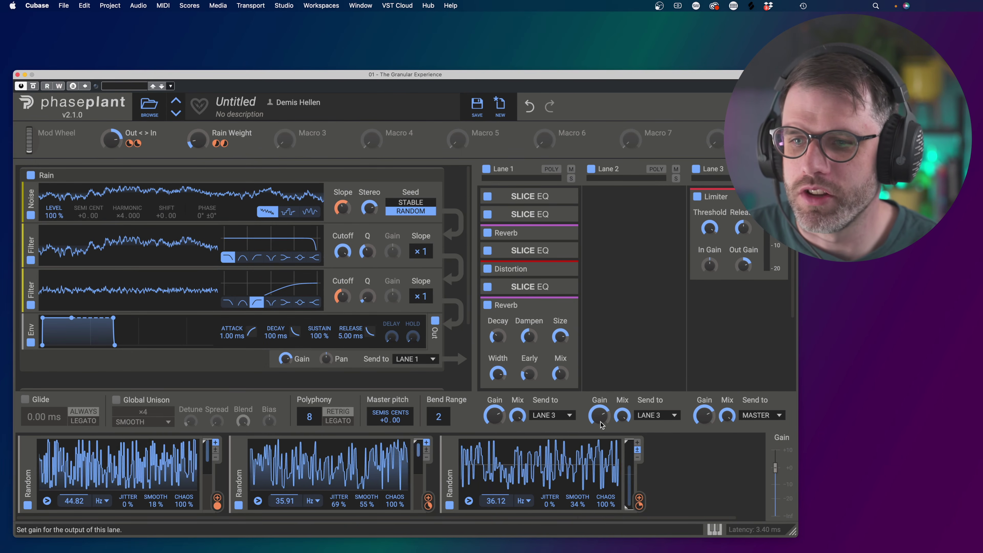
- Modulate the Rain group's low-pass filter cutoff with the second Random modulator, using a small negative depth
left_click(428, 498)
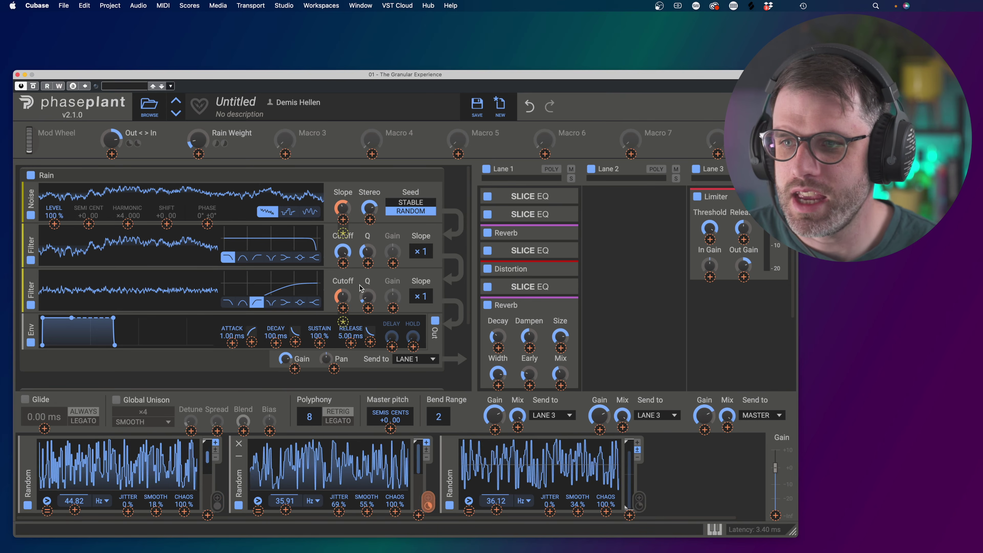
left_click(343, 264)
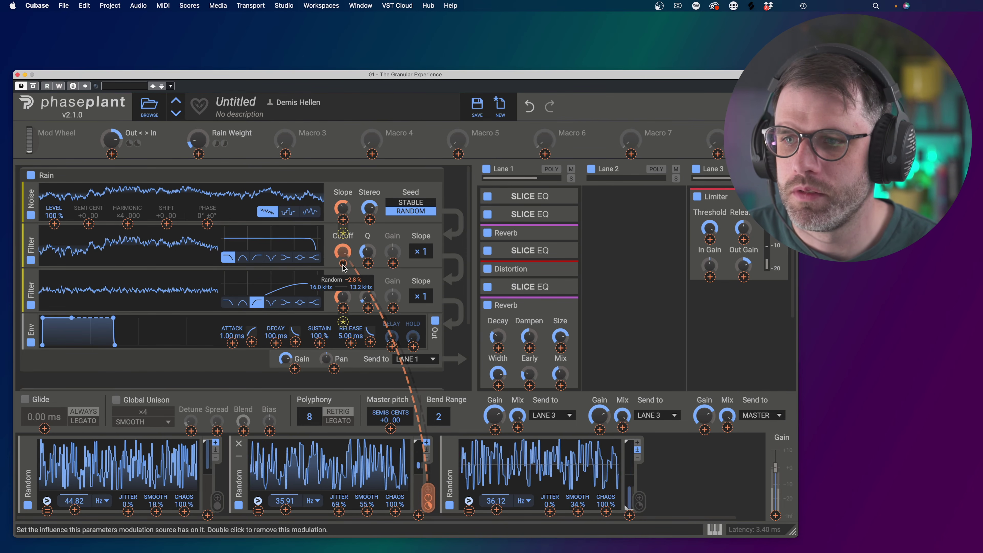
left_click_drag(344, 263, 343, 268)
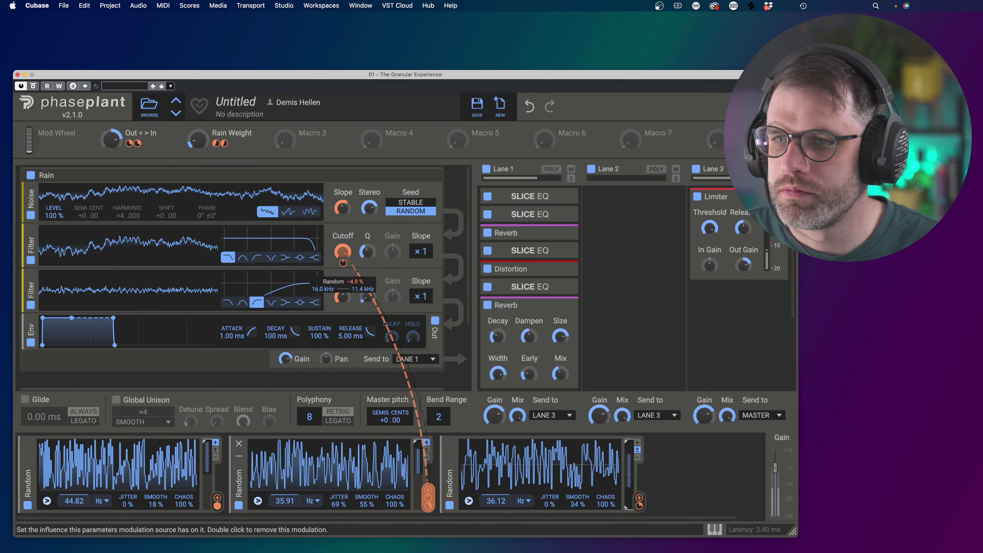
left_click_drag(343, 264, 343, 260)
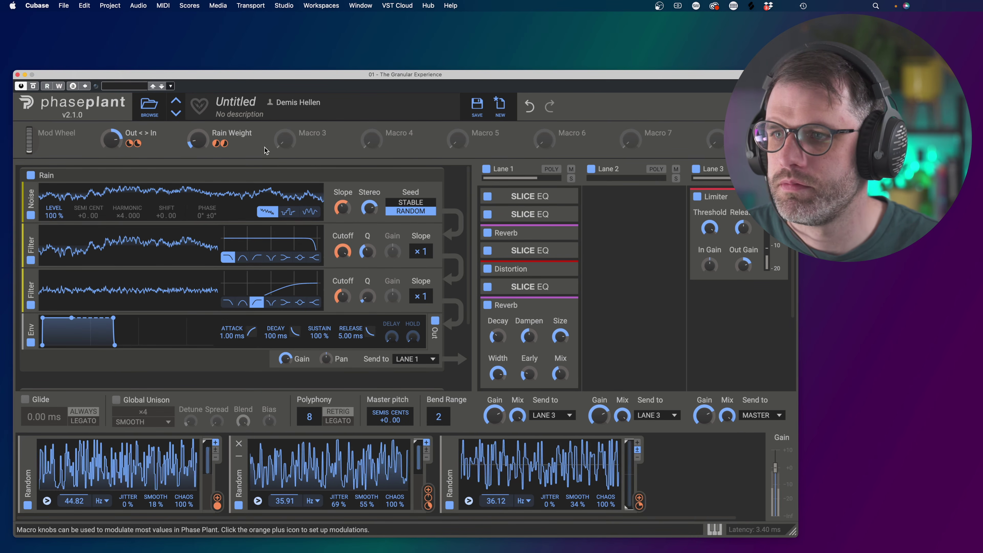
- Raise the Rain Weight macro to about three quarters of its range
left_click_drag(197, 140, 197, 136)
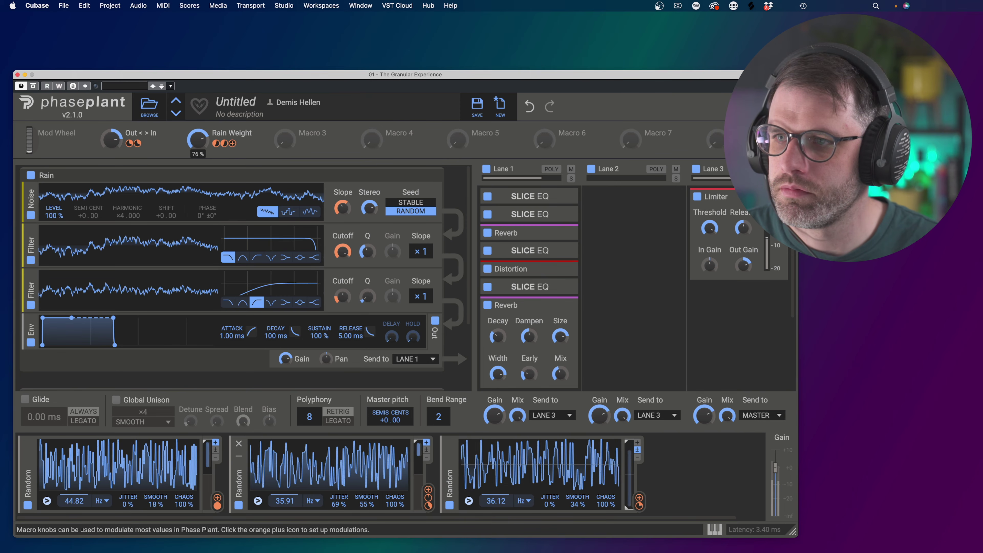
left_click_drag(197, 136, 197, 130)
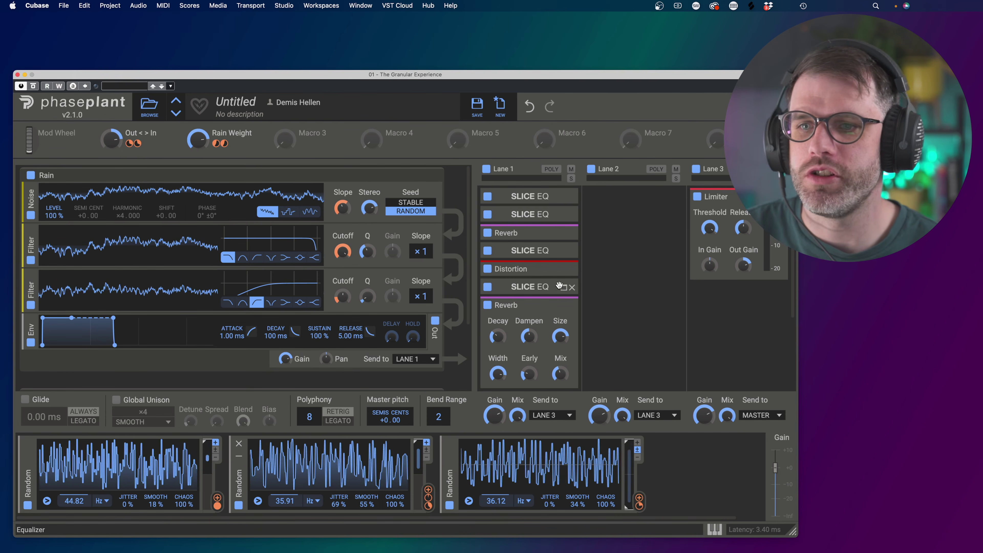
- Expand the Slice EQ between the Distortion and the last Reverb in Lane 1
left_click(563, 288)
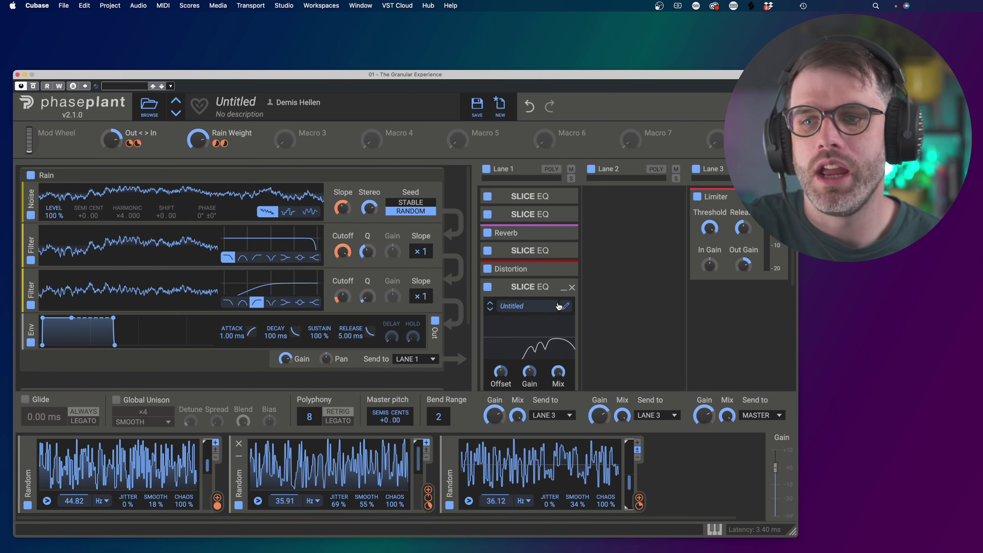